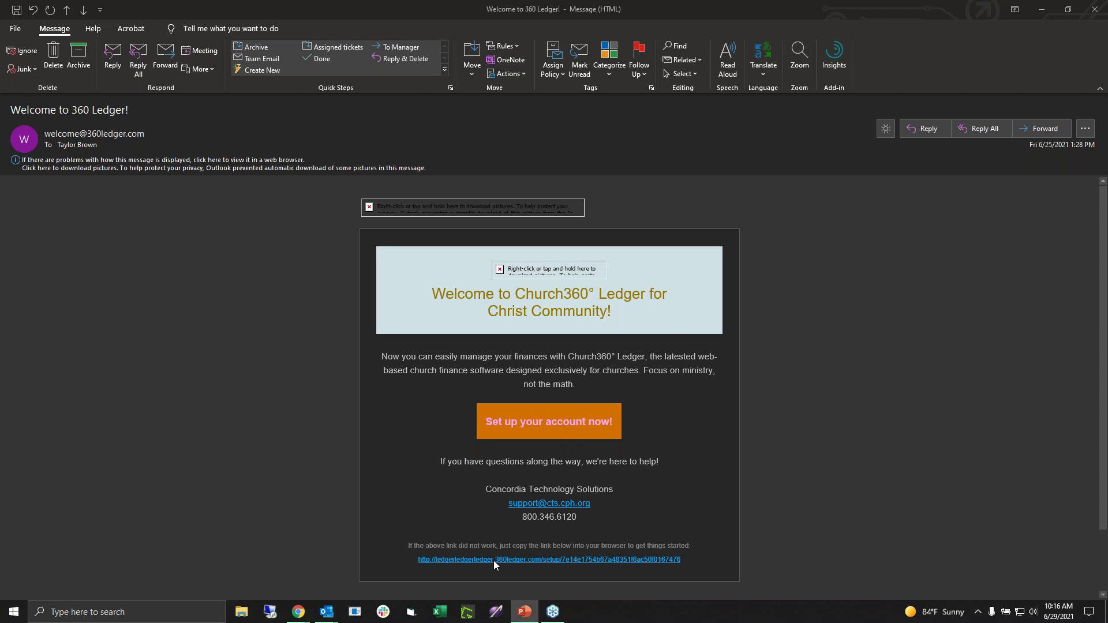
Step: Open the account setup page from the welcome e-mail, confirm the account password and sign up
{"action": "left_click", "coordinate": [516, 420]}
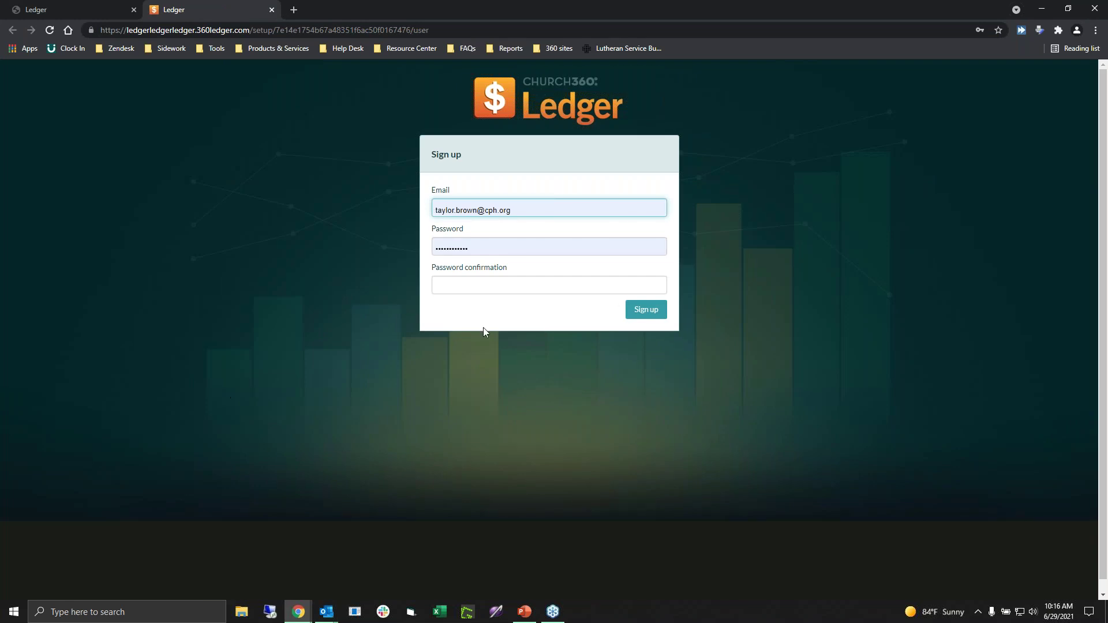
{"action": "left_click", "coordinate": [536, 289]}
{"action": "left_click", "coordinate": [518, 311]}
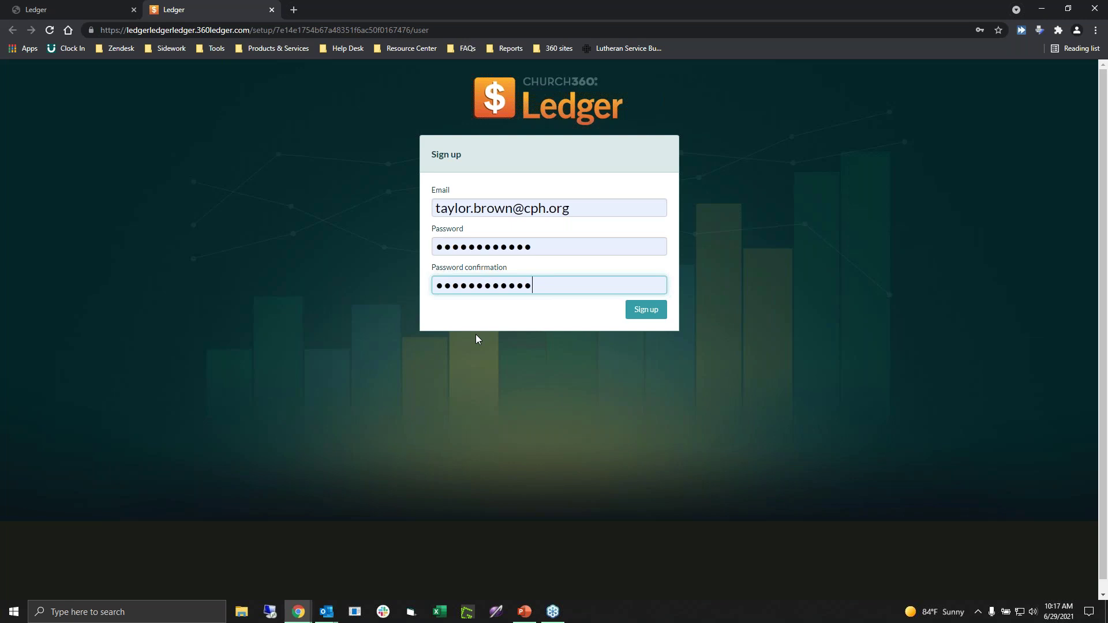
{"action": "left_click", "coordinate": [648, 315]}
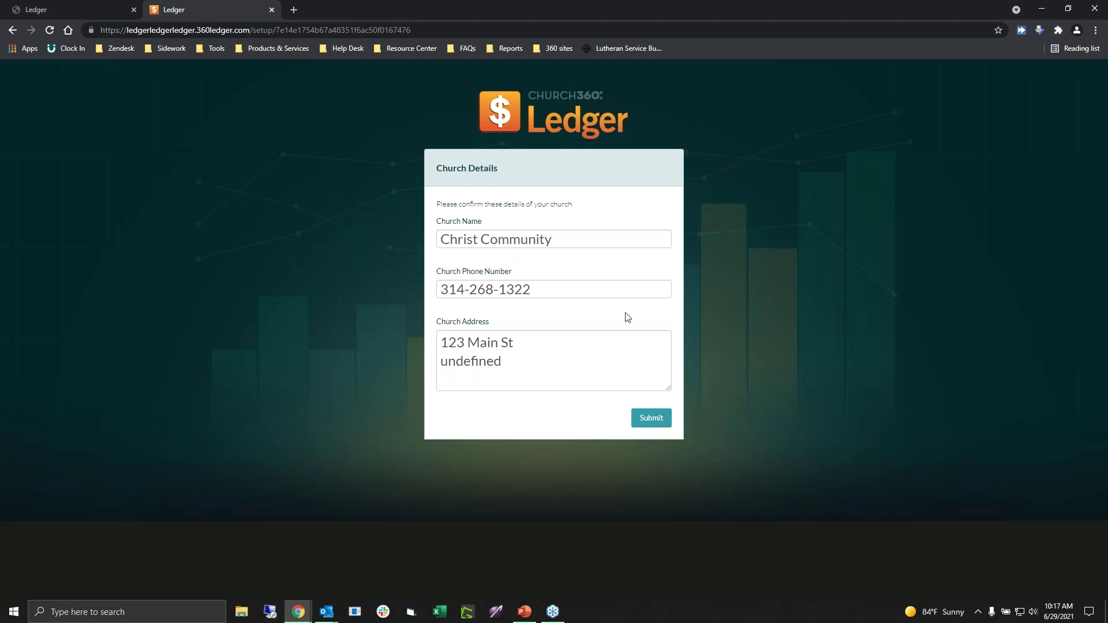
Step: Replace the "undefined" line of the church address with the city, state and ZIP code, and submit the church details
{"action": "double_click", "coordinate": [464, 360]}
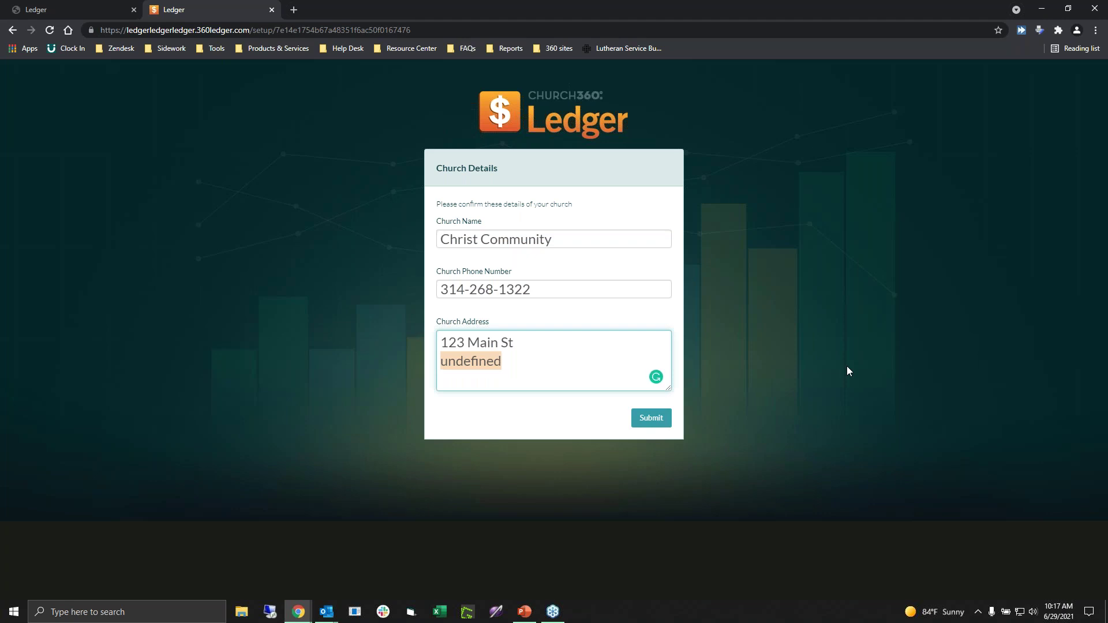
{"action": "type", "text": "St Louis, MO"}
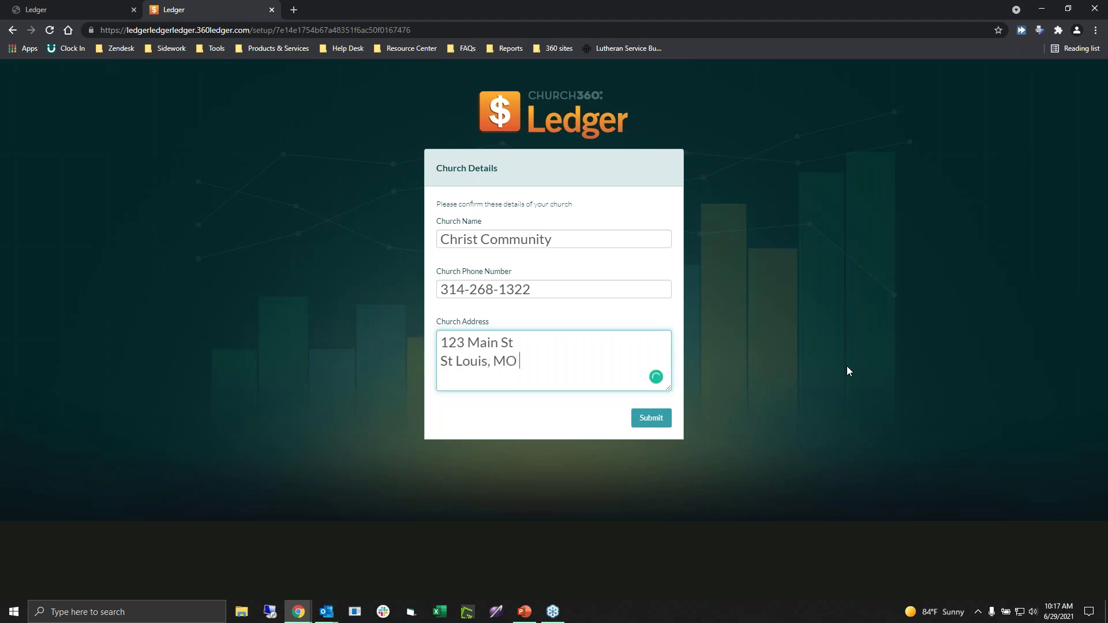
{"action": "type", "text": " 63118"}
{"action": "left_click", "coordinate": [658, 422]}
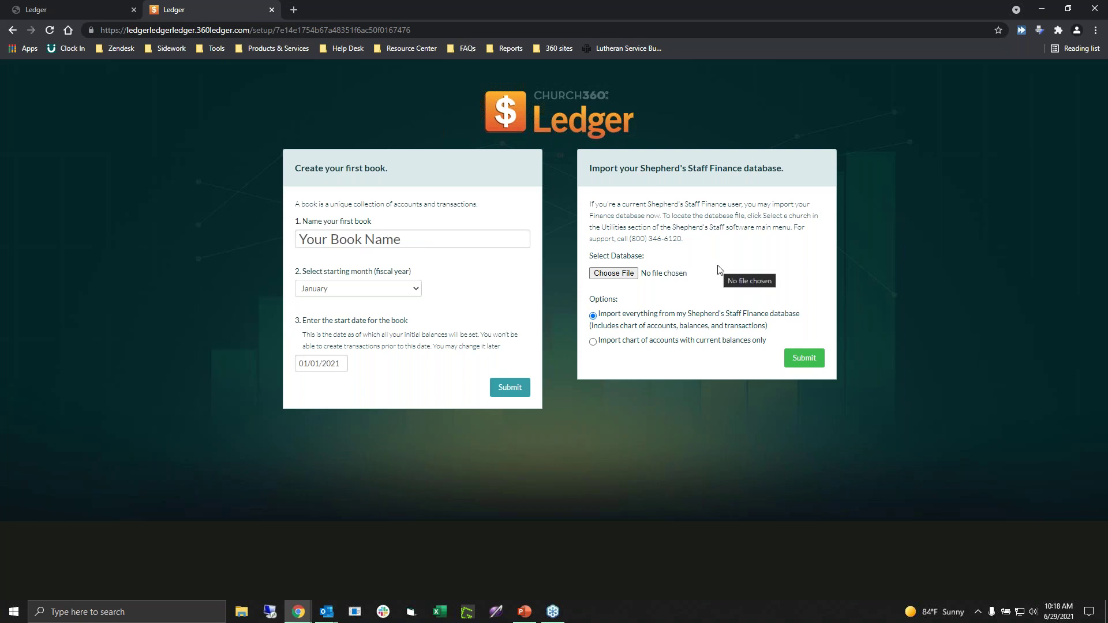
Step: Try to import everything from the Shepherd's Staff Finance database file STAFF.MDB on the Desktop
{"action": "left_click", "coordinate": [614, 274]}
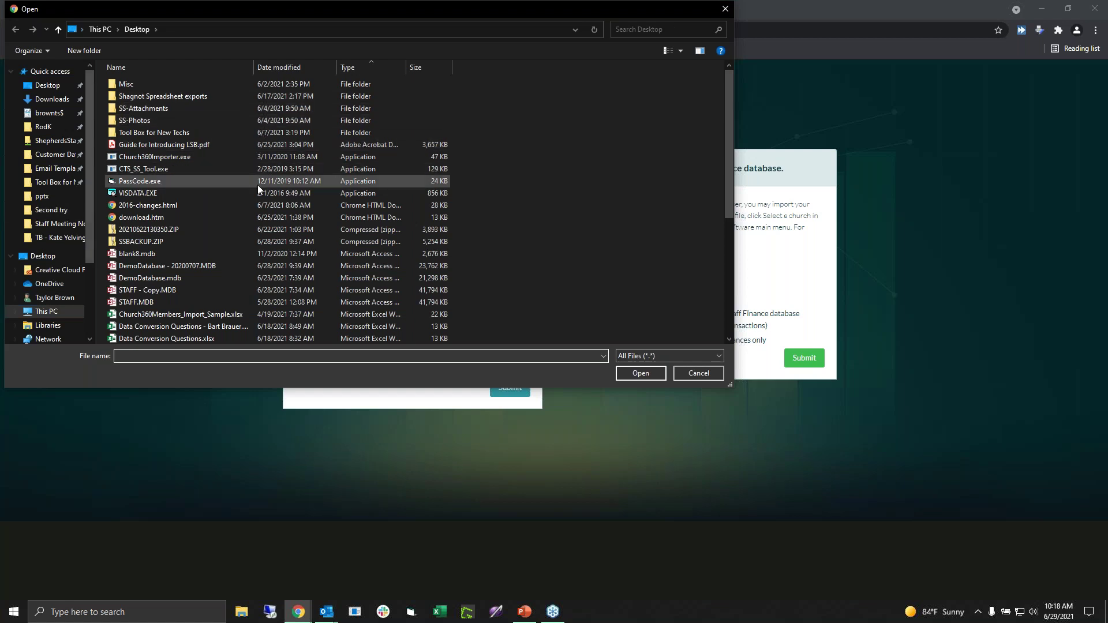
{"action": "left_click", "coordinate": [167, 302]}
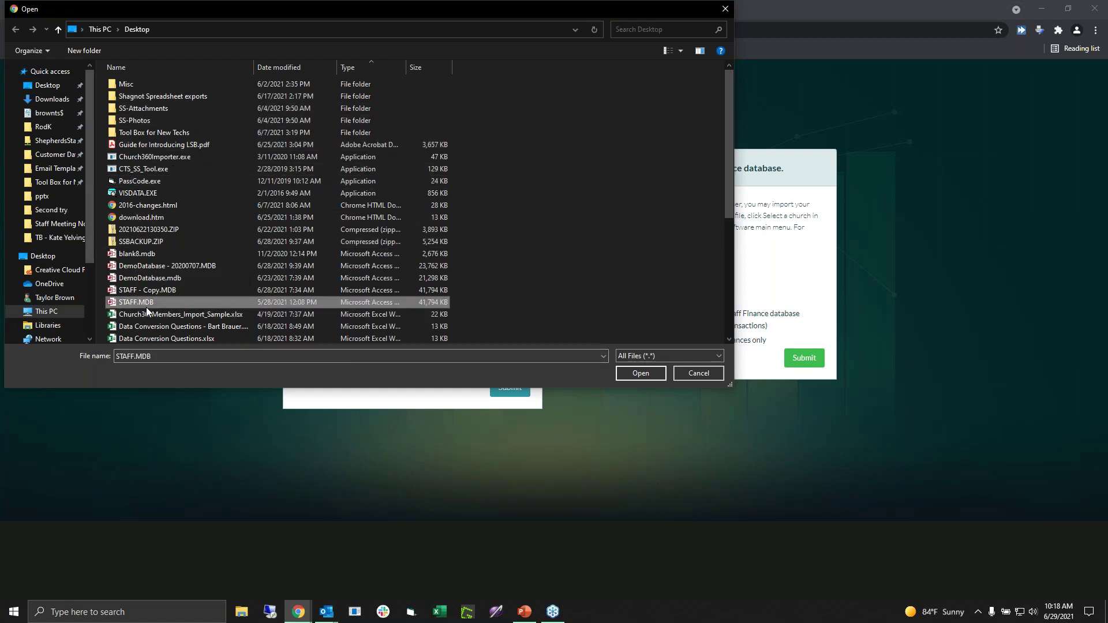
{"action": "scroll", "coordinate": [214, 287], "scroll_direction": "down", "scroll_amount": 3}
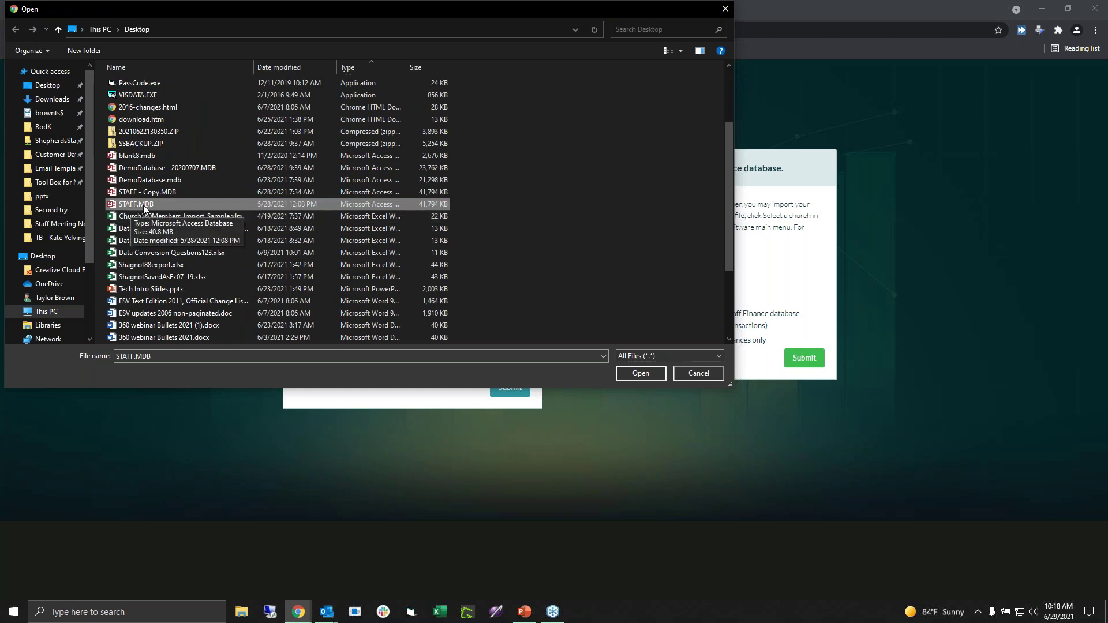
{"action": "left_click", "coordinate": [645, 375]}
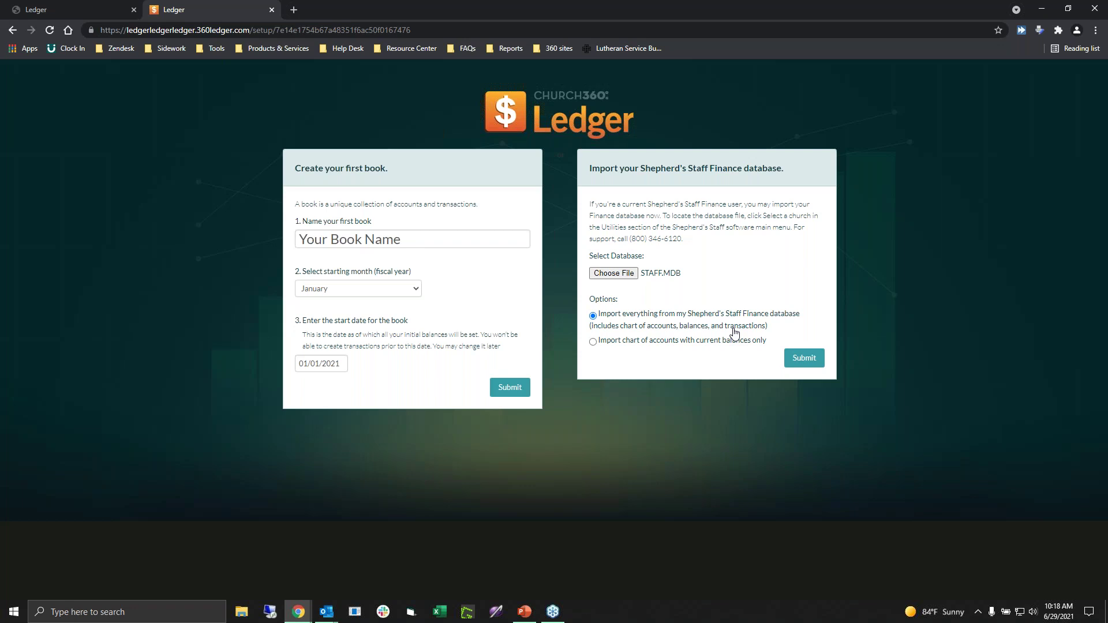
{"action": "left_click", "coordinate": [804, 360]}
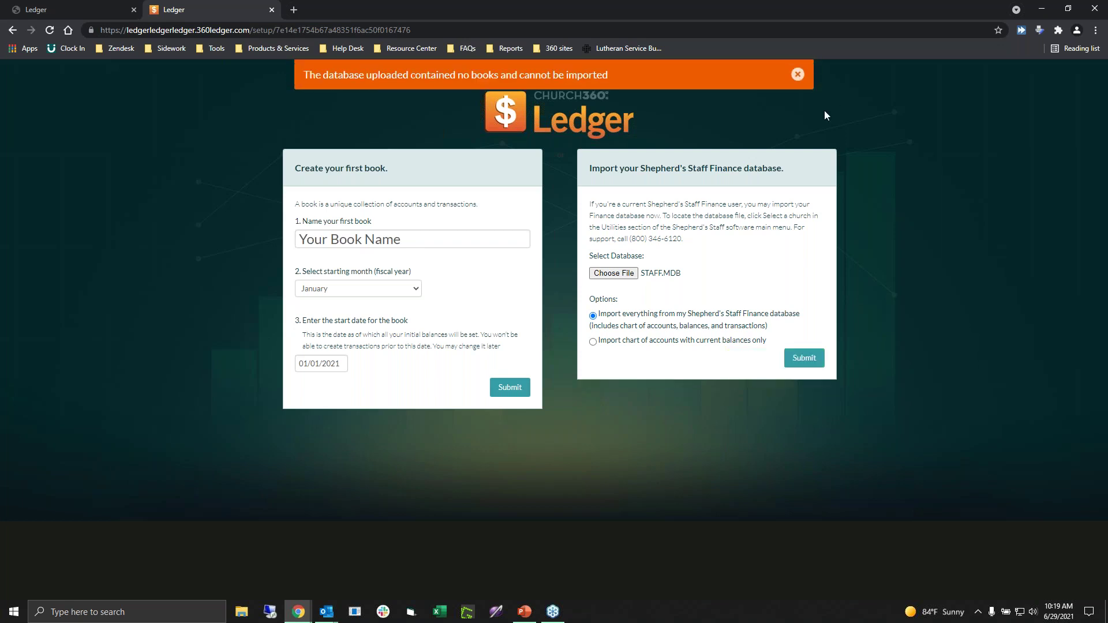
{"action": "left_click", "coordinate": [797, 75]}
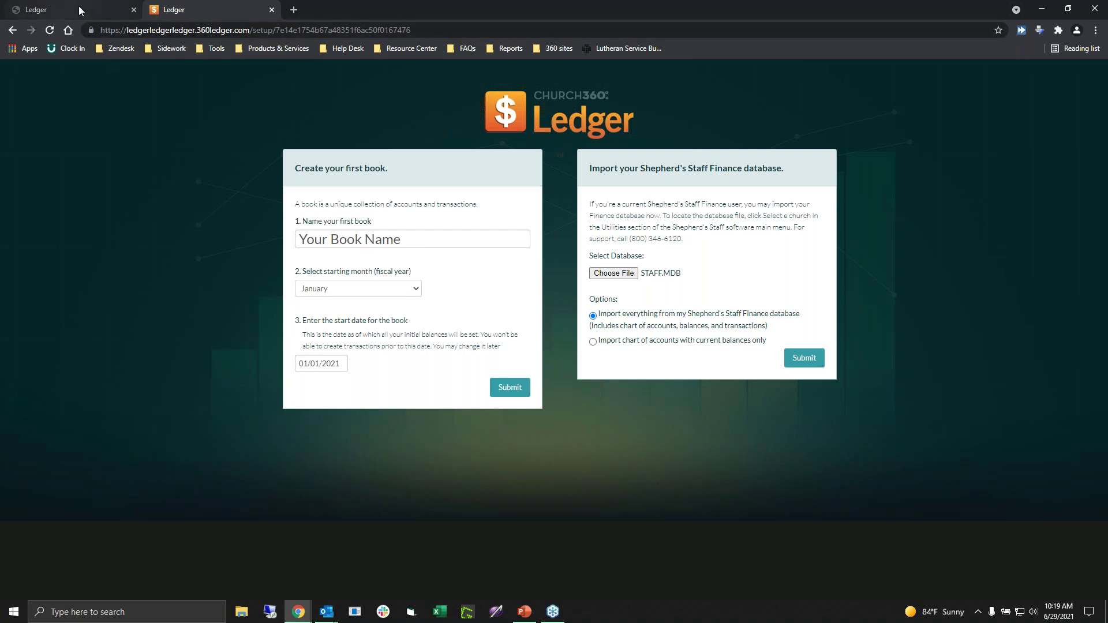
Step: Close the setup page and log out of the existing christcommchurch ledger site
{"action": "left_click", "coordinate": [272, 10]}
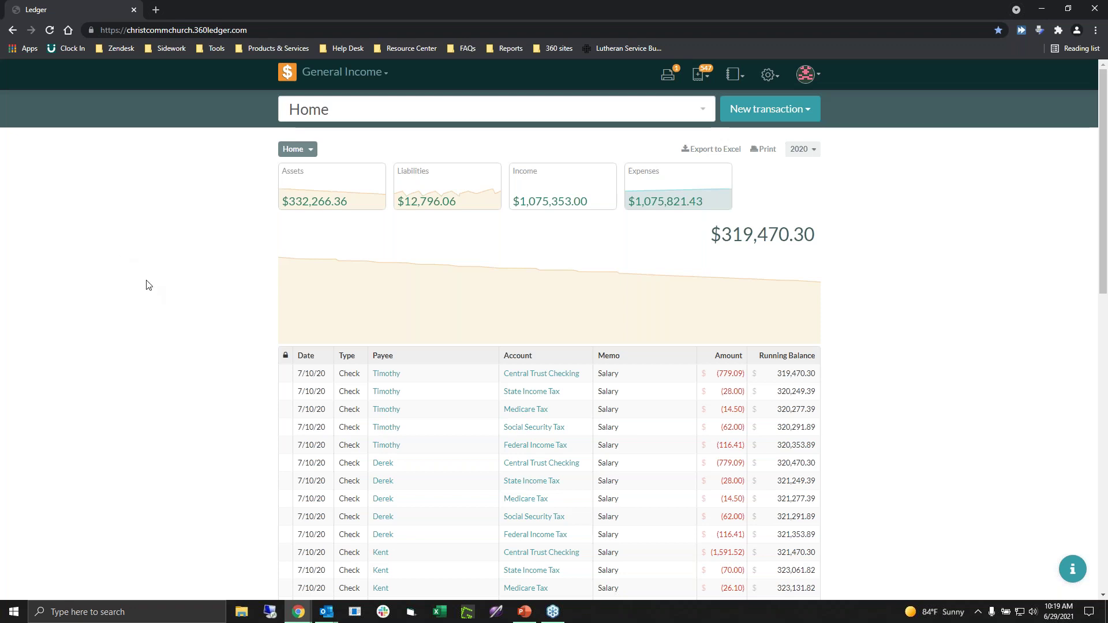
{"action": "double_click", "coordinate": [156, 32]}
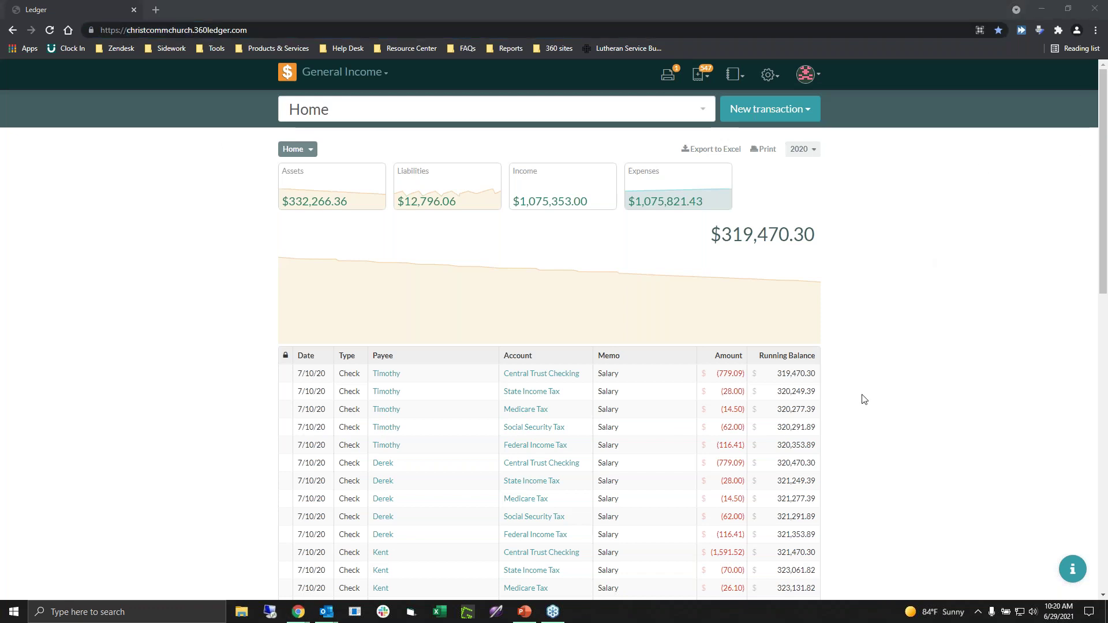
{"action": "left_click", "coordinate": [806, 74]}
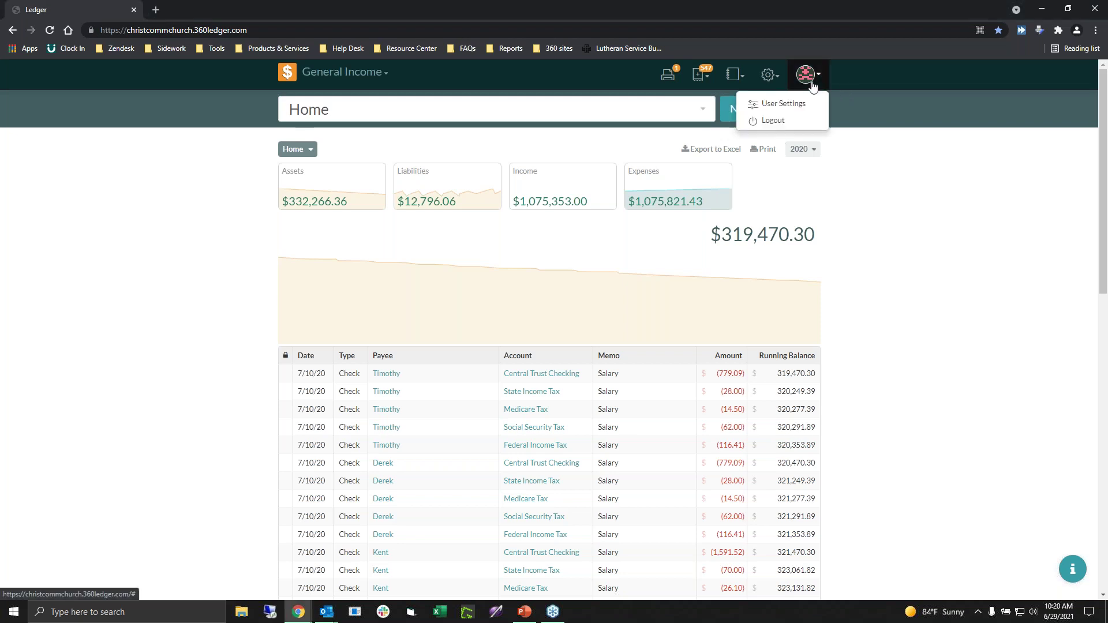
{"action": "left_click", "coordinate": [805, 119]}
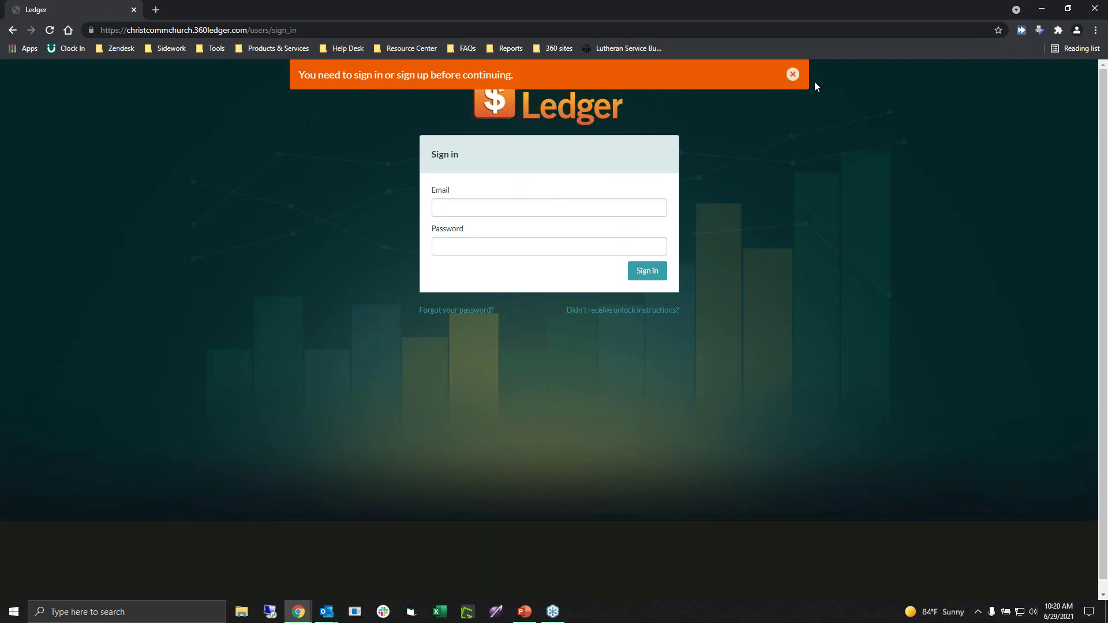
{"action": "left_click", "coordinate": [792, 74]}
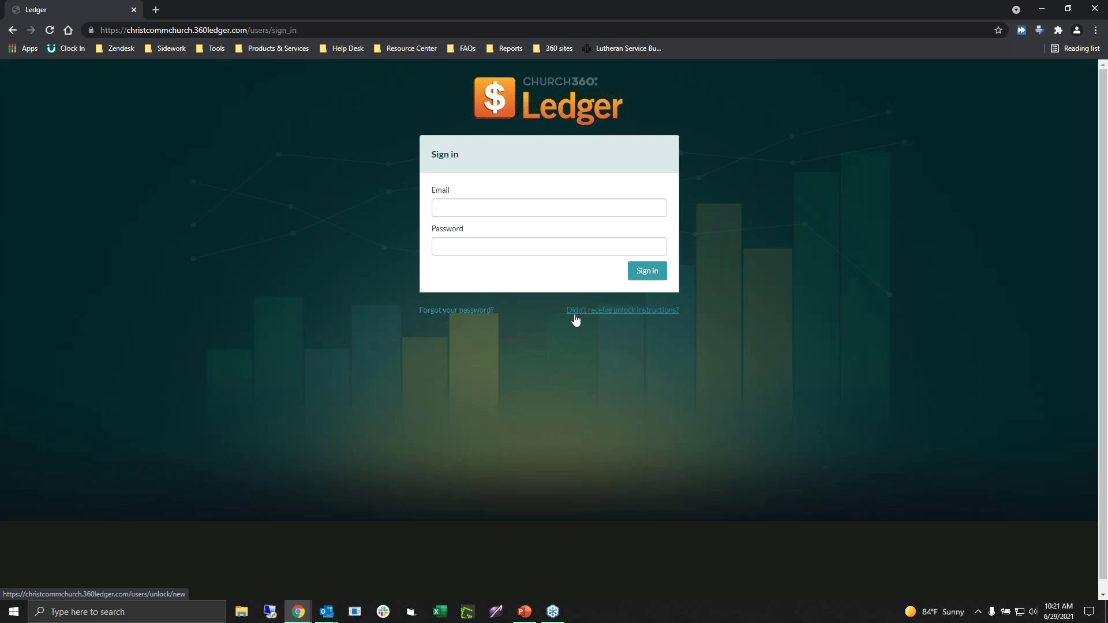
Step: Sign in to the ledger site with the saved account e-mail and password
{"action": "left_click", "coordinate": [552, 208]}
{"action": "left_click", "coordinate": [604, 241]}
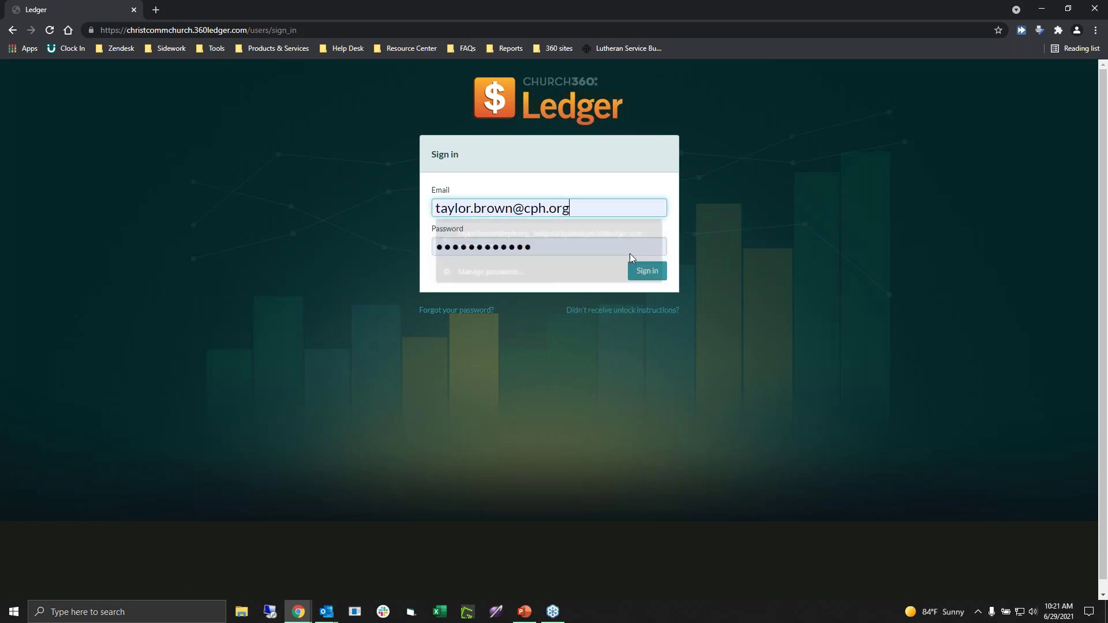
{"action": "left_click", "coordinate": [637, 274]}
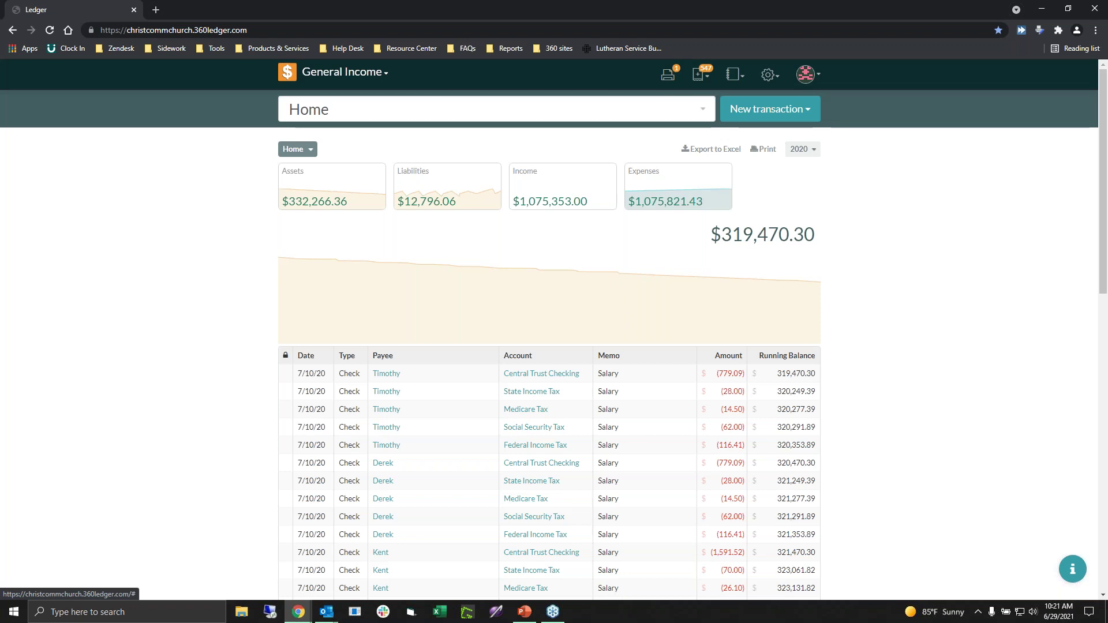
Step: View the list of available books and open the print queue of the General Income book
{"action": "left_click", "coordinate": [387, 80]}
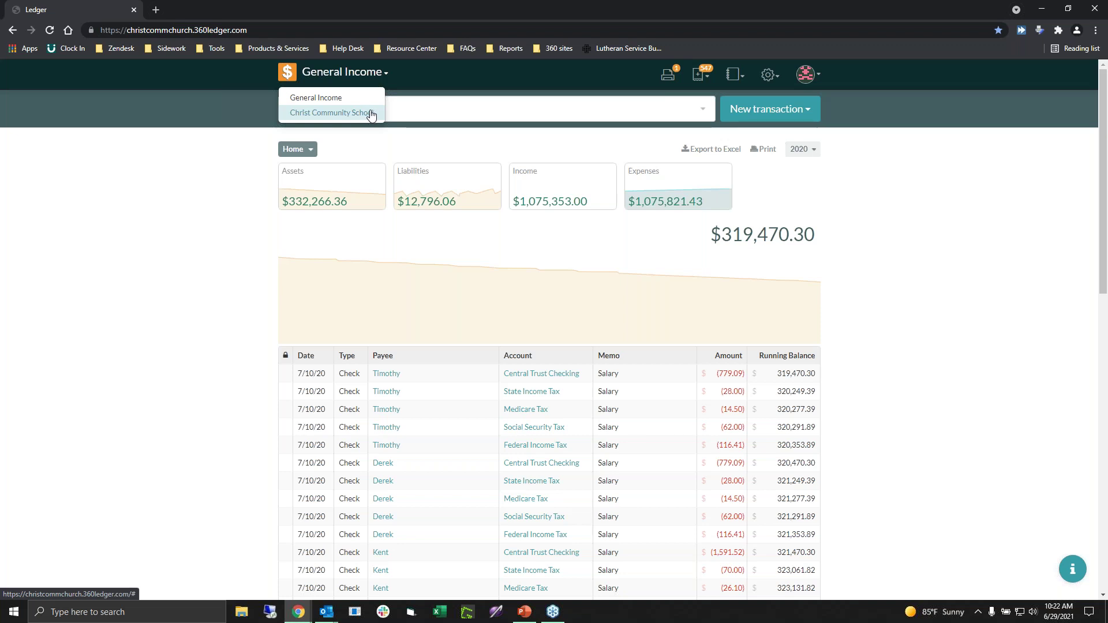
{"action": "left_click", "coordinate": [252, 140]}
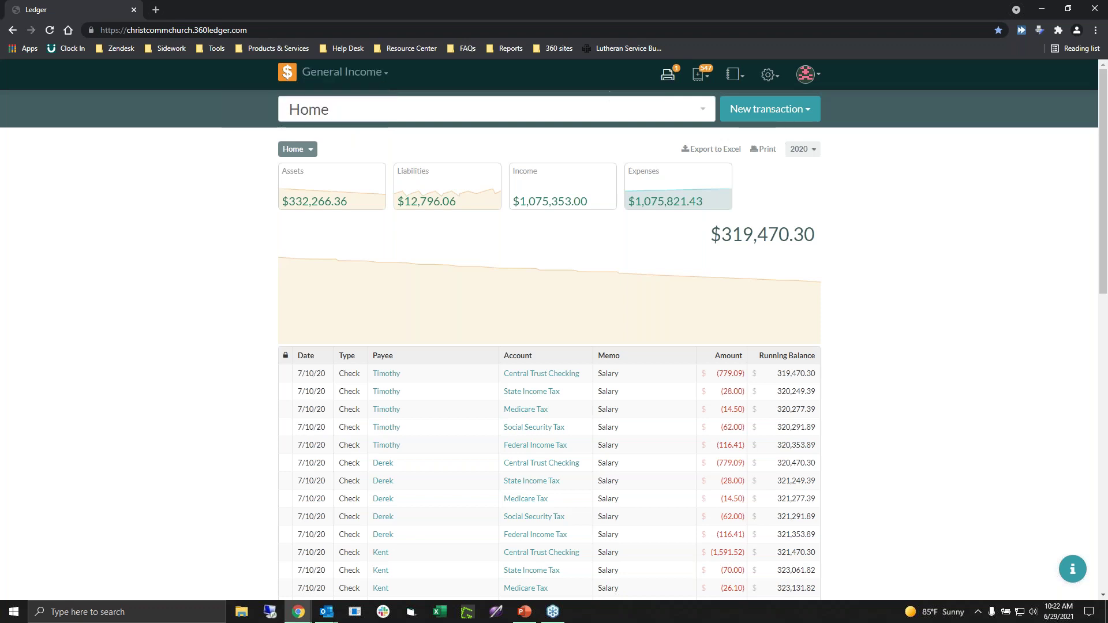
{"action": "left_click", "coordinate": [668, 81]}
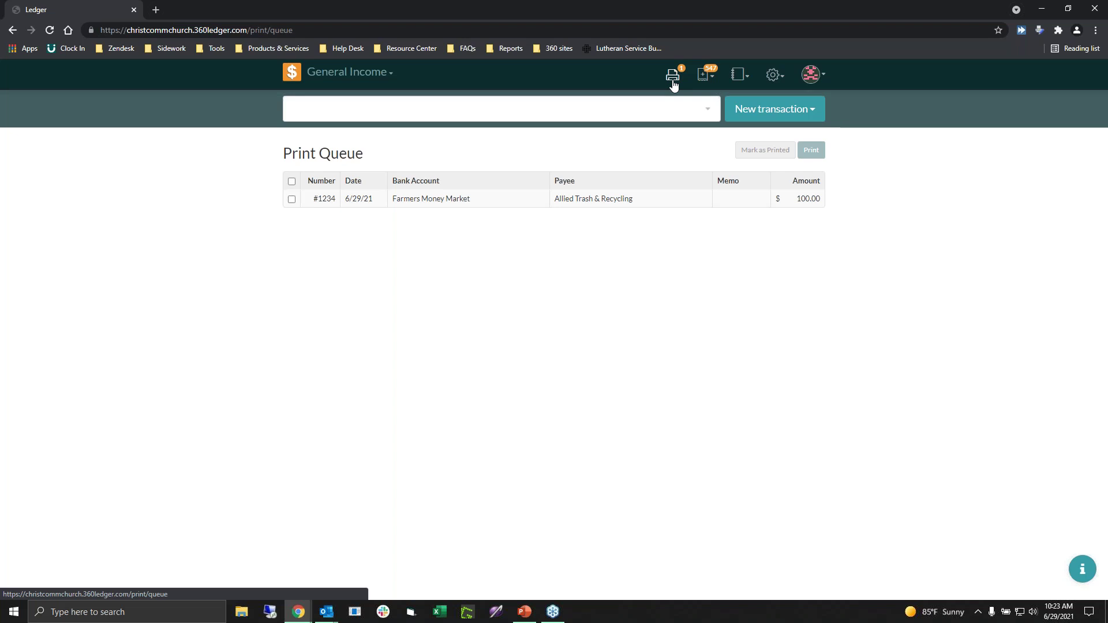
Step: Examine the pending transactions, the available reports, and the book and organization settings options
{"action": "left_click", "coordinate": [705, 78]}
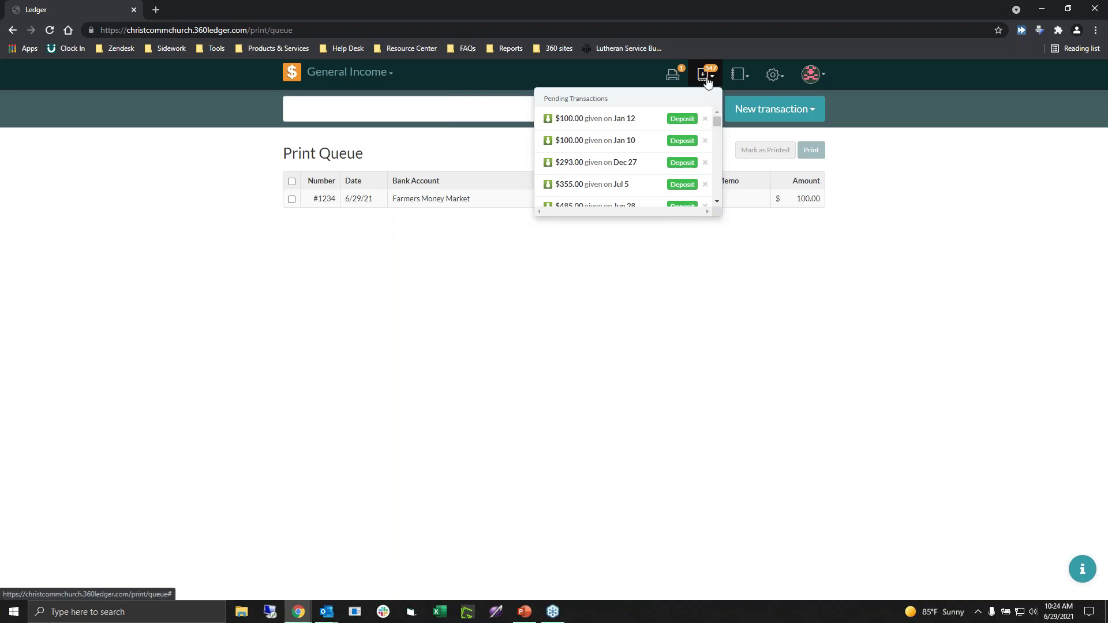
{"action": "left_click", "coordinate": [747, 78]}
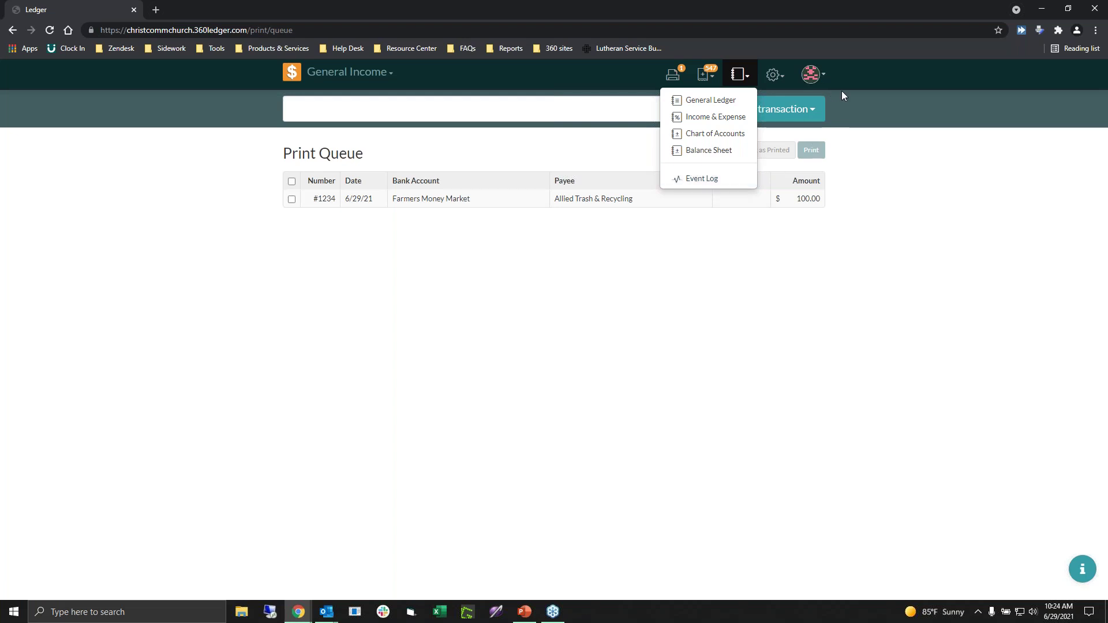
{"action": "left_click", "coordinate": [784, 80]}
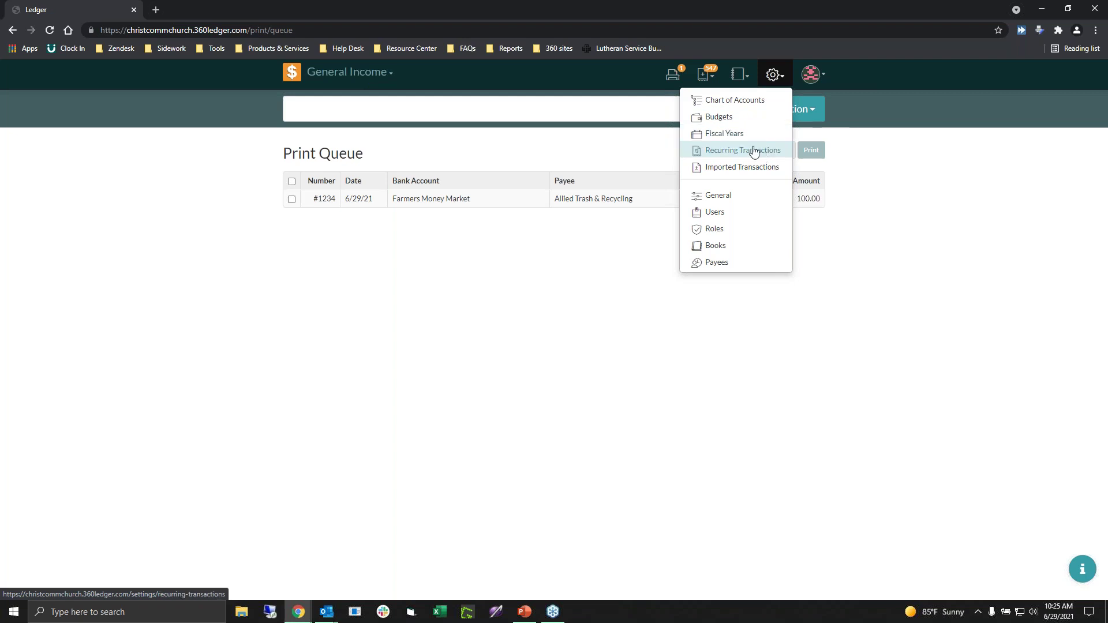
{"action": "left_click", "coordinate": [379, 78]}
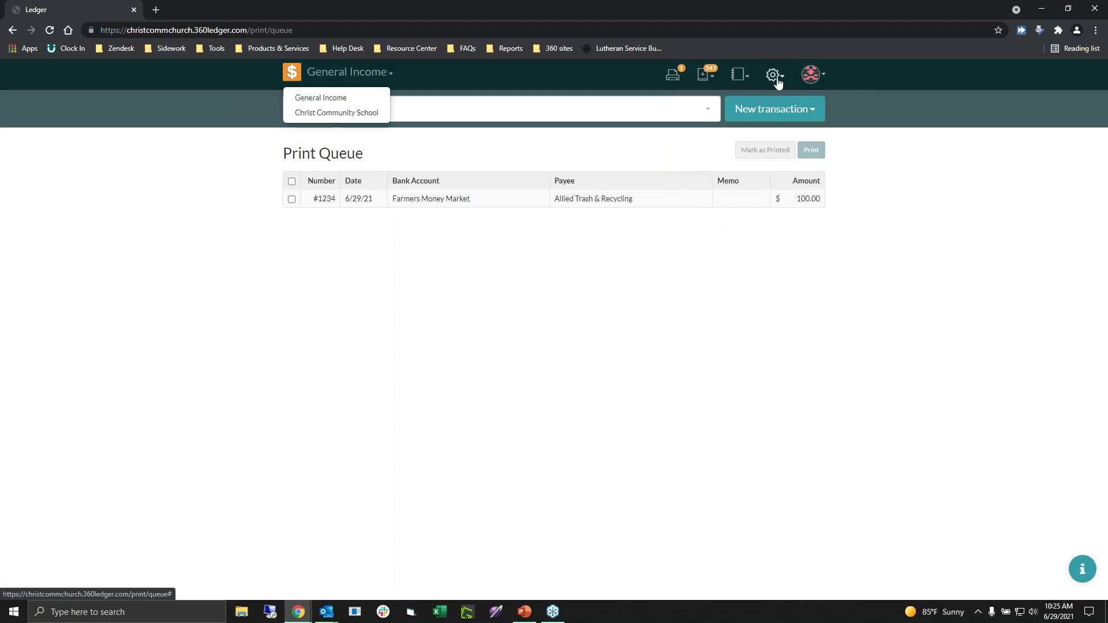
{"action": "left_click", "coordinate": [373, 74]}
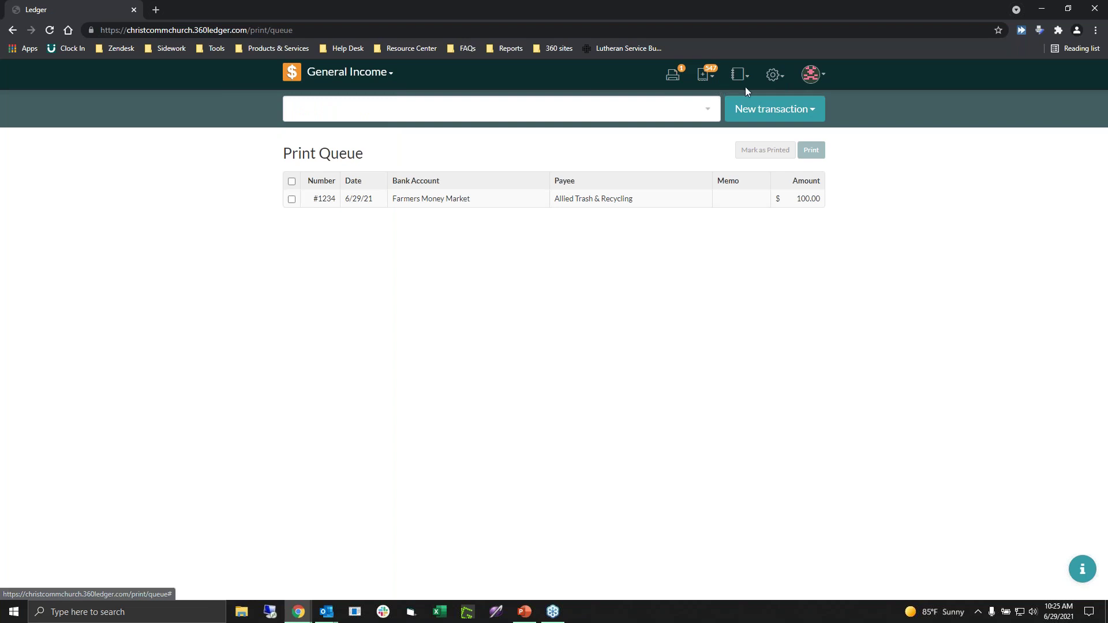
{"action": "left_click", "coordinate": [773, 76]}
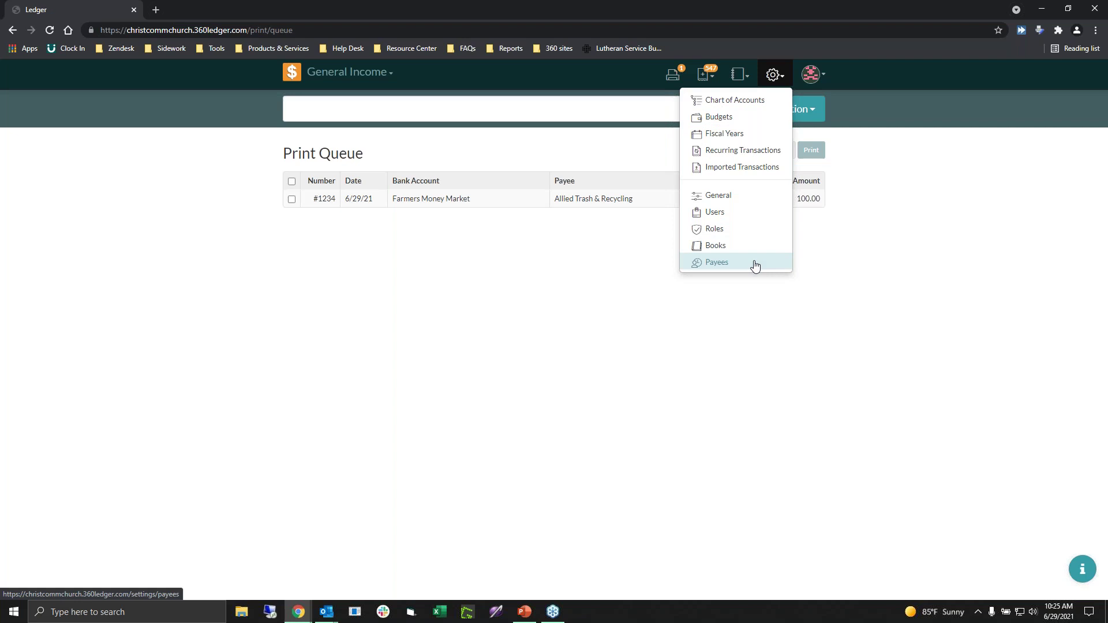
{"action": "left_click", "coordinate": [717, 262]}
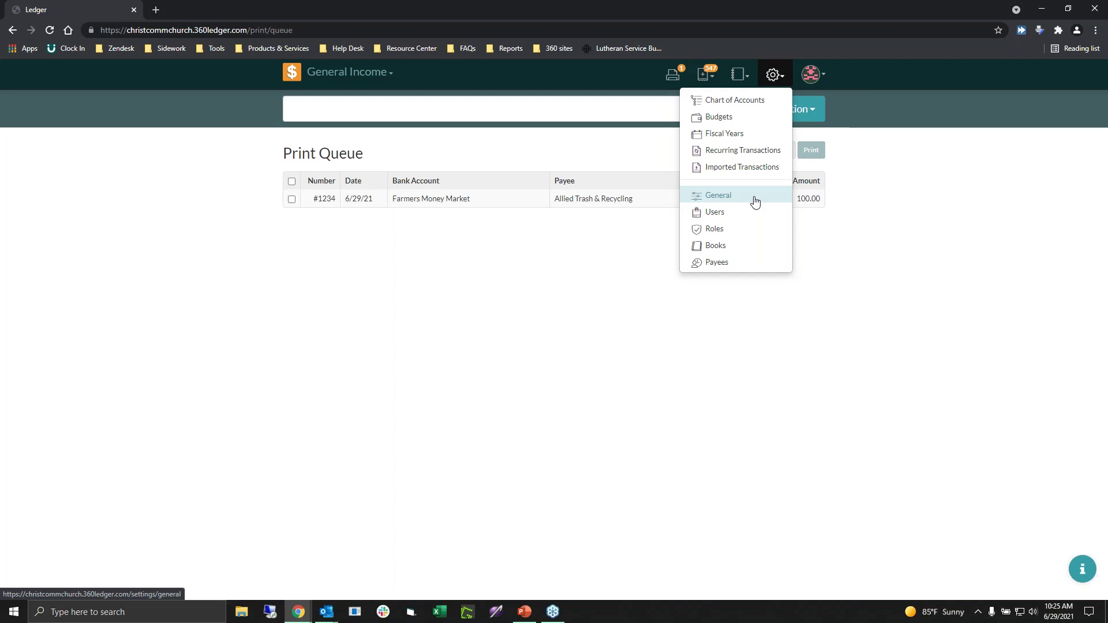
Step: Open the user settings page with the e-mail and password fields
{"action": "left_click", "coordinate": [824, 80]}
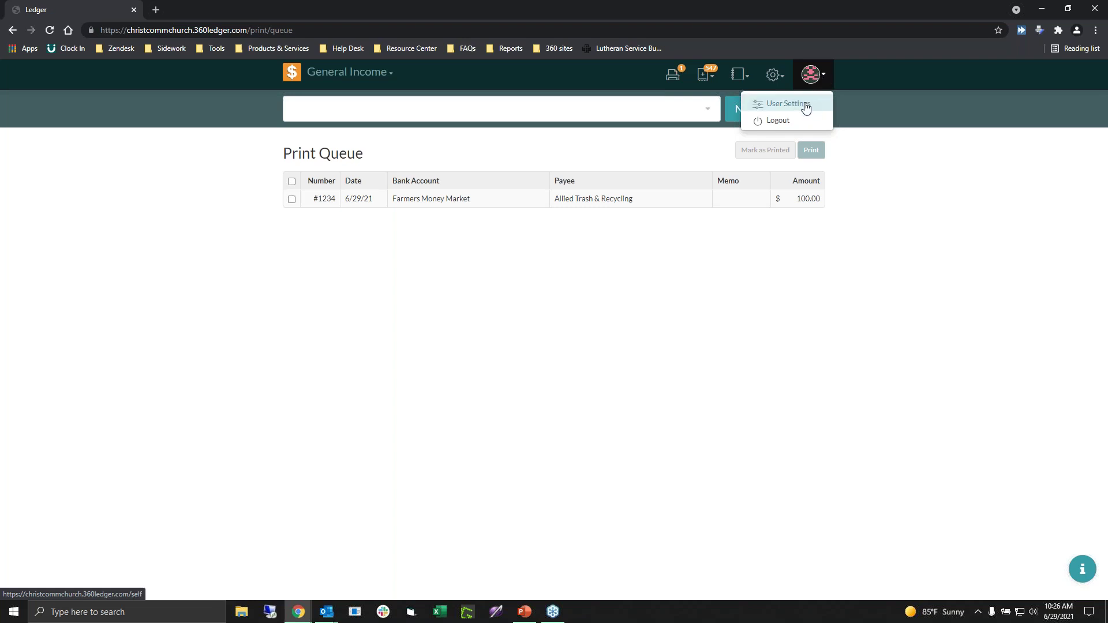
{"action": "left_click", "coordinate": [781, 108]}
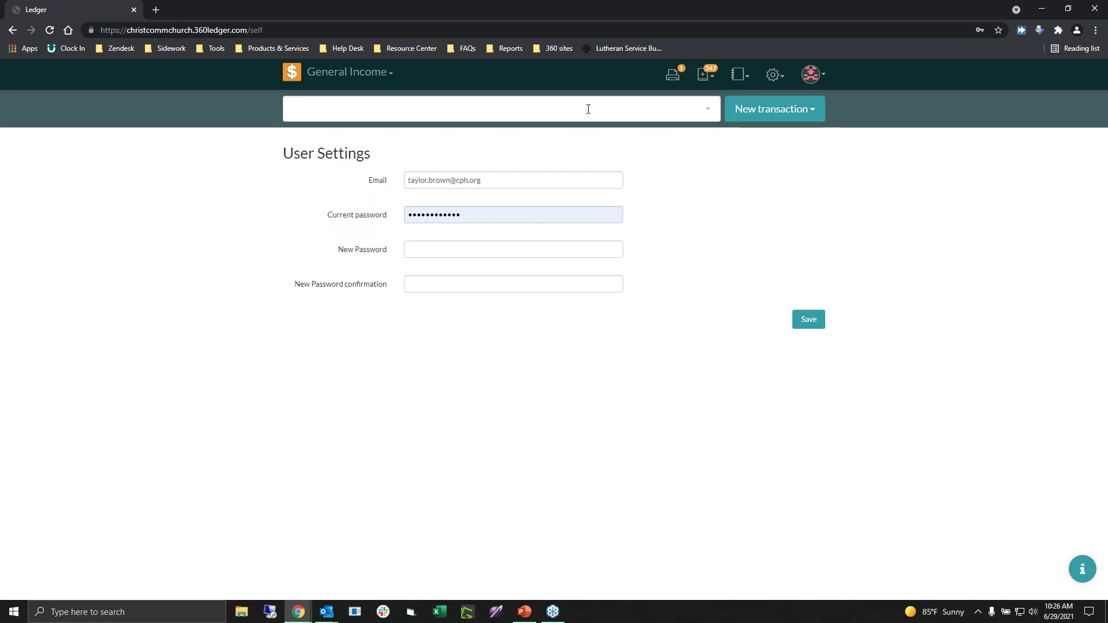
Step: Search the accounts for "health" and open the Health Insurance account under Liabilities, Payroll Deductions, Voluntary
{"action": "left_click", "coordinate": [610, 110]}
{"action": "scroll", "coordinate": [378, 231], "scroll_direction": "down", "scroll_amount": 8}
{"action": "scroll", "coordinate": [372, 274], "scroll_direction": "down", "scroll_amount": 4}
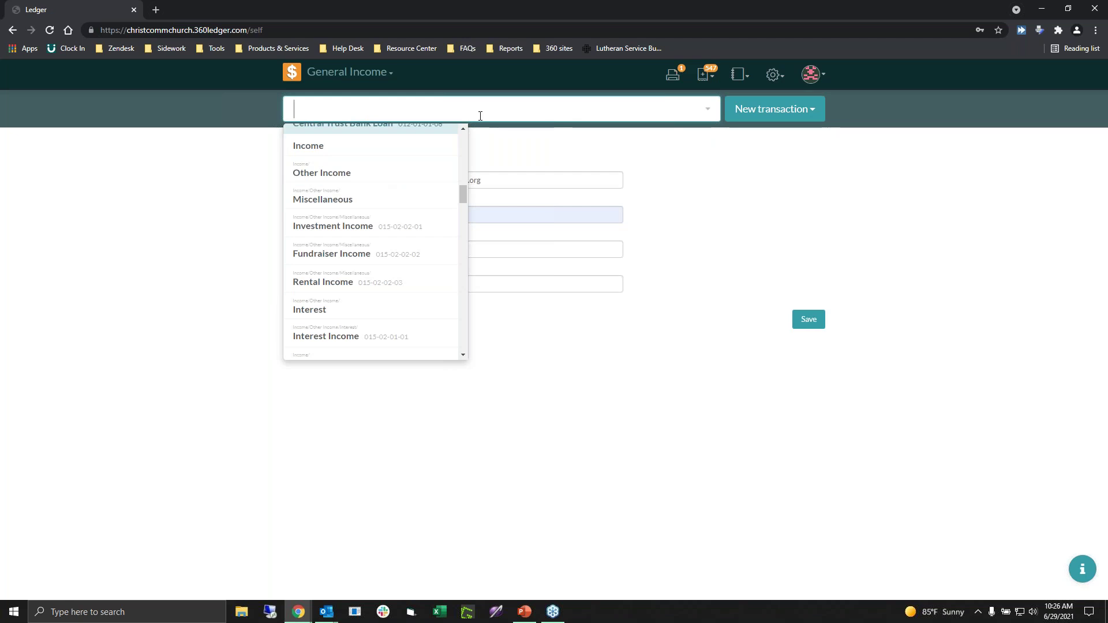
{"action": "type", "text": "heat"}
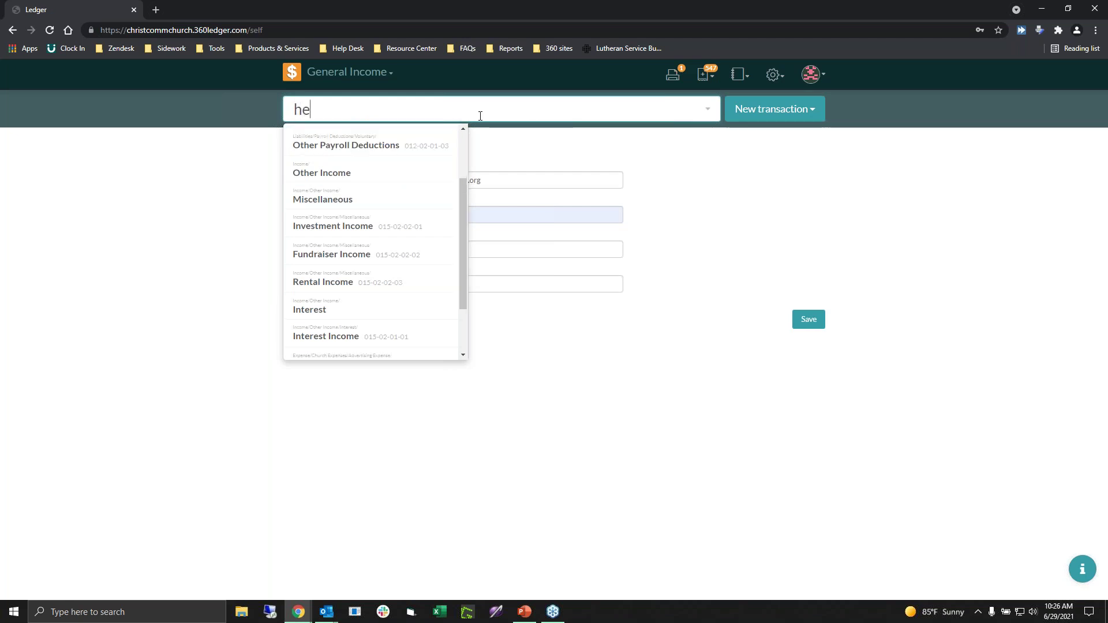
{"action": "key", "text": "BackSpace"}
{"action": "type", "text": "lth"}
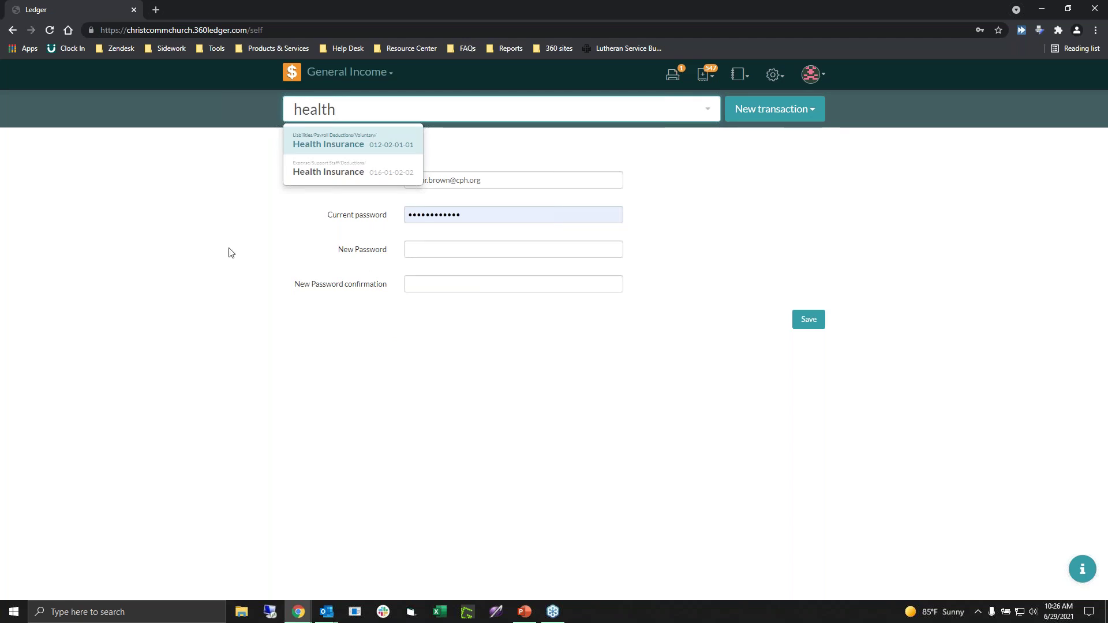
{"action": "left_click", "coordinate": [398, 147]}
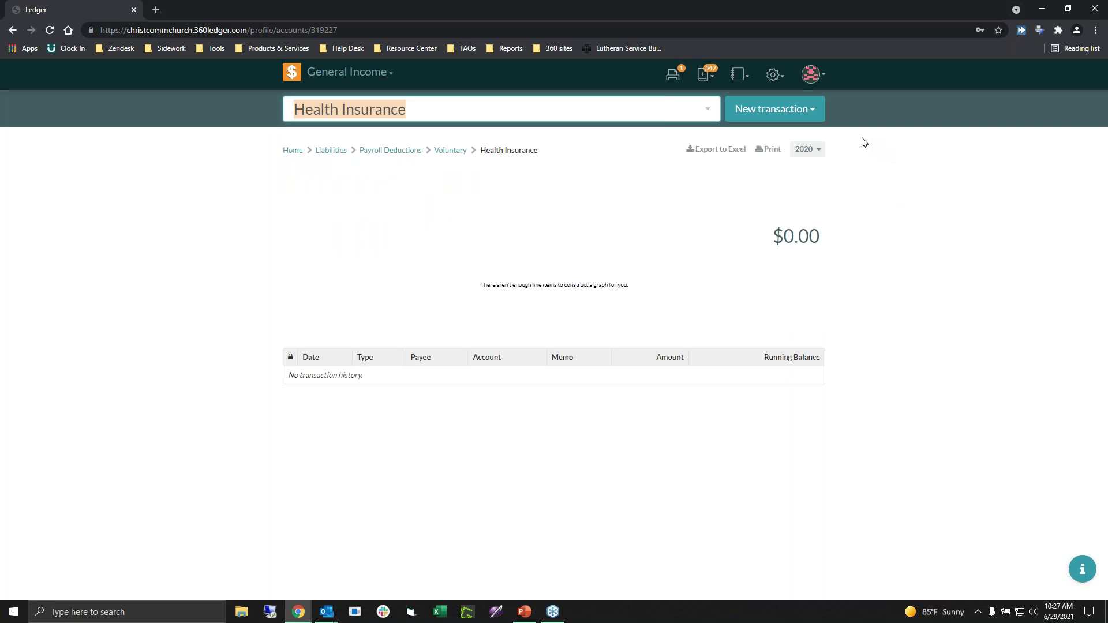
Step: View the blank form for a new payment transaction and close it without saving
{"action": "left_click", "coordinate": [814, 117]}
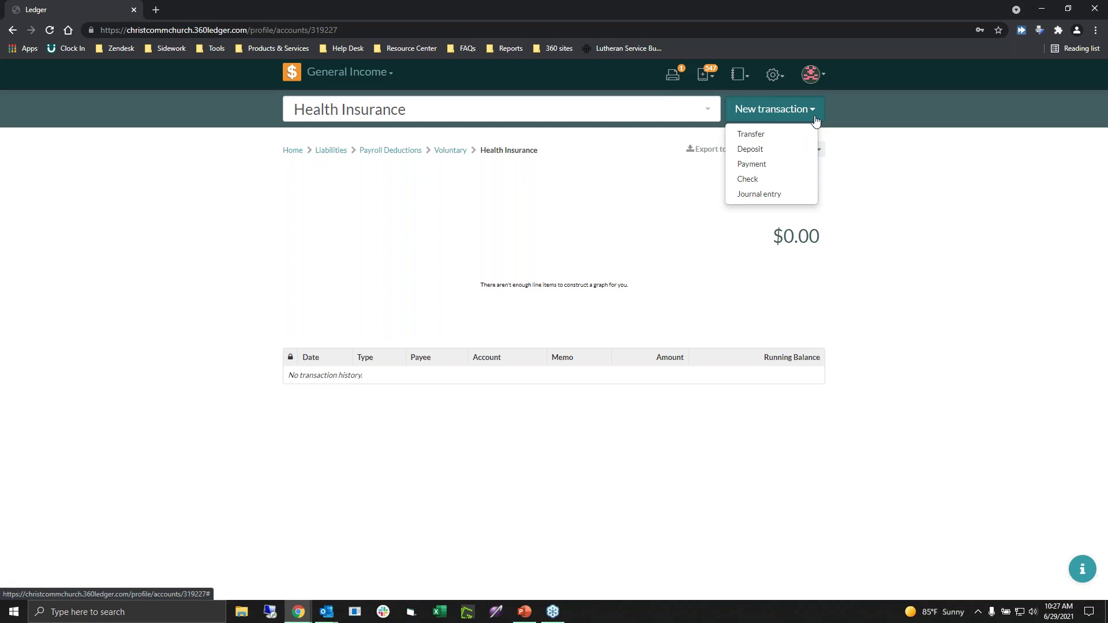
{"action": "left_click", "coordinate": [766, 166]}
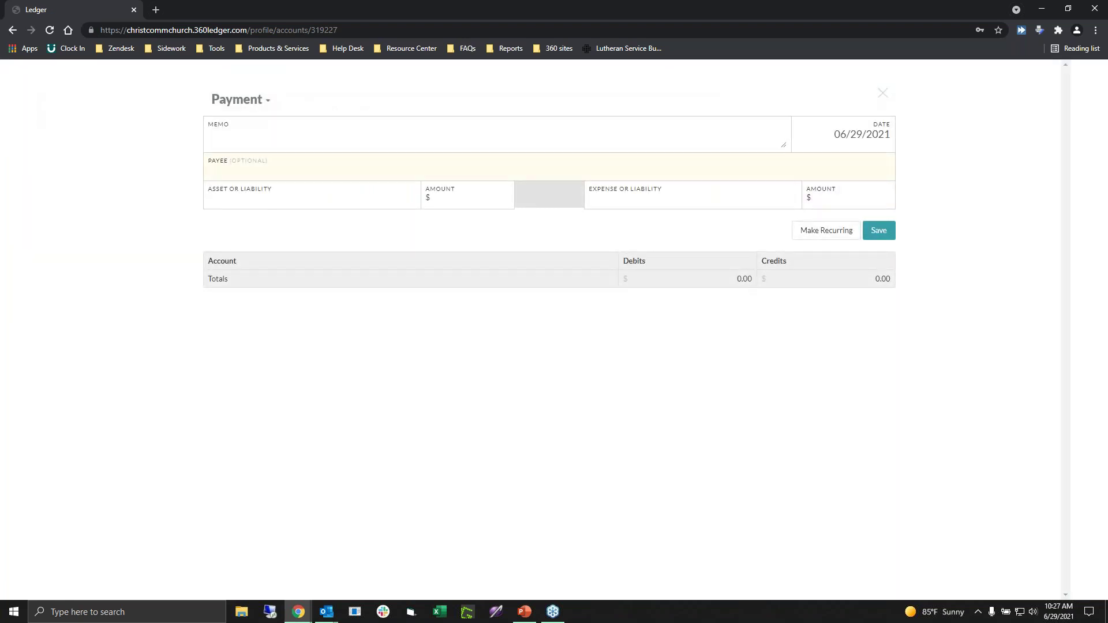
{"action": "left_click", "coordinate": [882, 93]}
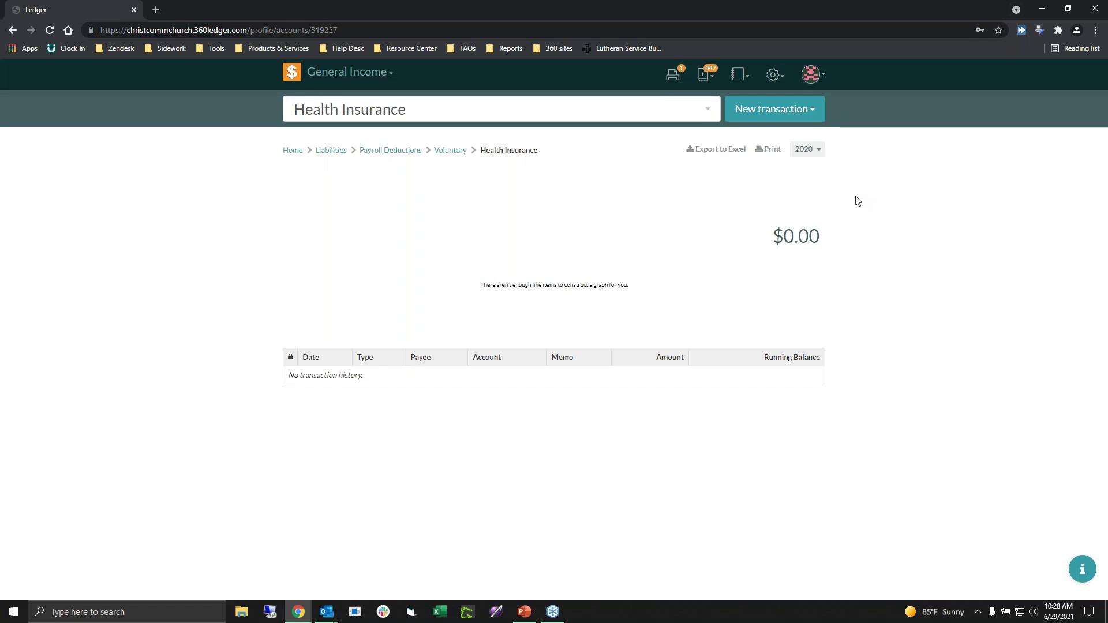
Step: Filter the Health Insurance account's transaction history to March 2020, using the custom date range 03/01/2020 to 03/31/2020
{"action": "left_click", "coordinate": [820, 152]}
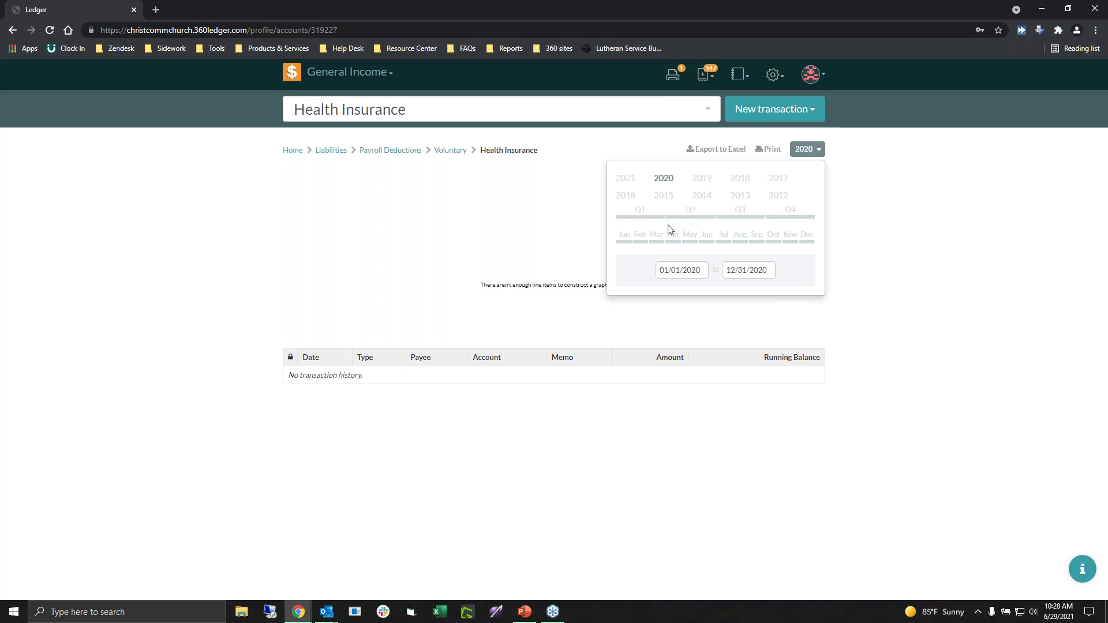
{"action": "left_click", "coordinate": [691, 215]}
{"action": "left_click", "coordinate": [652, 243]}
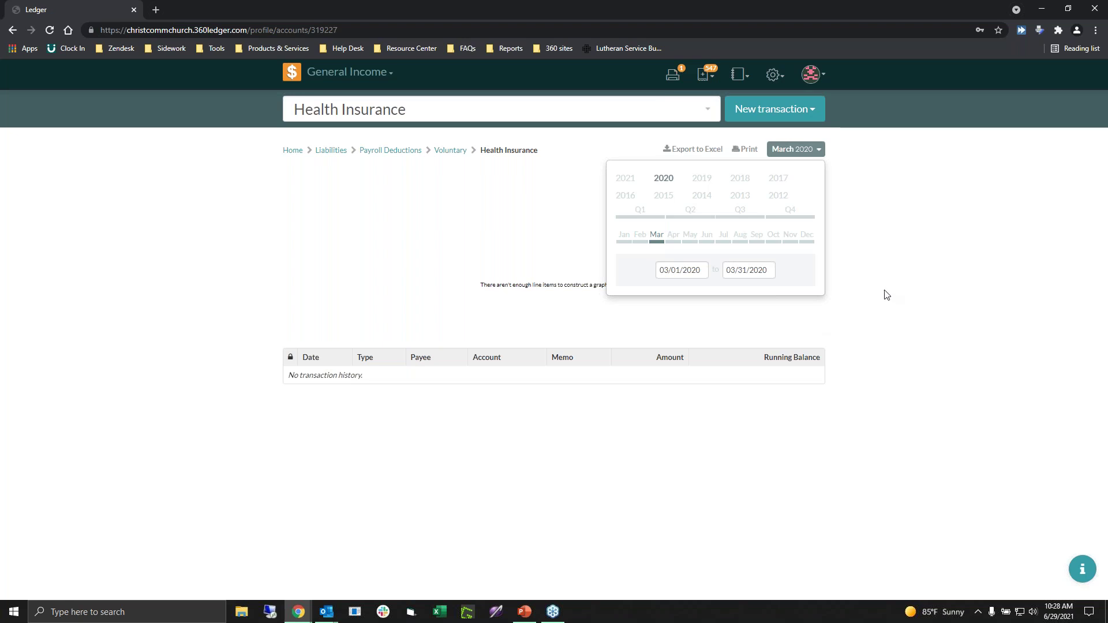
{"action": "left_click", "coordinate": [677, 271]}
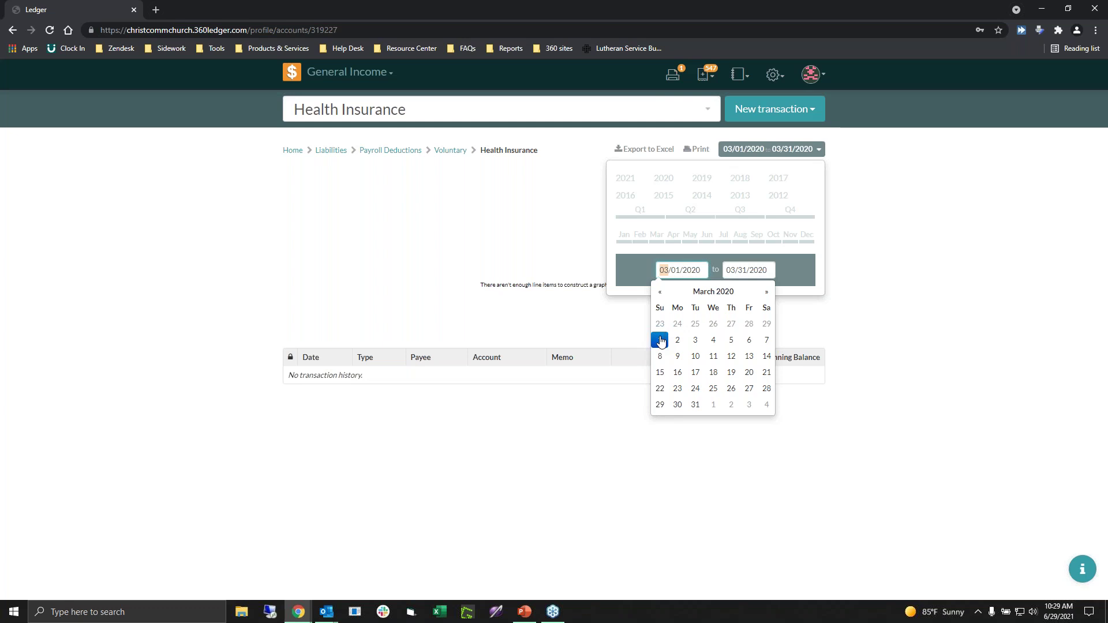
{"action": "left_click", "coordinate": [857, 248]}
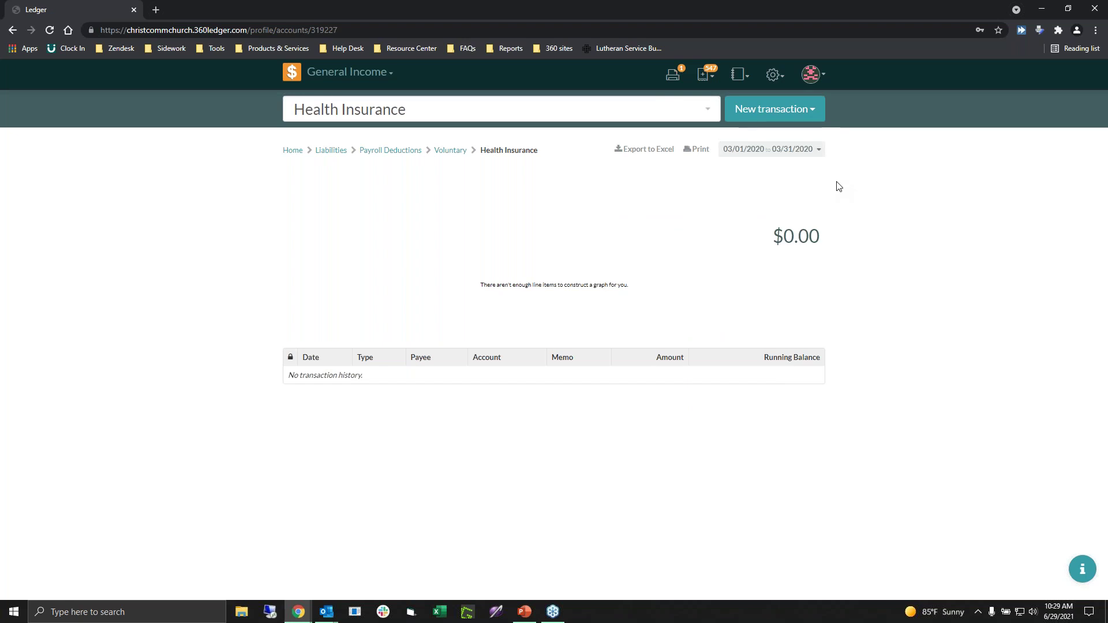
Step: Open the organization's general settings and set the check style to Middle
{"action": "left_click", "coordinate": [783, 83]}
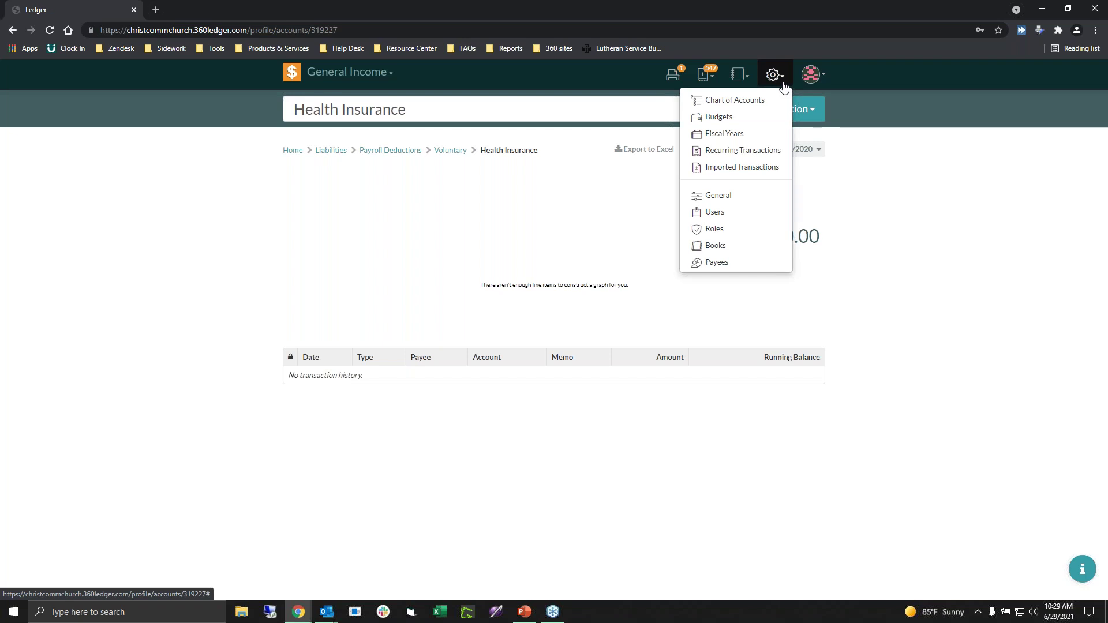
{"action": "left_click", "coordinate": [727, 198]}
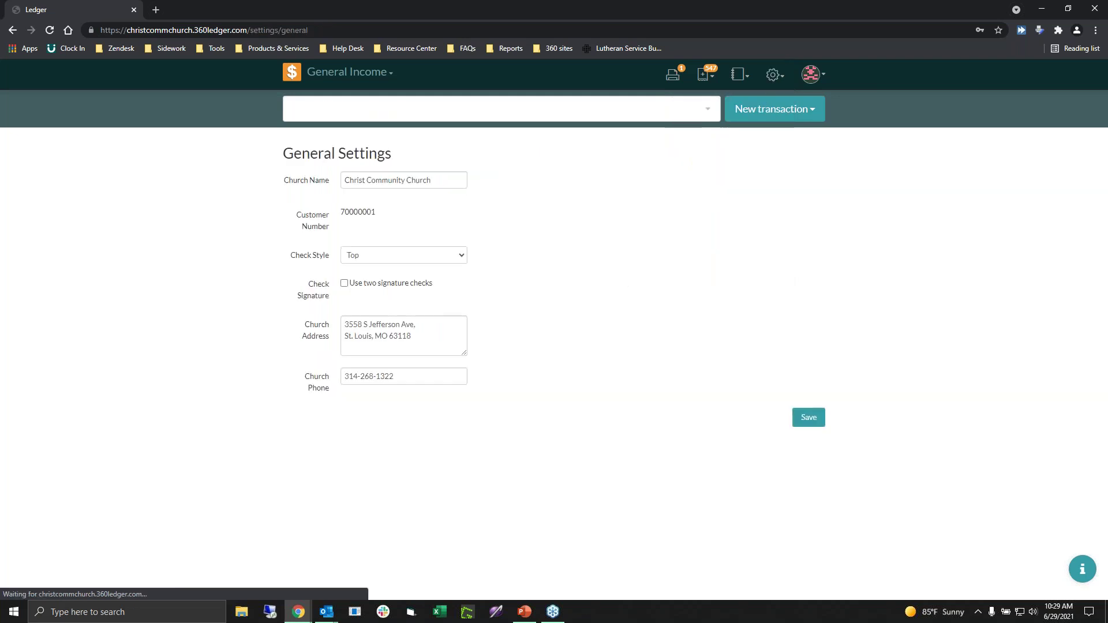
{"action": "left_click", "coordinate": [774, 75]}
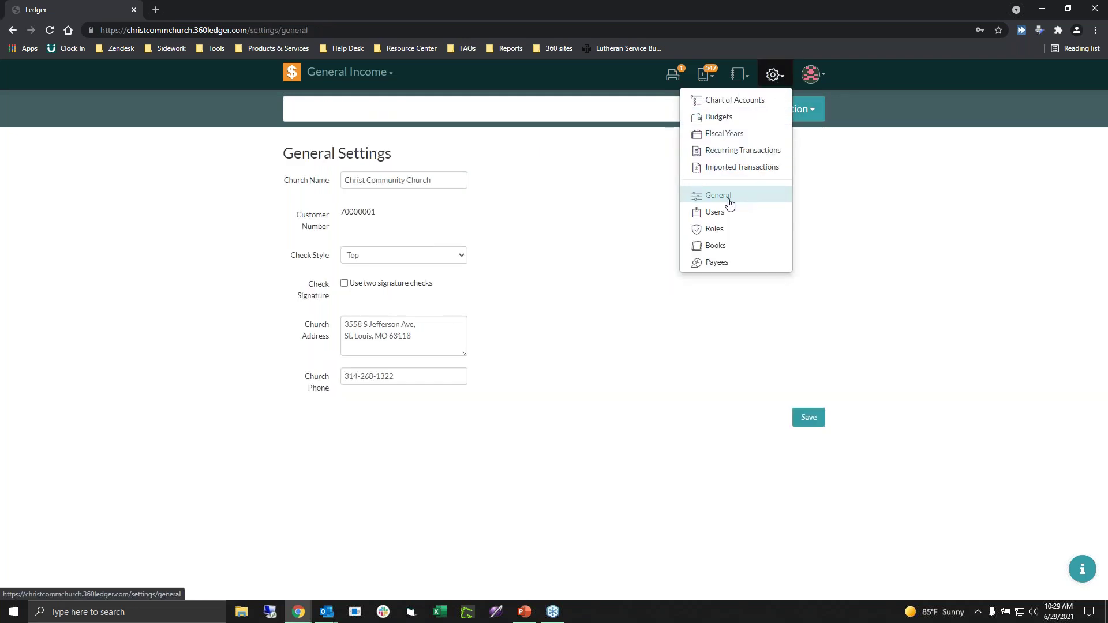
{"action": "left_click", "coordinate": [593, 218]}
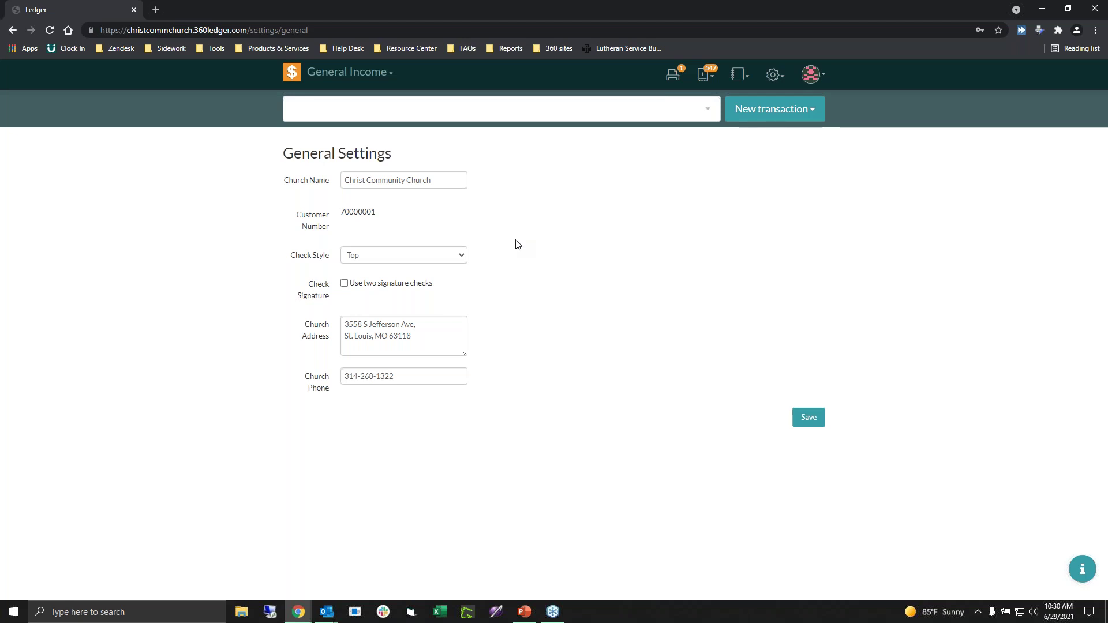
{"action": "left_click", "coordinate": [462, 255]}
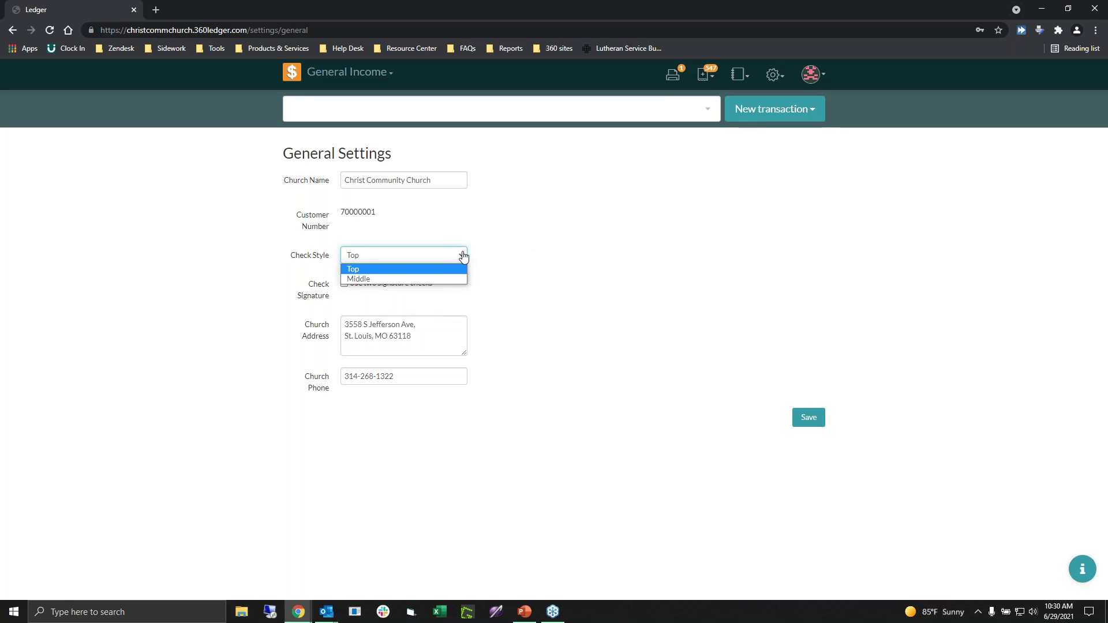
{"action": "left_click", "coordinate": [448, 279]}
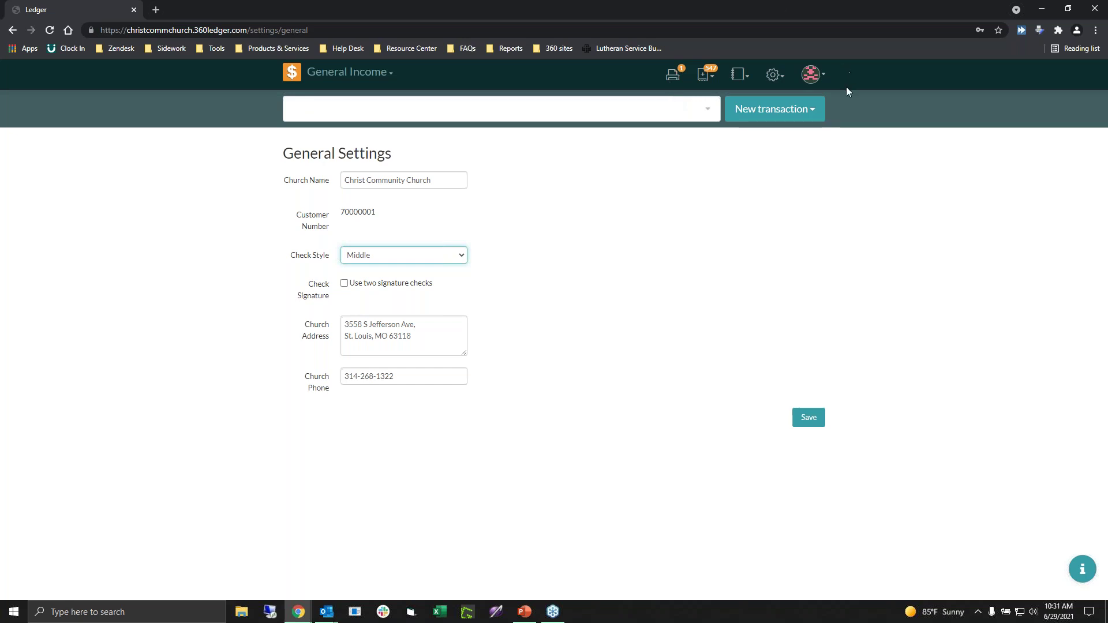
{"action": "left_click", "coordinate": [849, 201]}
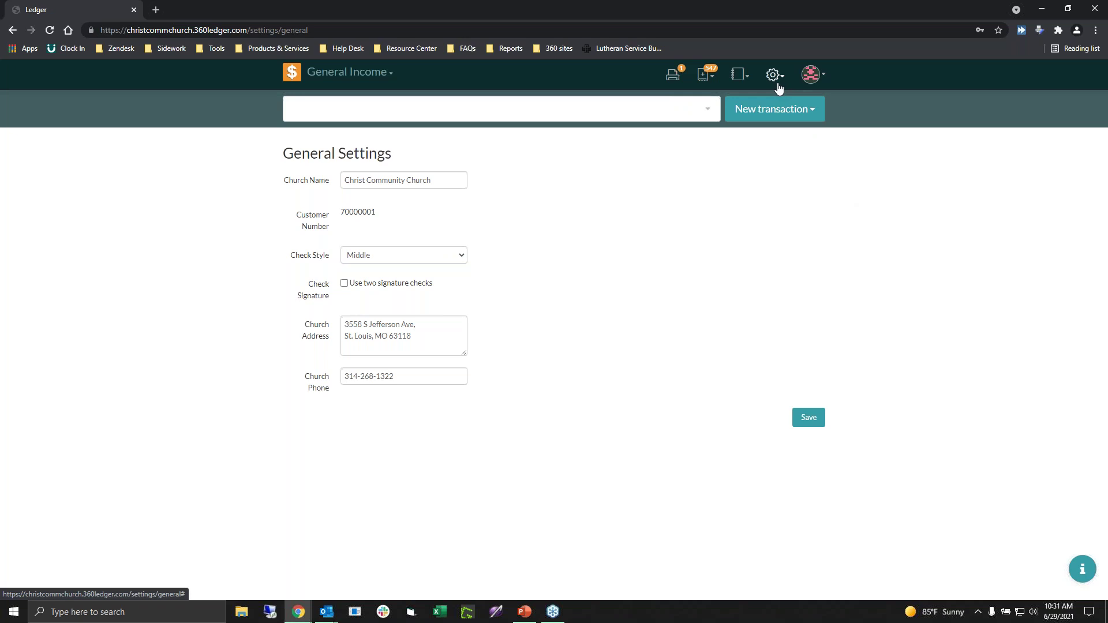
Step: Open the organization's users page and view the fields for adding a user and the existing user's role and invitation options
{"action": "left_click", "coordinate": [775, 75]}
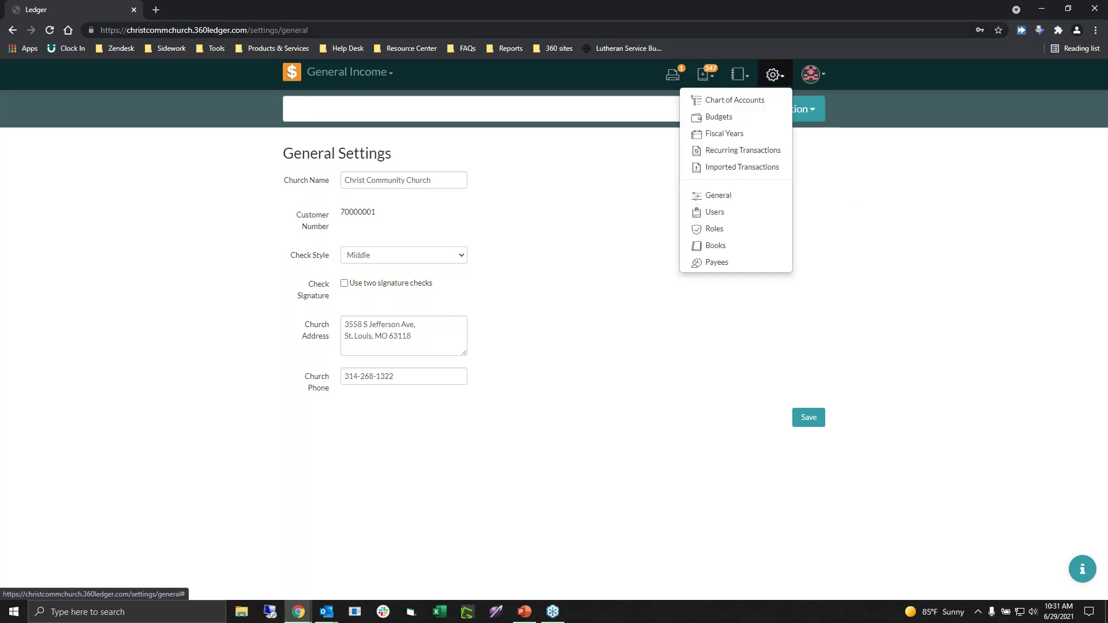
{"action": "left_click", "coordinate": [729, 217]}
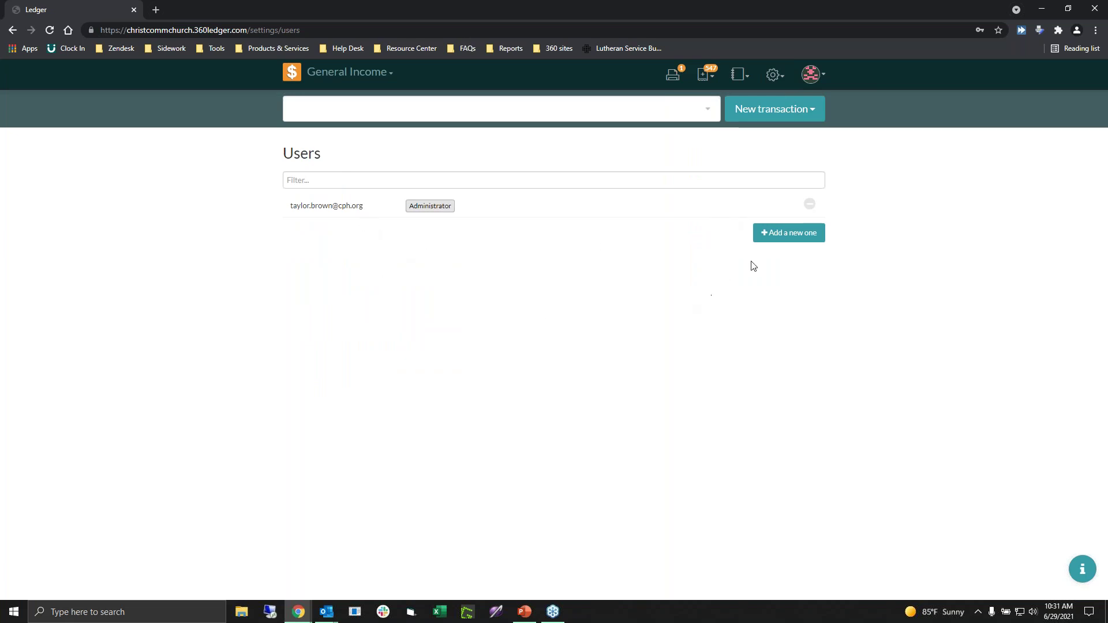
{"action": "left_click", "coordinate": [766, 241]}
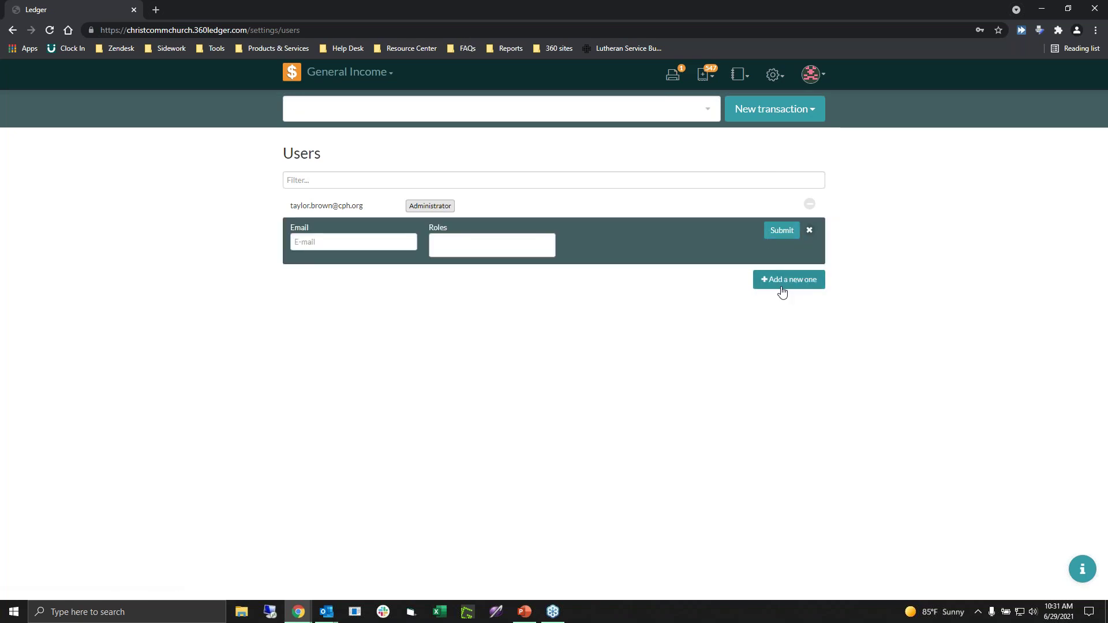
{"action": "left_click", "coordinate": [376, 242]}
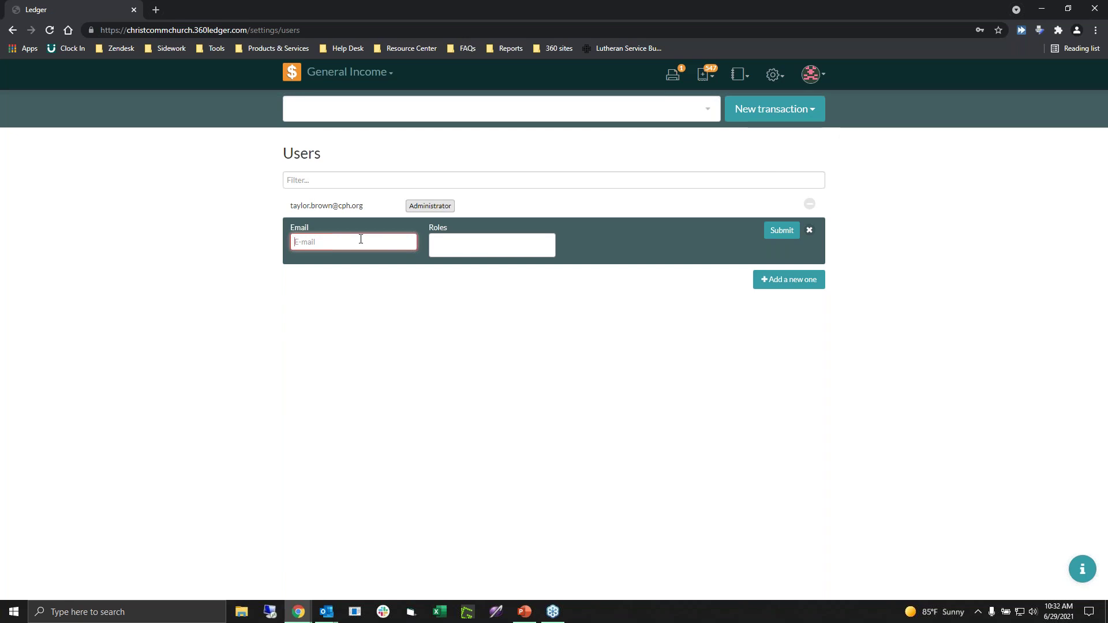
{"action": "left_click", "coordinate": [498, 250]}
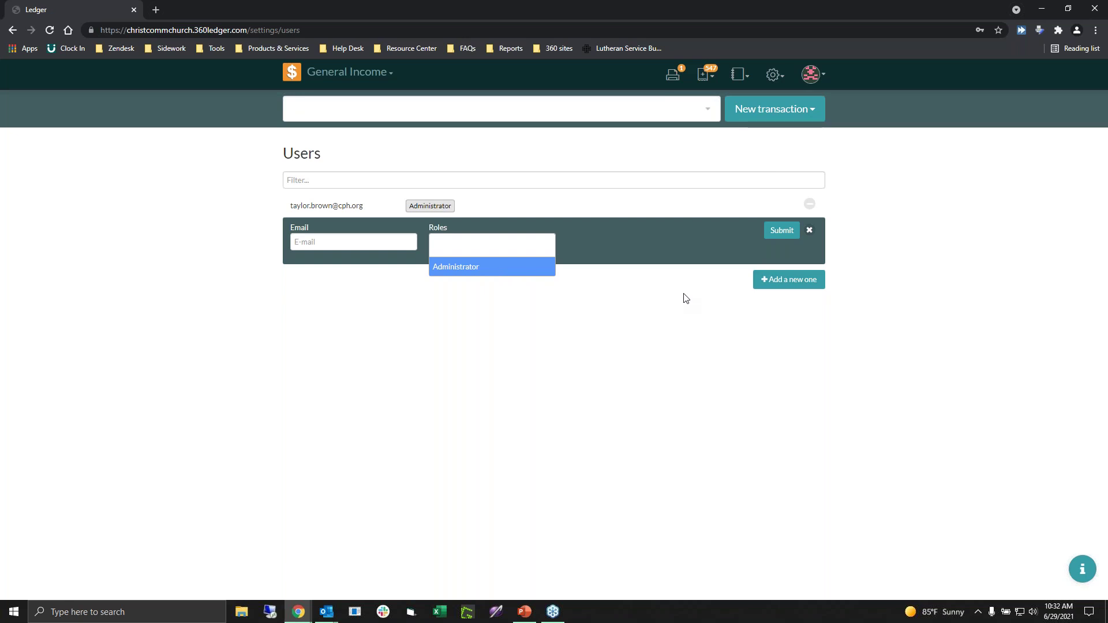
{"action": "left_click", "coordinate": [685, 299]}
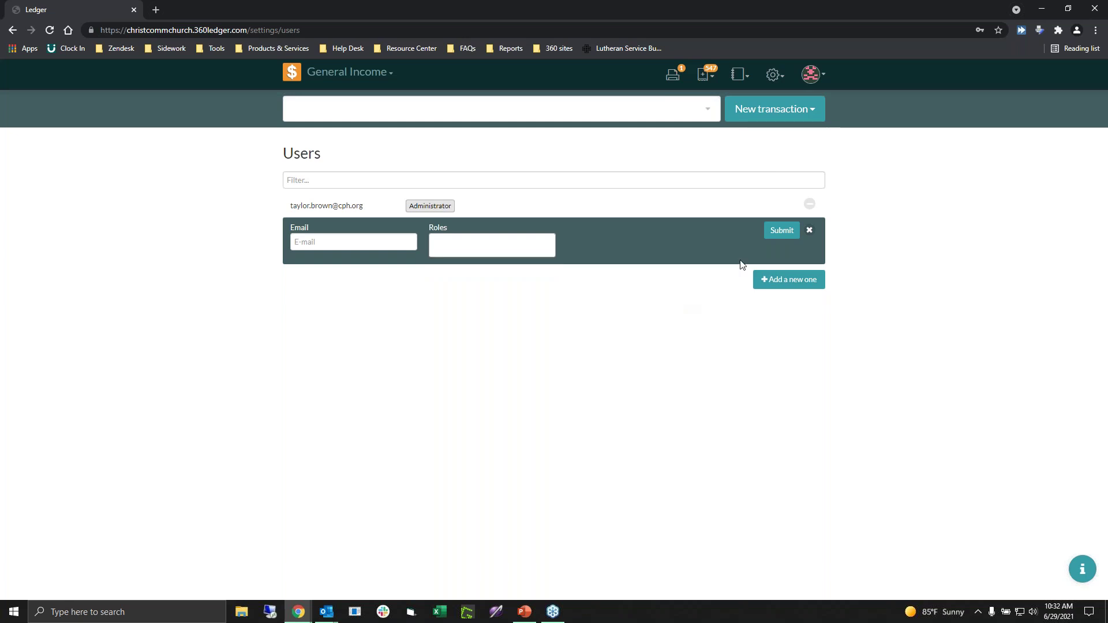
{"action": "left_click", "coordinate": [809, 231]}
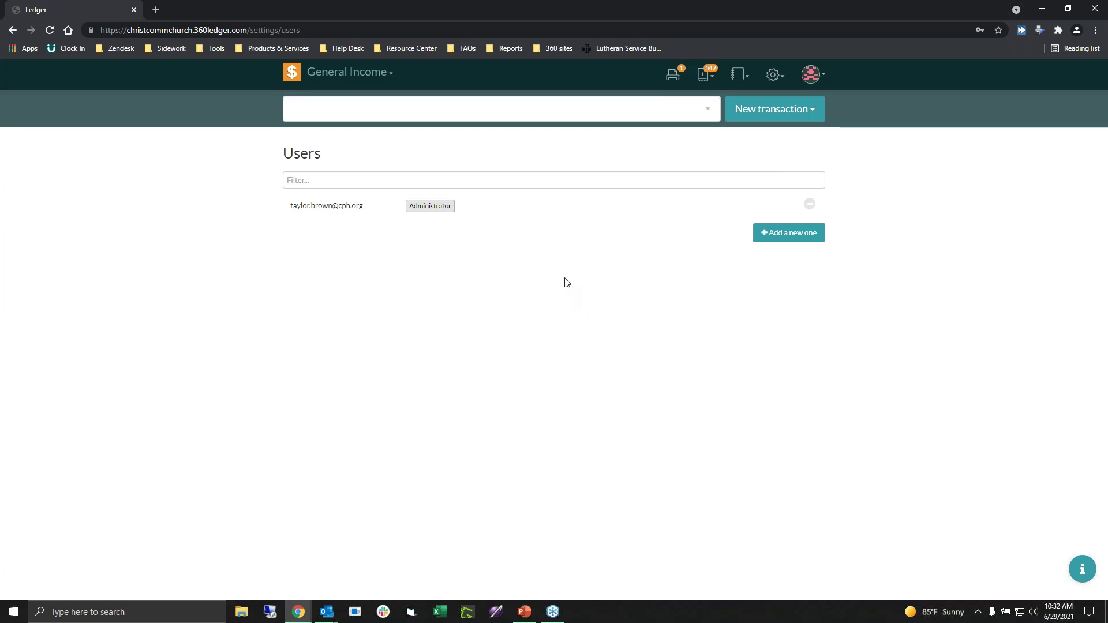
{"action": "left_click", "coordinate": [512, 212]}
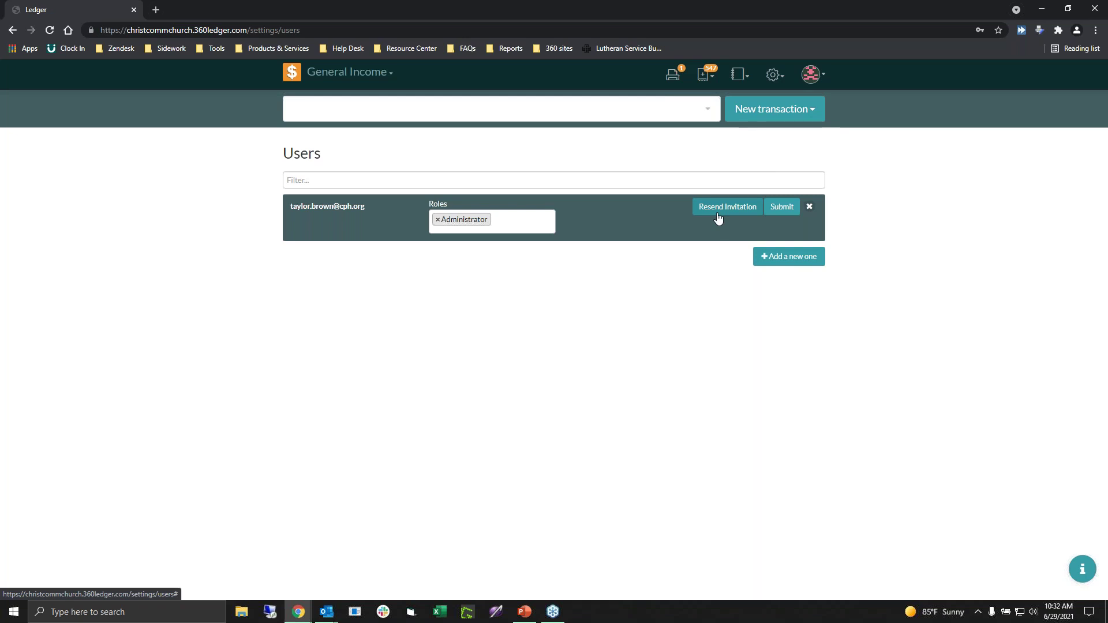
{"action": "left_click", "coordinate": [809, 208]}
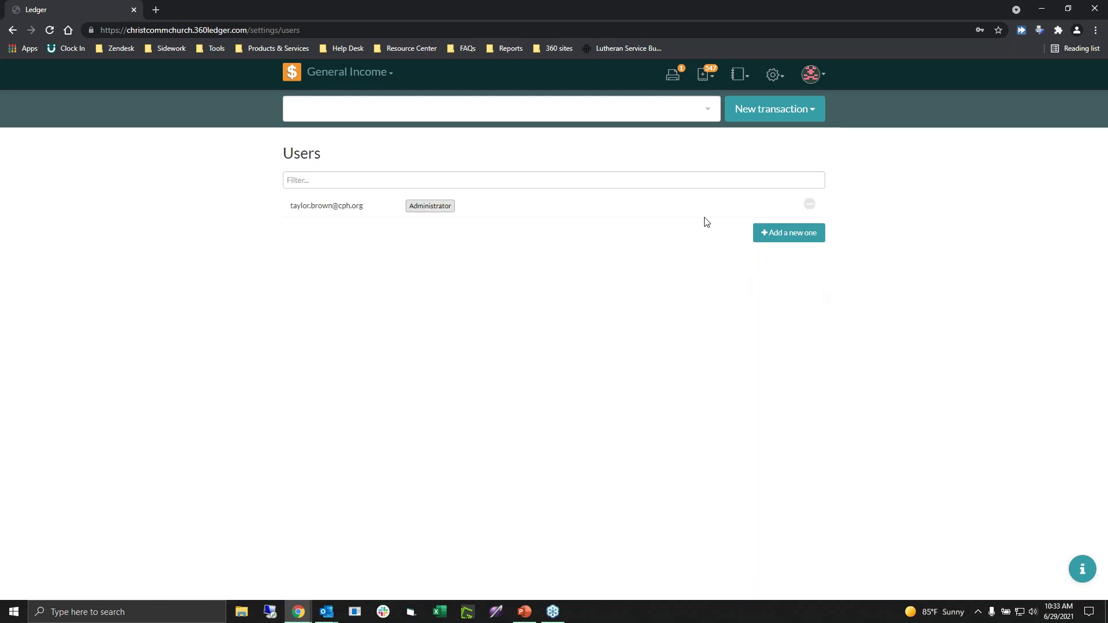
Step: Open the organization's roles page and start a new role named Financial Secretary
{"action": "left_click", "coordinate": [771, 77]}
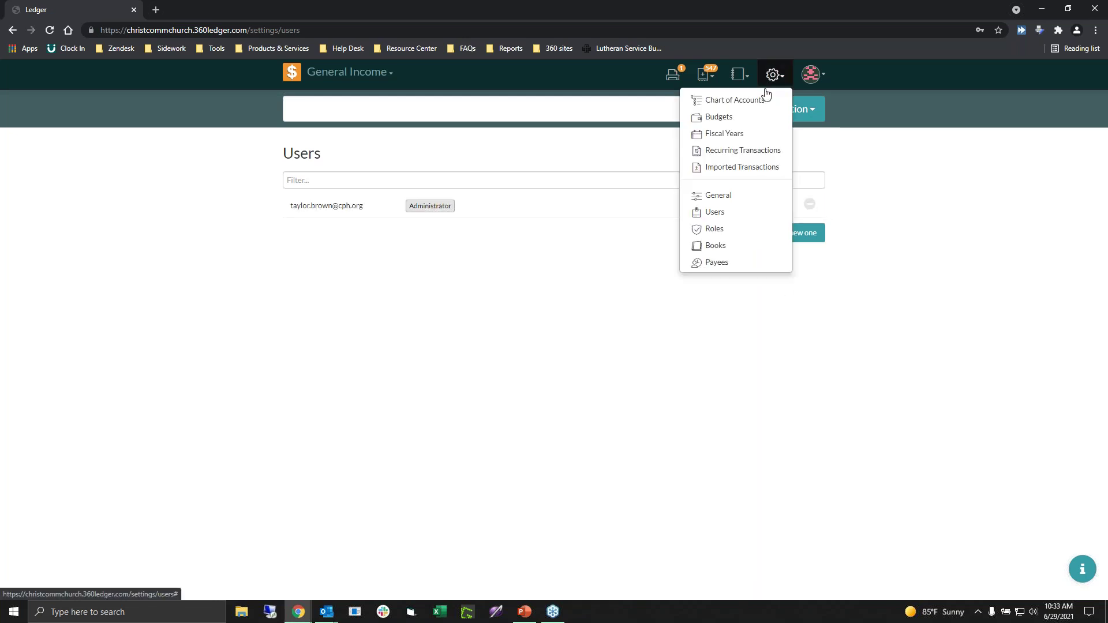
{"action": "left_click", "coordinate": [716, 235]}
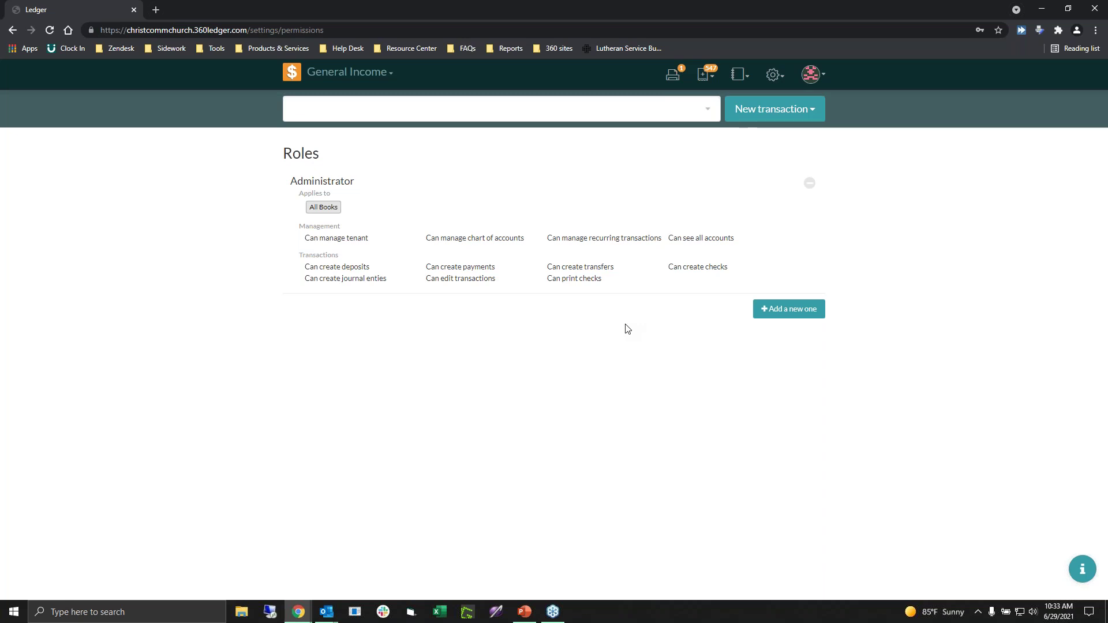
{"action": "left_click", "coordinate": [772, 316]}
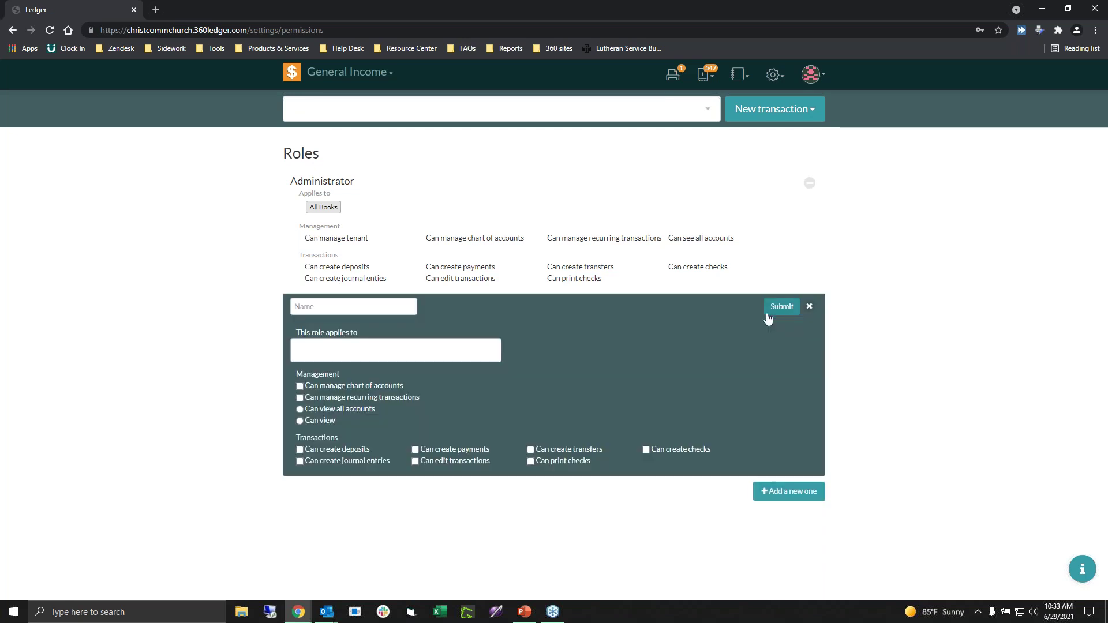
{"action": "left_click", "coordinate": [369, 306]}
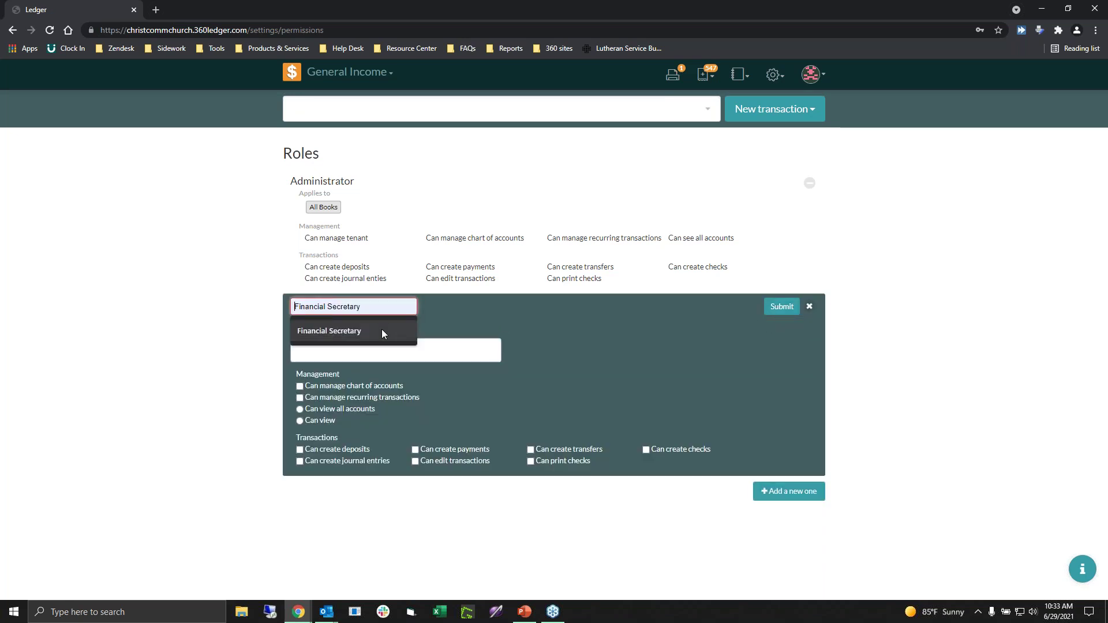
{"action": "left_click", "coordinate": [323, 326]}
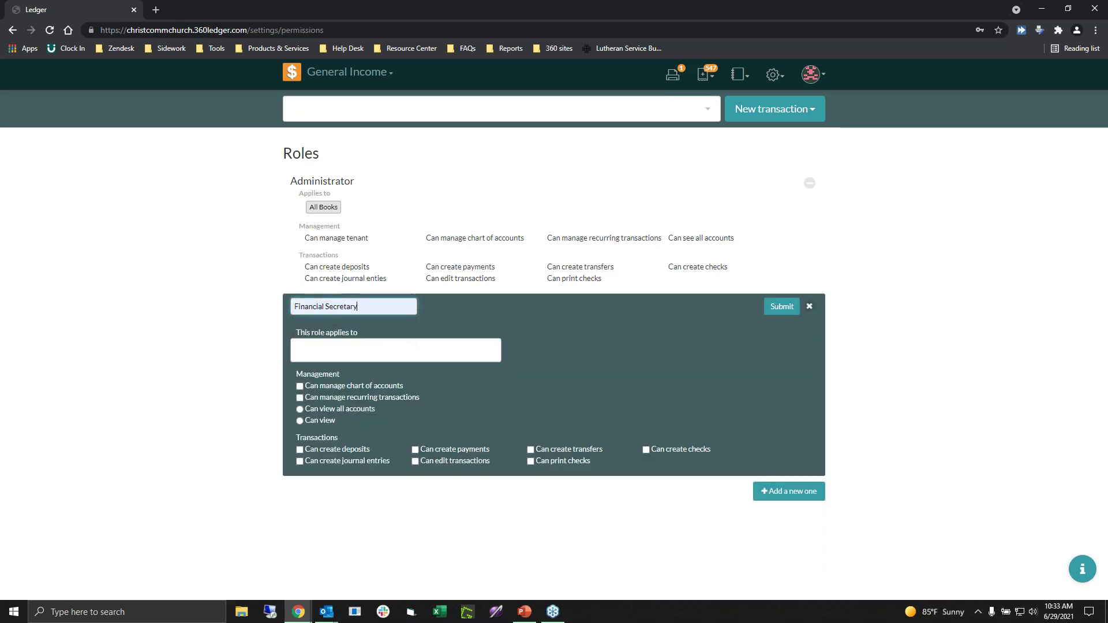
Step: Apply the Financial Secretary role to the Christ Community School book only
{"action": "left_click", "coordinate": [406, 351]}
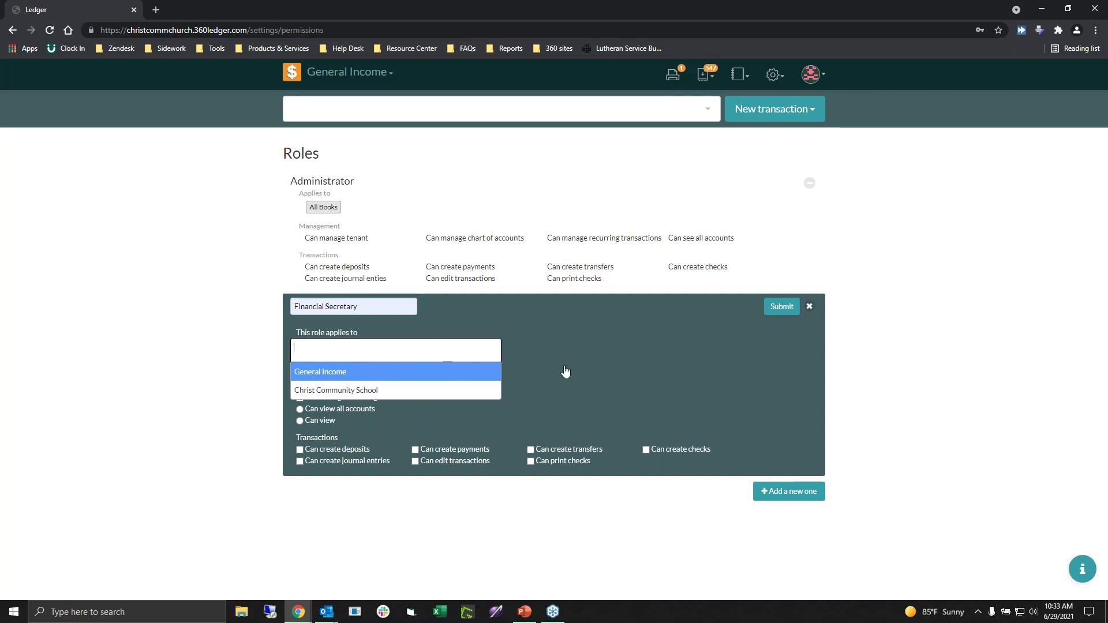
{"action": "left_click", "coordinate": [451, 376]}
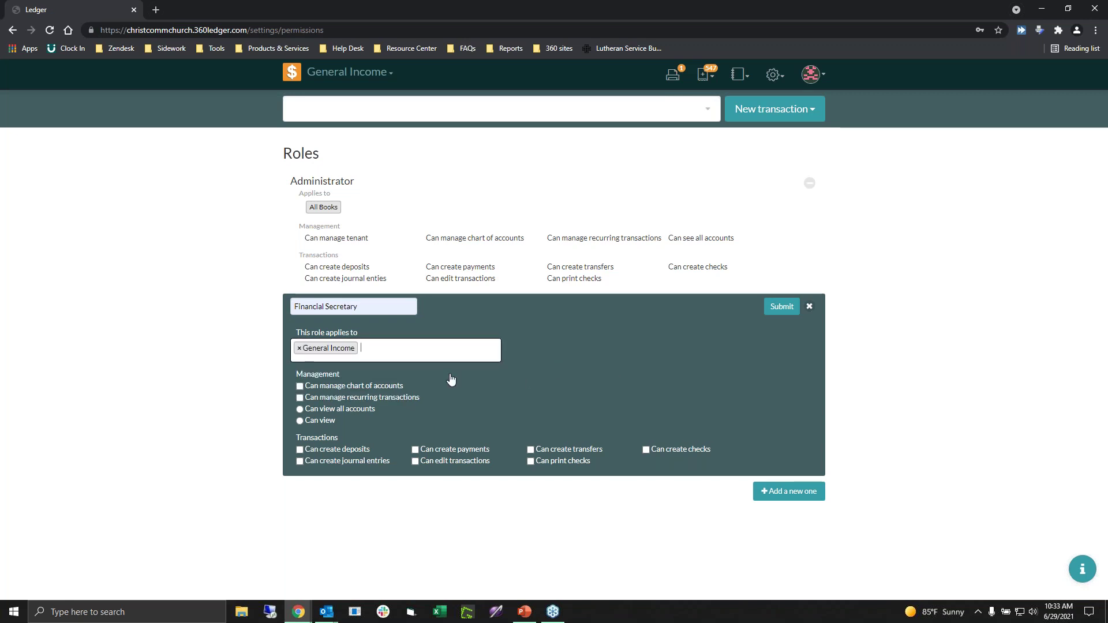
{"action": "left_click", "coordinate": [455, 352]}
{"action": "left_click", "coordinate": [429, 390]}
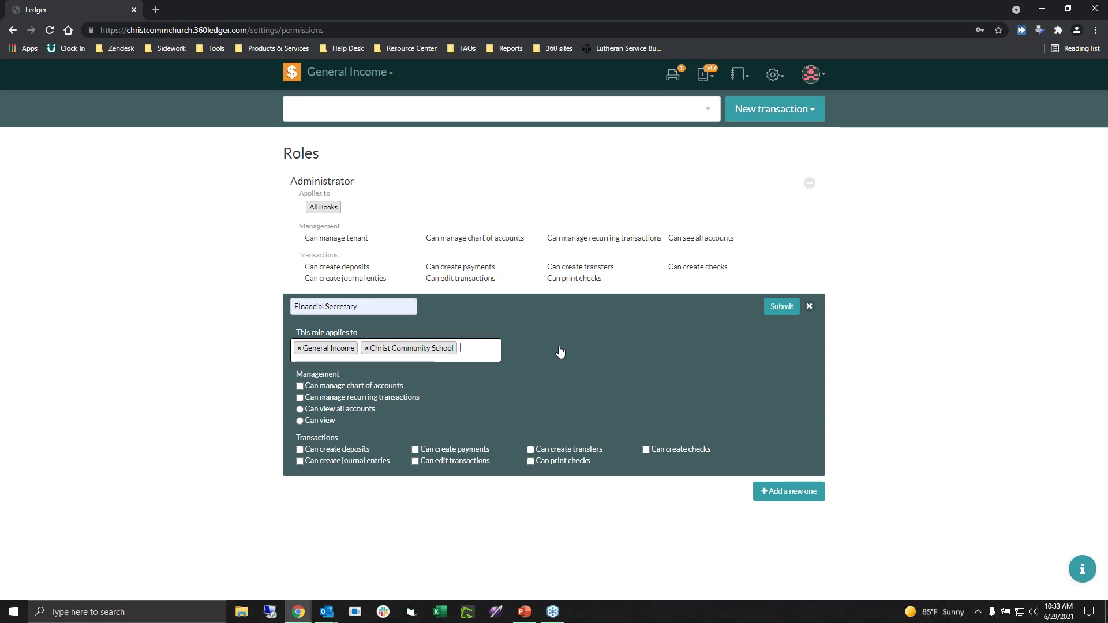
{"action": "left_click", "coordinate": [299, 349]}
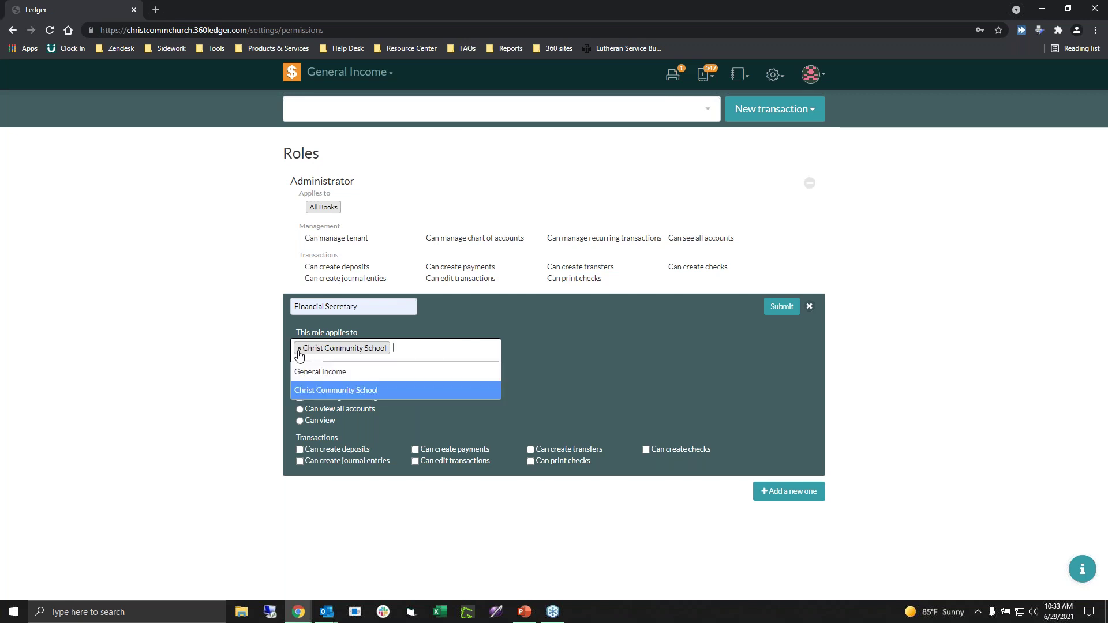
{"action": "left_click", "coordinate": [595, 359]}
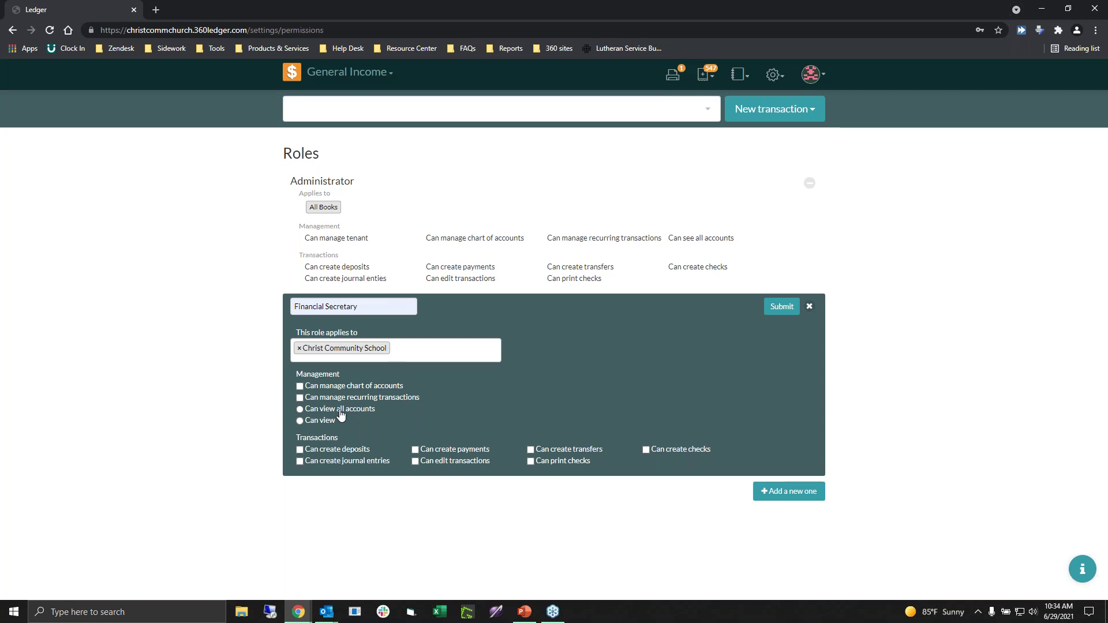
Step: Grant the Financial Secretary role the "Can view" and "Can print checks" permissions and submit it
{"action": "left_click", "coordinate": [300, 410]}
{"action": "left_click", "coordinate": [300, 421]}
{"action": "left_click", "coordinate": [531, 460]}
{"action": "left_click", "coordinate": [779, 308]}
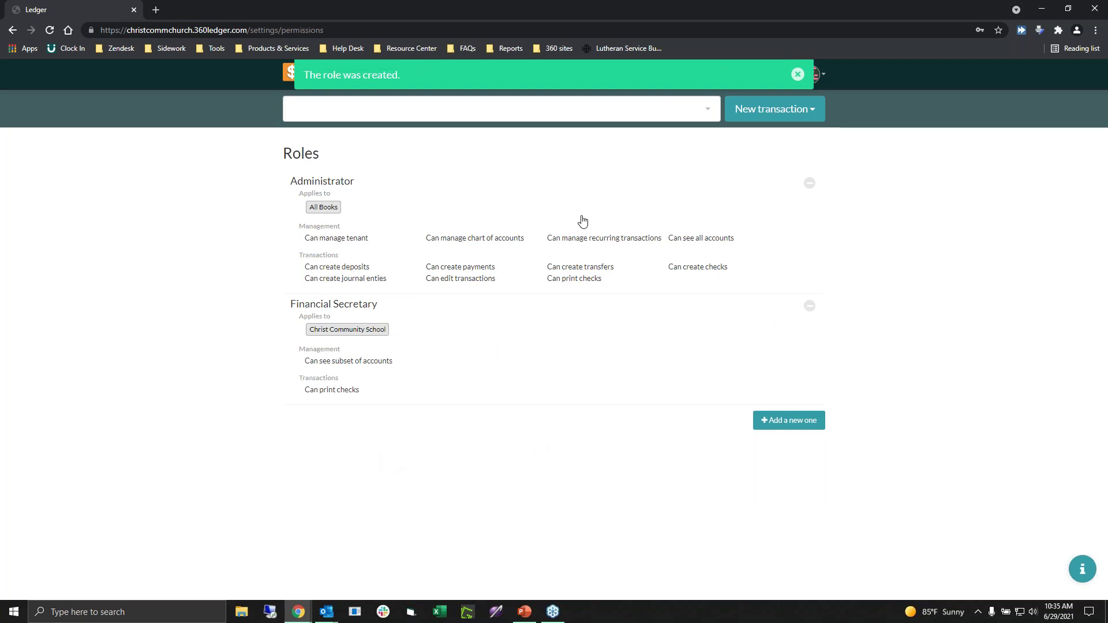
{"action": "left_click", "coordinate": [797, 74]}
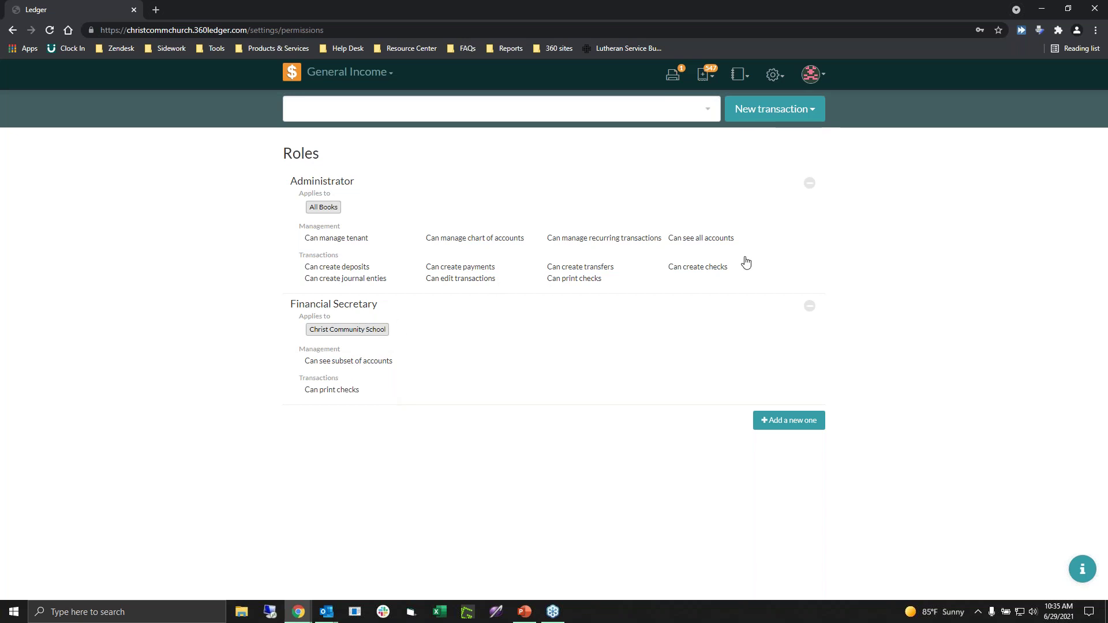
Step: Open the organization's books page and view the name and starting date of the Christ Community School book
{"action": "left_click", "coordinate": [788, 82]}
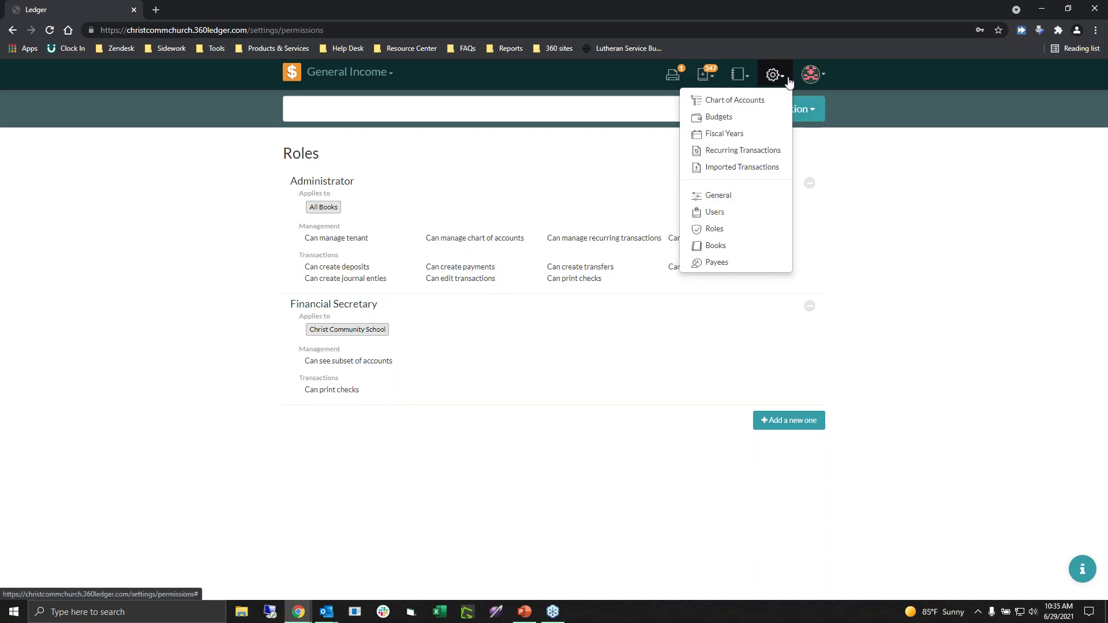
{"action": "left_click", "coordinate": [749, 250]}
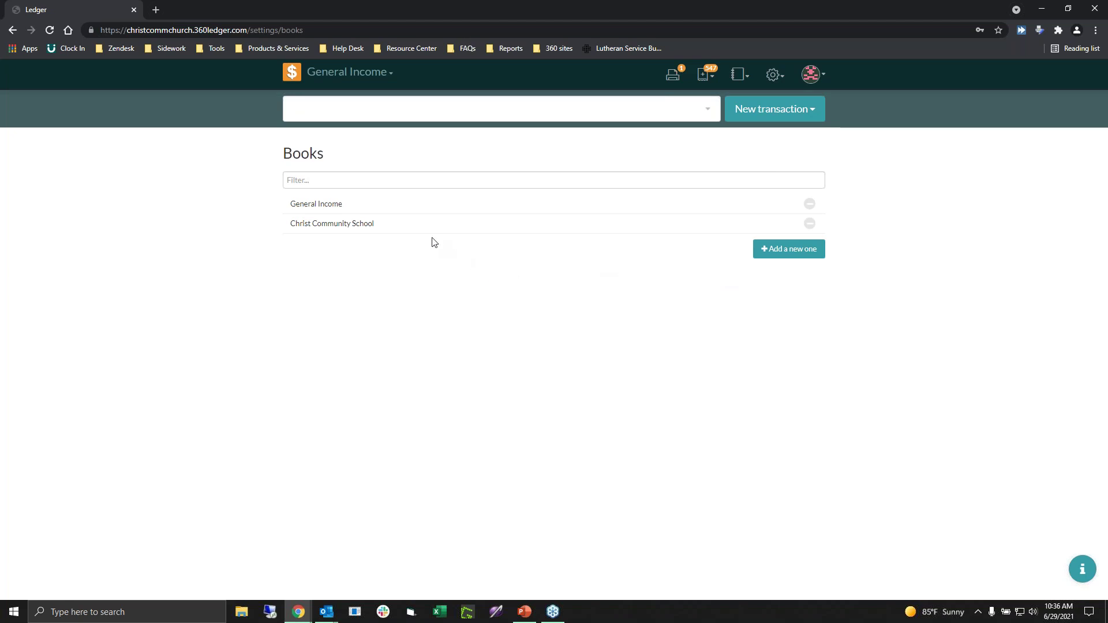
{"action": "left_click", "coordinate": [407, 229]}
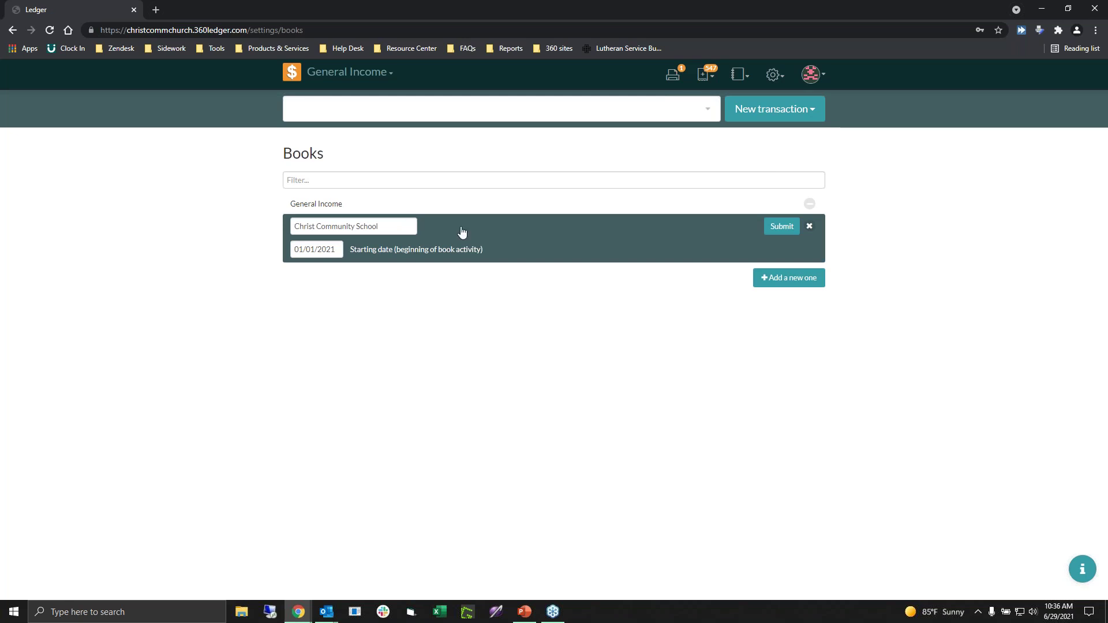
Step: Re-enter the ending of the book name Christ Community School, submit the book, and reveal its delete option
{"action": "left_click", "coordinate": [412, 227]}
{"action": "key", "text": "BackSpace"}
{"action": "key", "text": "BackSpace"}
{"action": "key", "text": "BackSpace"}
{"action": "key", "text": "BackSpace"}
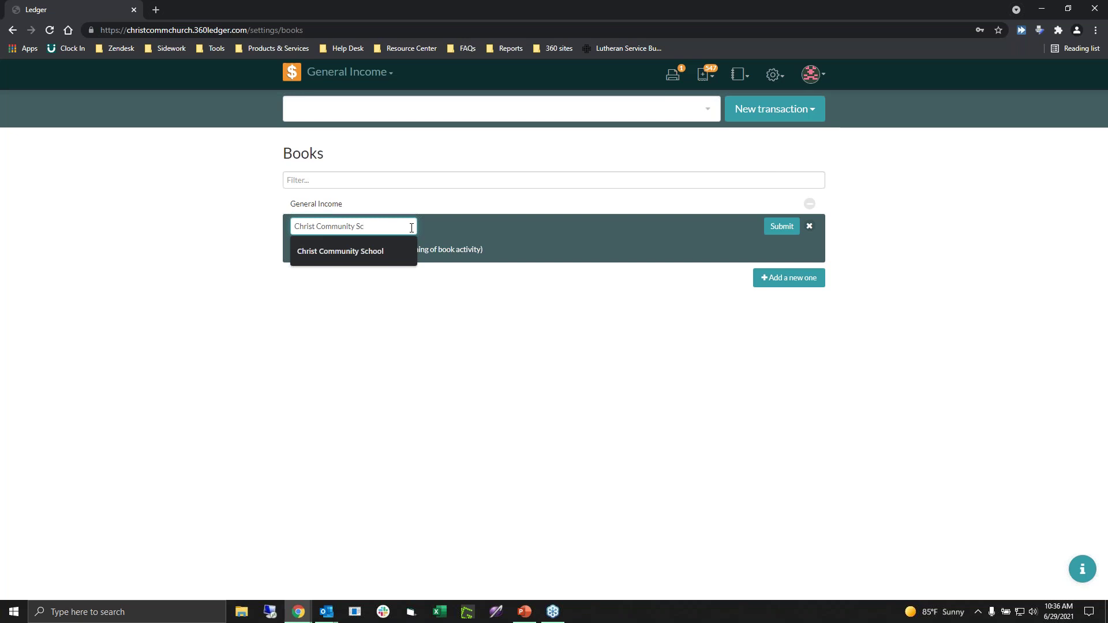
{"action": "type", "text": "hool"}
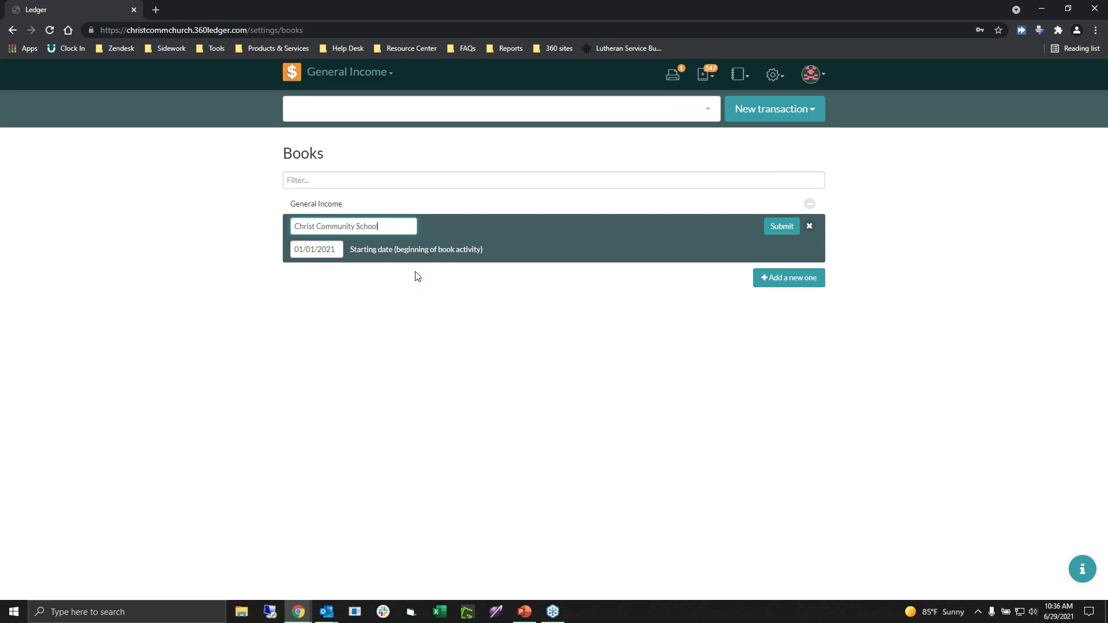
{"action": "left_click", "coordinate": [781, 227]}
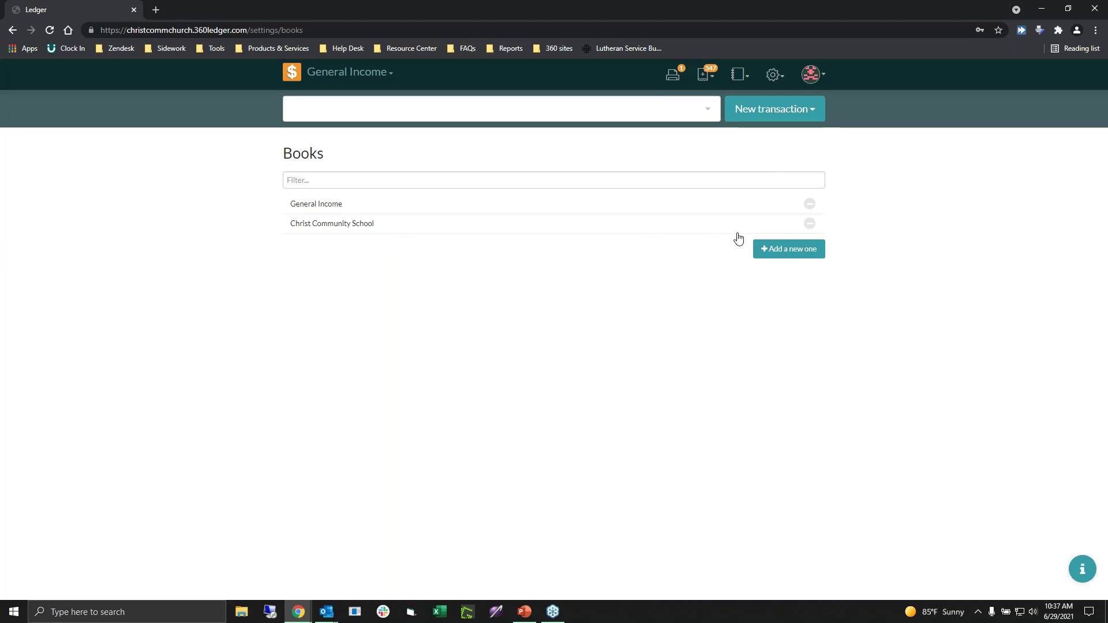
{"action": "left_click", "coordinate": [809, 225]}
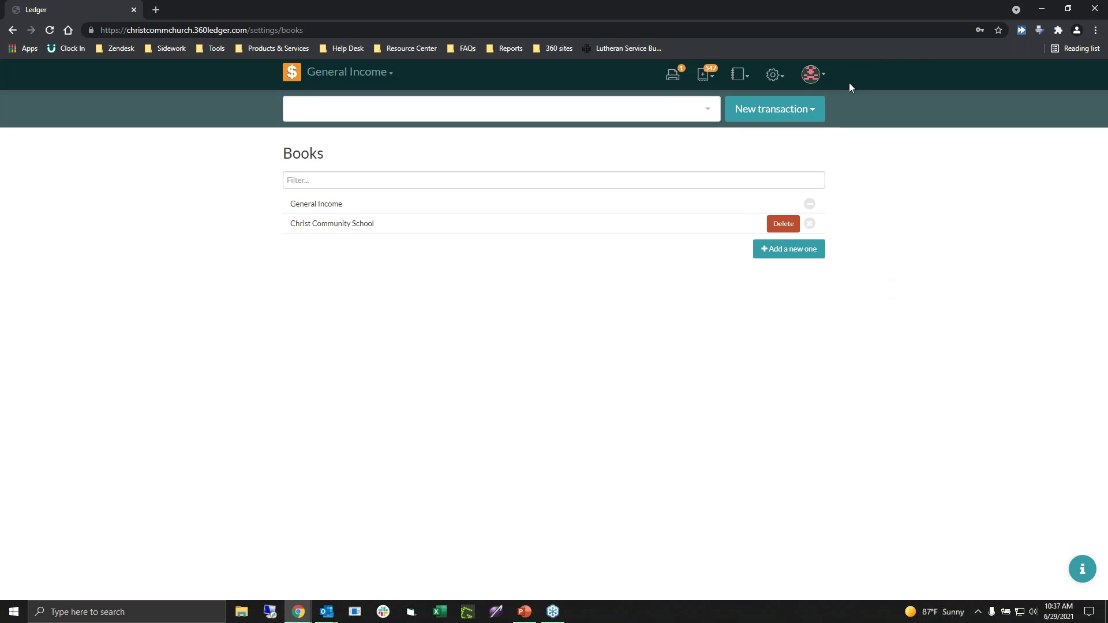
Step: Open the organization's payees page and filter the payee list by "for"
{"action": "left_click", "coordinate": [783, 79]}
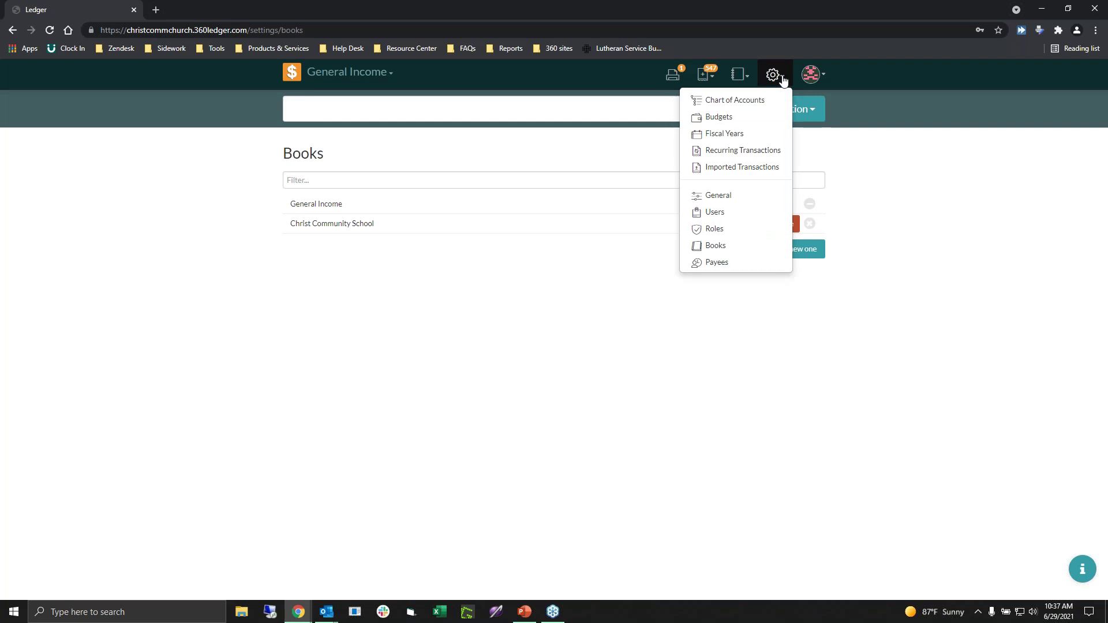
{"action": "left_click", "coordinate": [741, 269]}
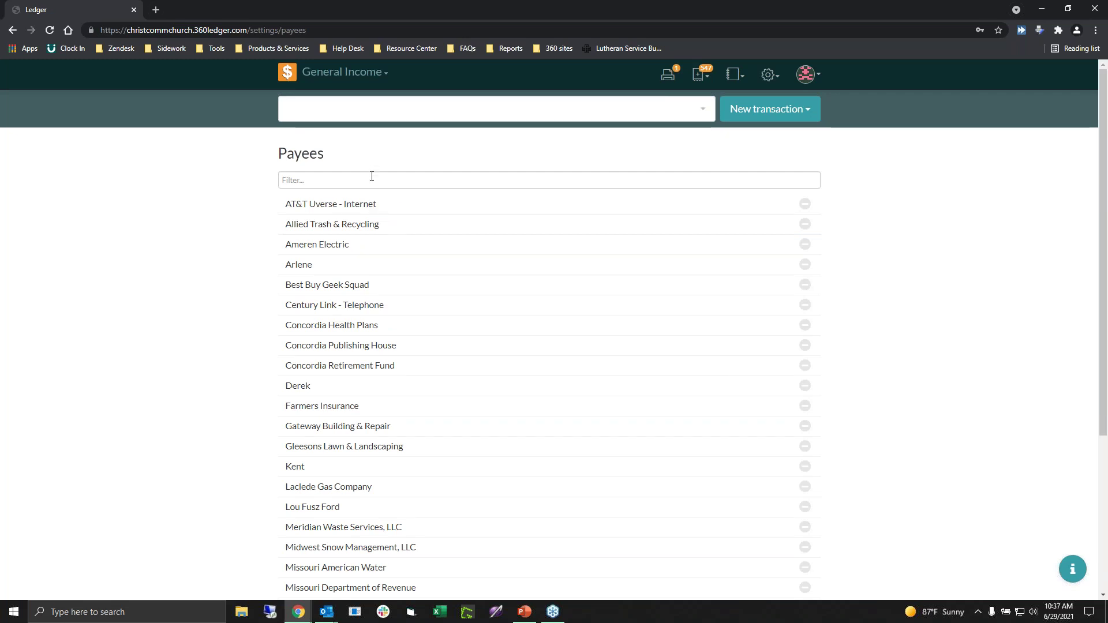
{"action": "left_click", "coordinate": [371, 176]}
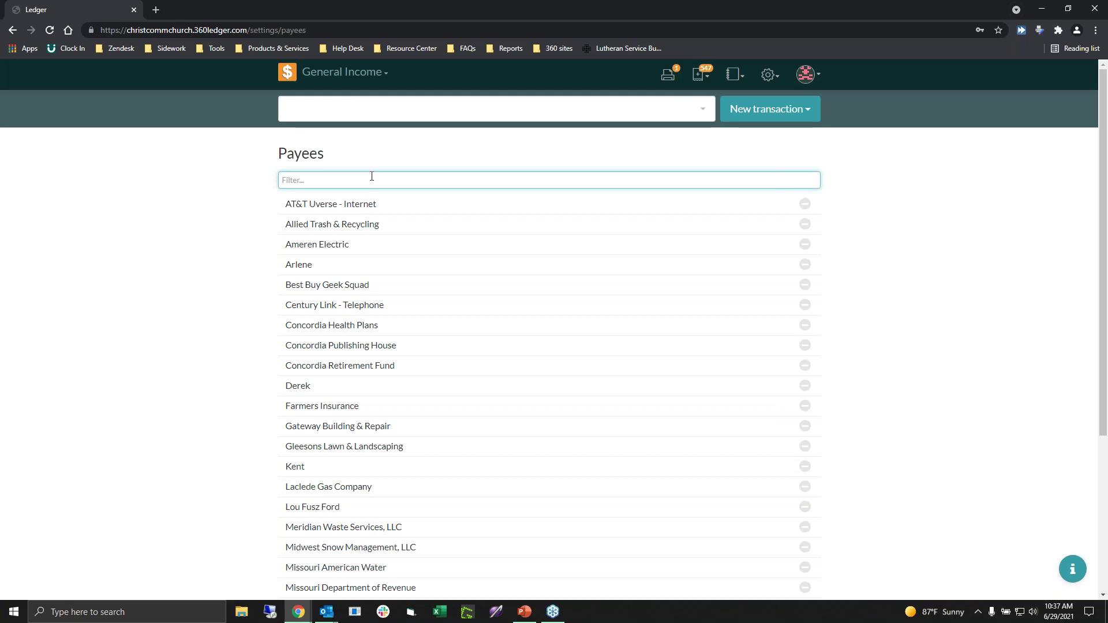
{"action": "type", "text": "for"}
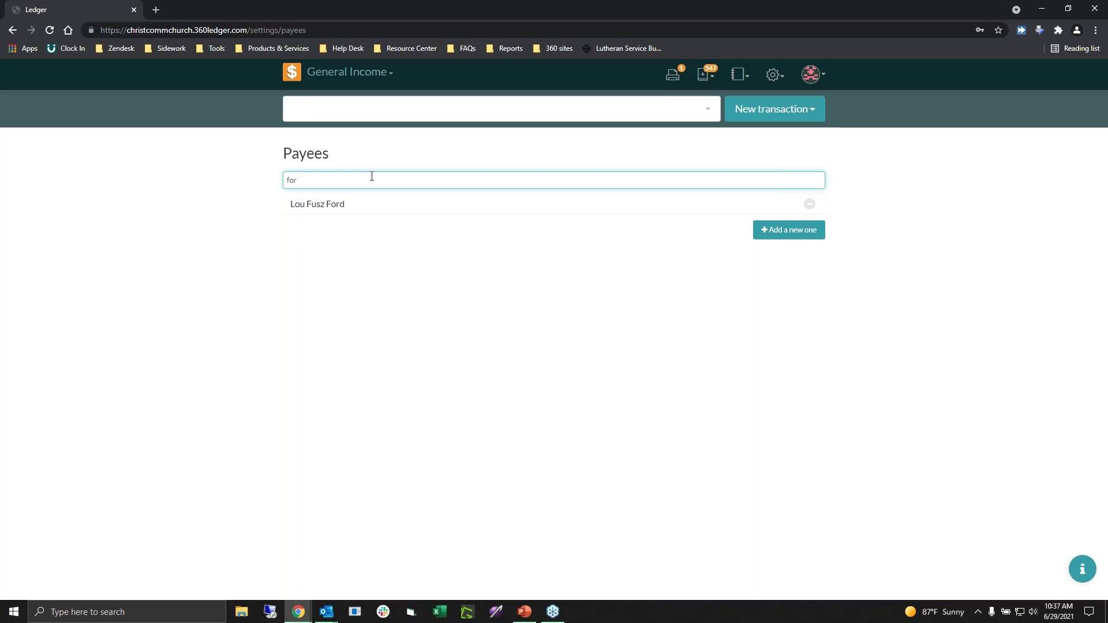
{"action": "mouse_move", "coordinate": [371, 207]}
Step: View and submit the Lou Fusz Ford payee's details, and open a blank entry for a new payee
{"action": "left_click", "coordinate": [435, 209]}
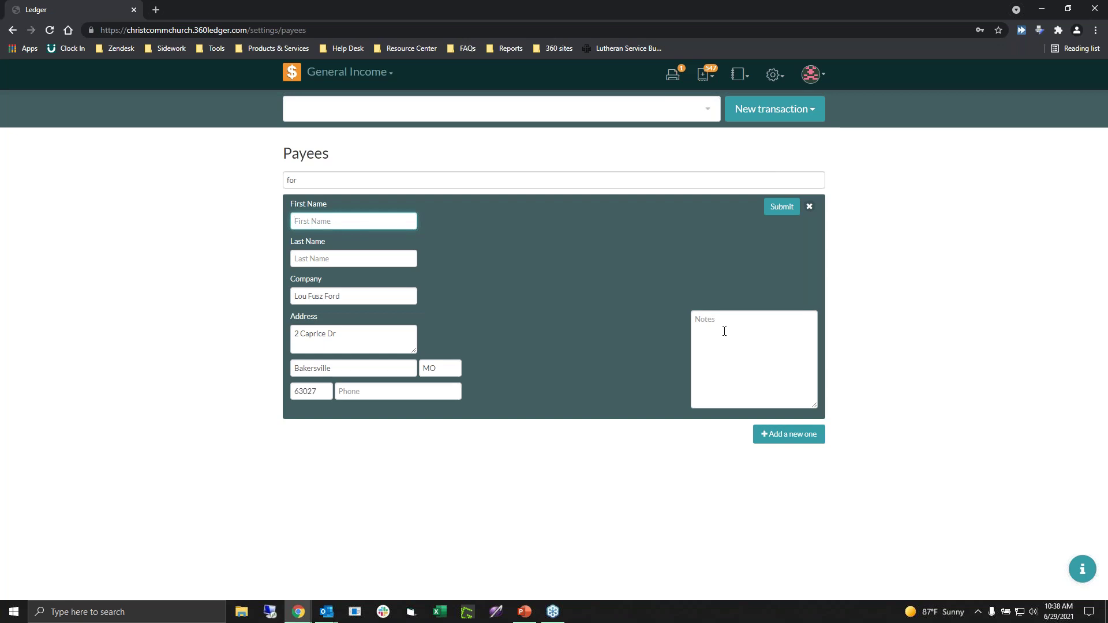
{"action": "left_click", "coordinate": [780, 210]}
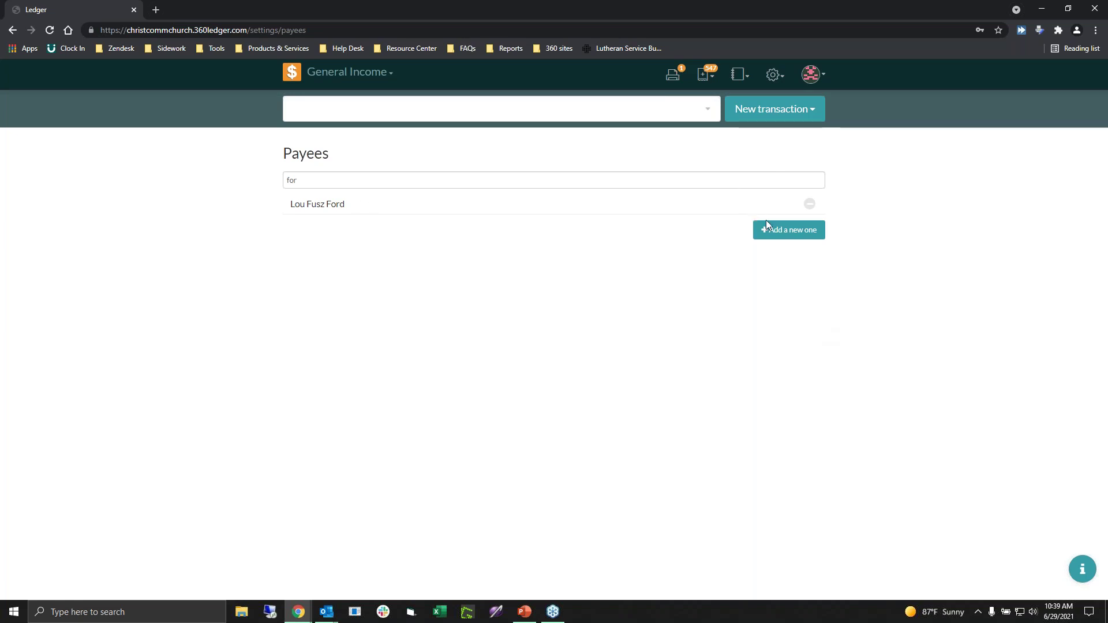
{"action": "left_click", "coordinate": [773, 236]}
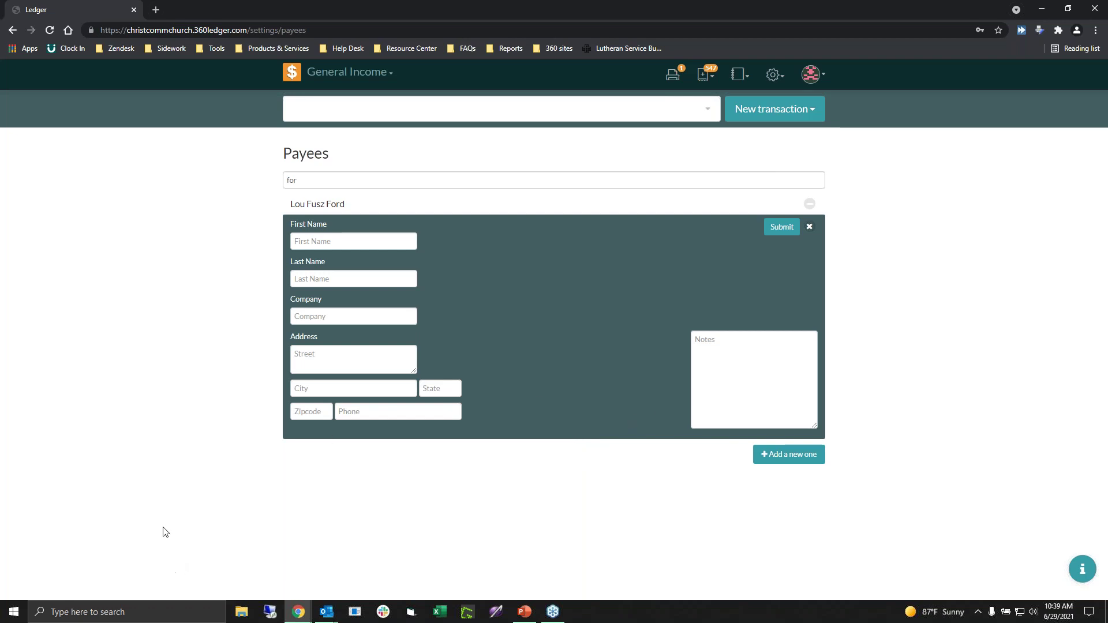
{"action": "key", "text": "super+shift+q"}
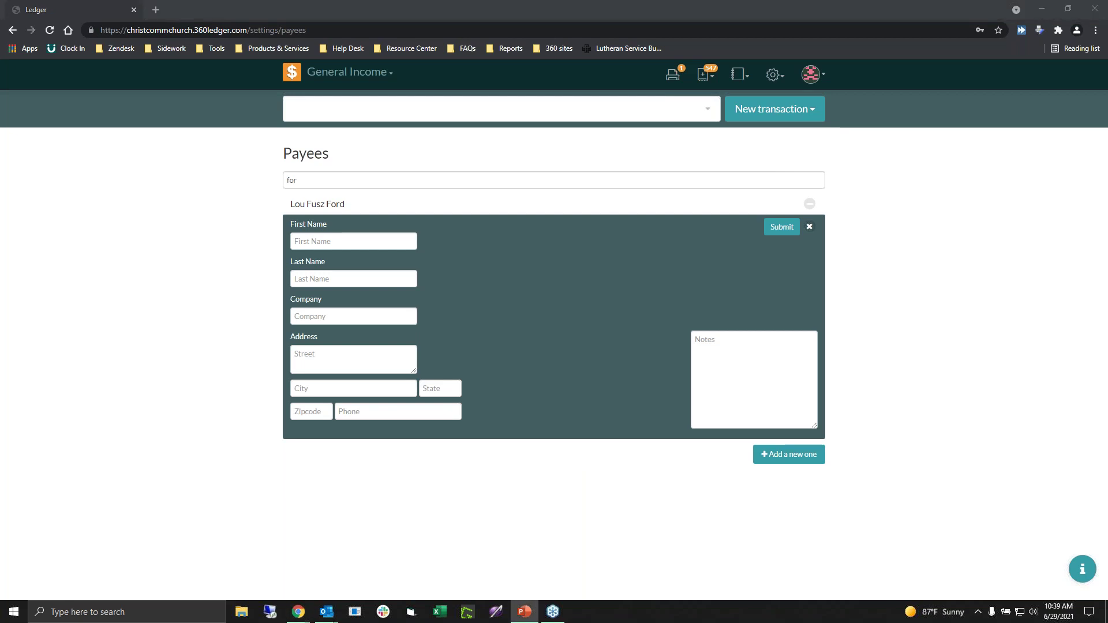
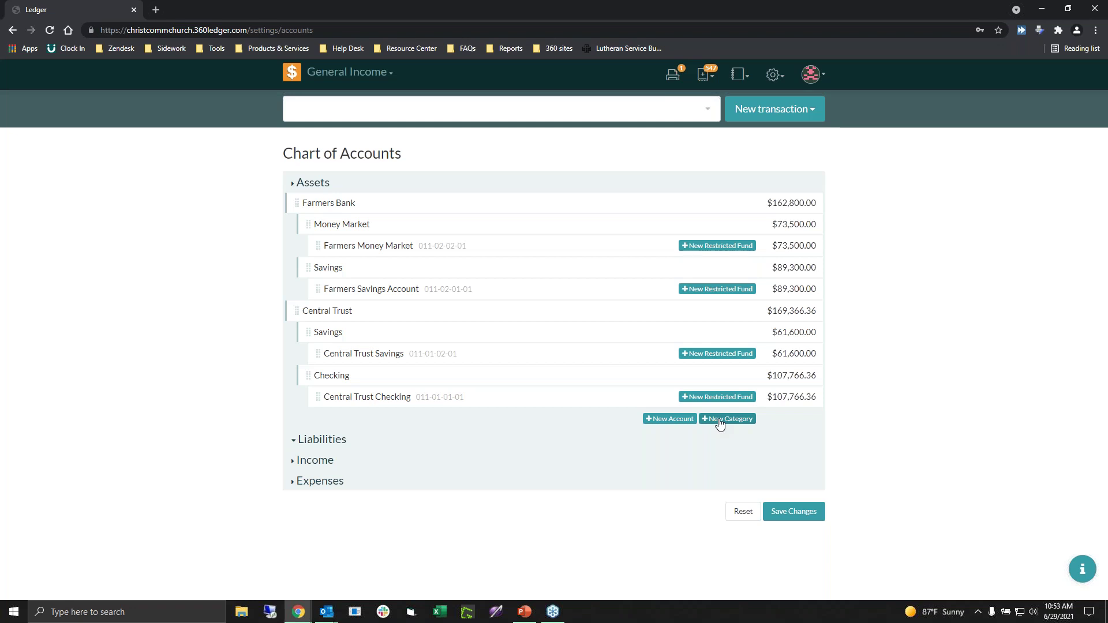
Step: Start a new asset account in the chart of accounts named Petty Cash with the ledger code 011-01-01-02
{"action": "left_click", "coordinate": [666, 420]}
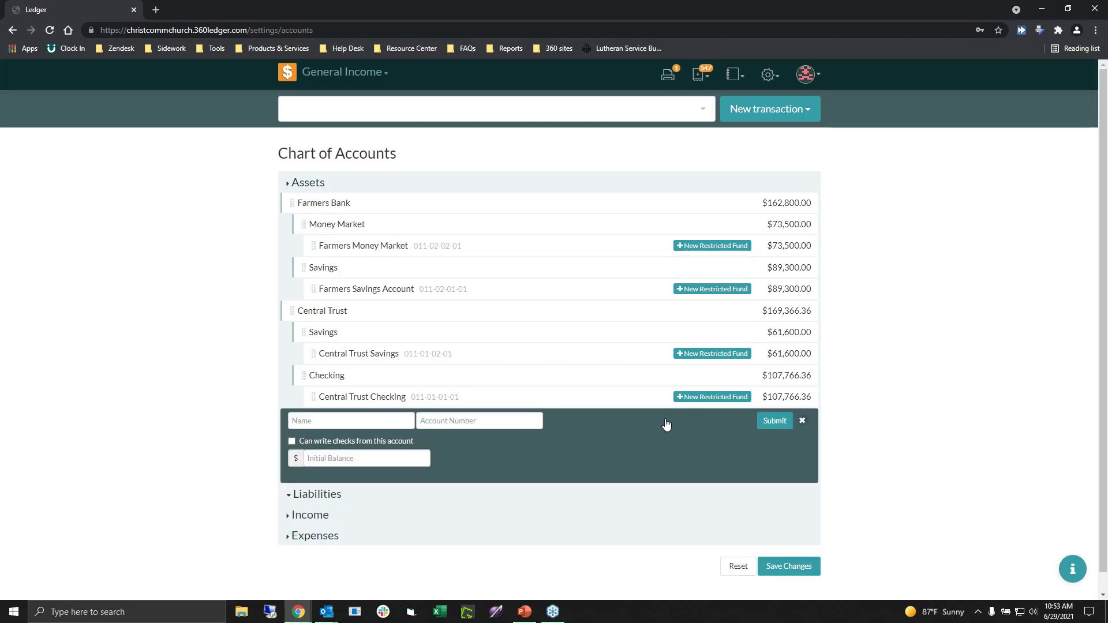
{"action": "left_click", "coordinate": [369, 422]}
{"action": "left_click", "coordinate": [312, 466]}
{"action": "left_click", "coordinate": [491, 421]}
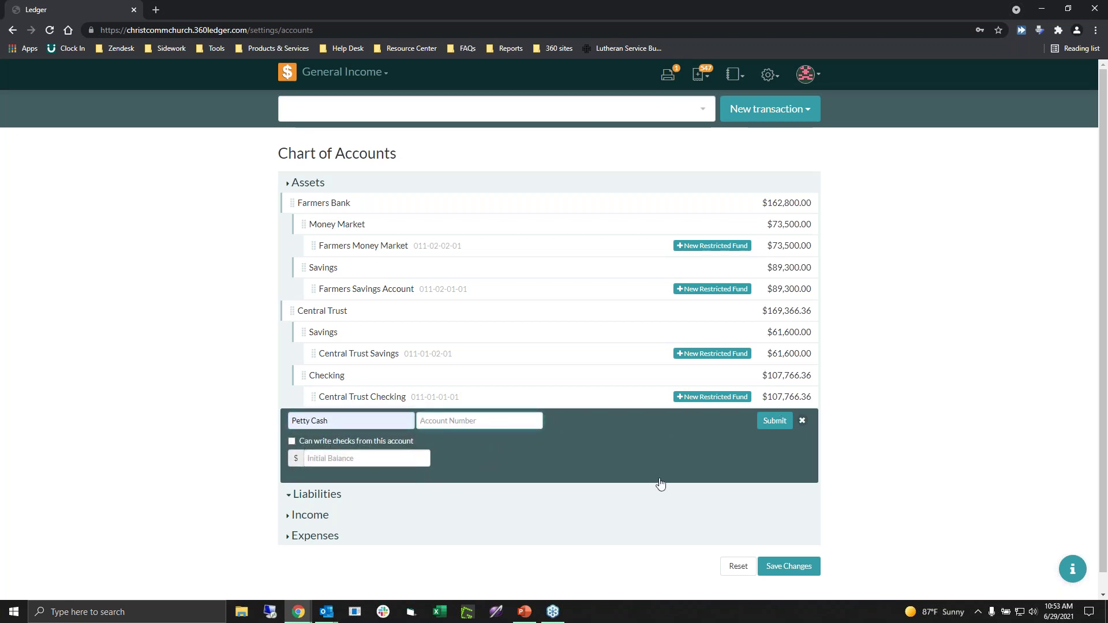
{"action": "type", "text": "011-"}
{"action": "type", "text": "01"}
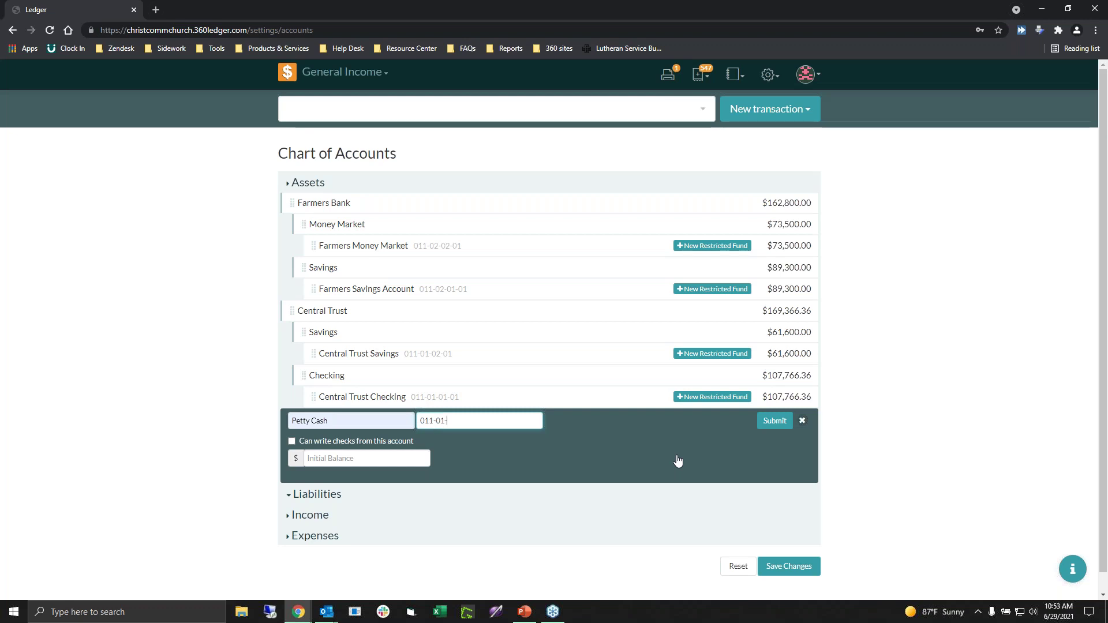
{"action": "type", "text": "-01-02"}
Step: Allow check writing from the Petty Cash account, set its initial balance to 0, submit it, and review its details
{"action": "left_click", "coordinate": [291, 442]}
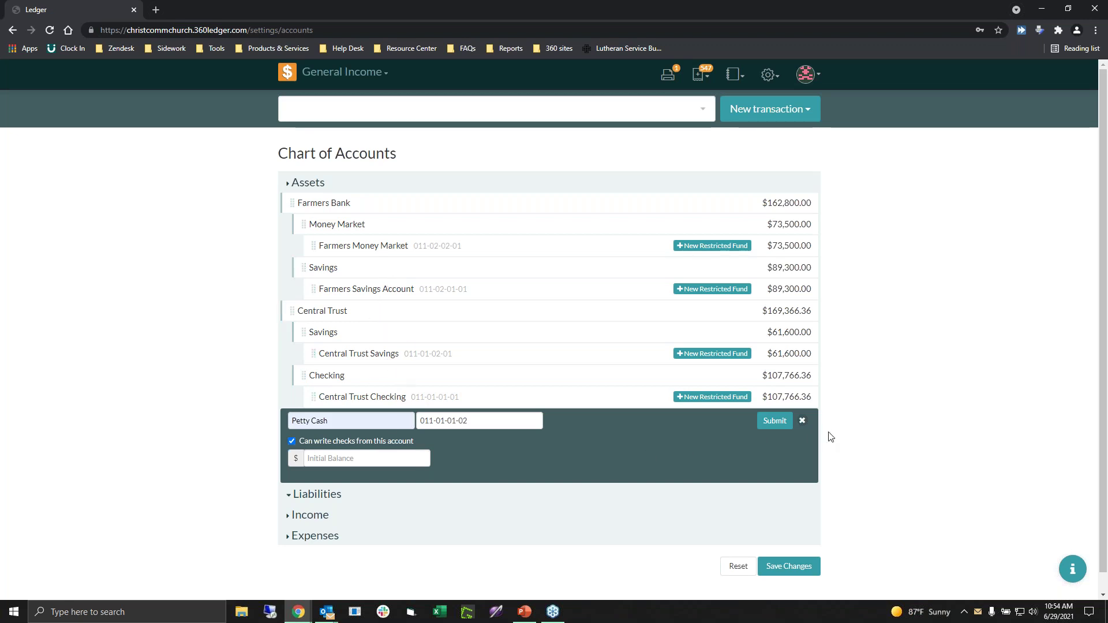
{"action": "left_click", "coordinate": [422, 459]}
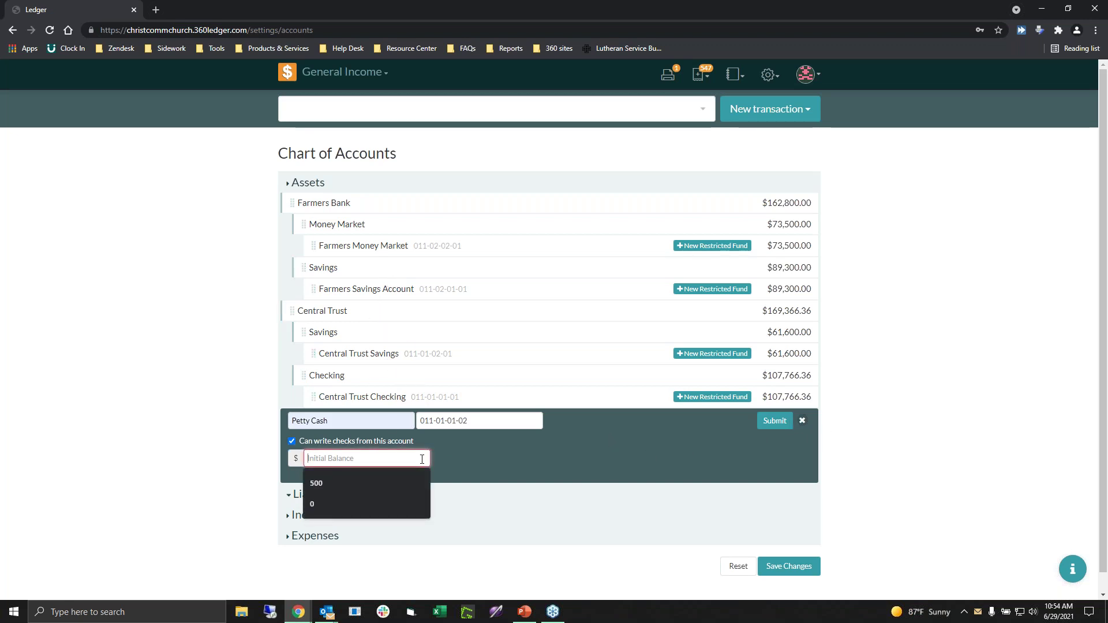
{"action": "left_click", "coordinate": [379, 503]}
{"action": "left_click", "coordinate": [760, 421]}
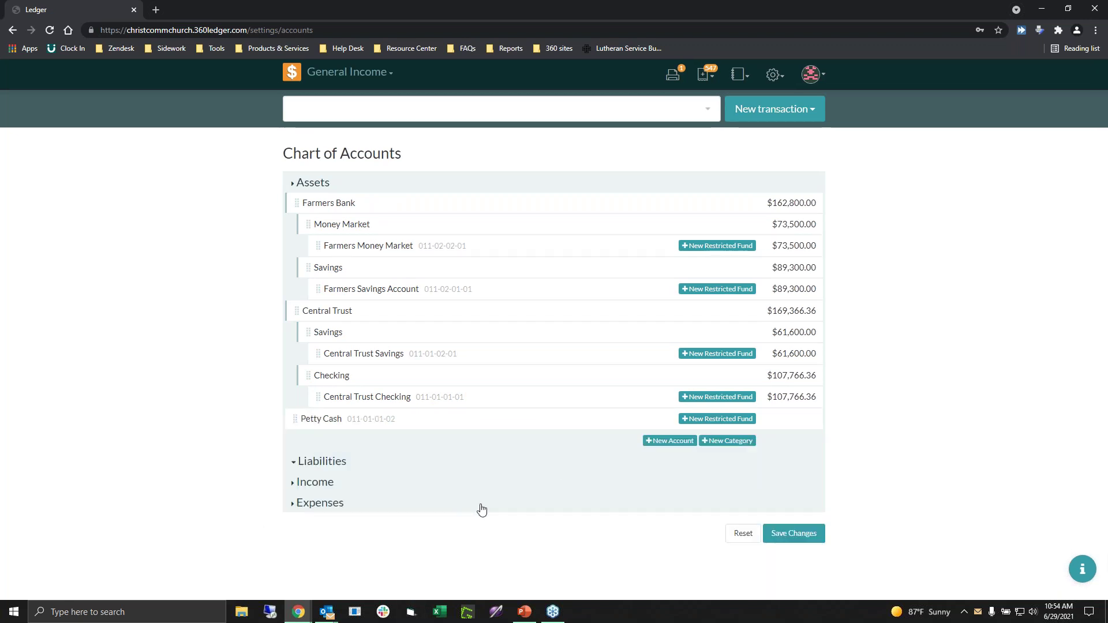
{"action": "left_click", "coordinate": [411, 425]}
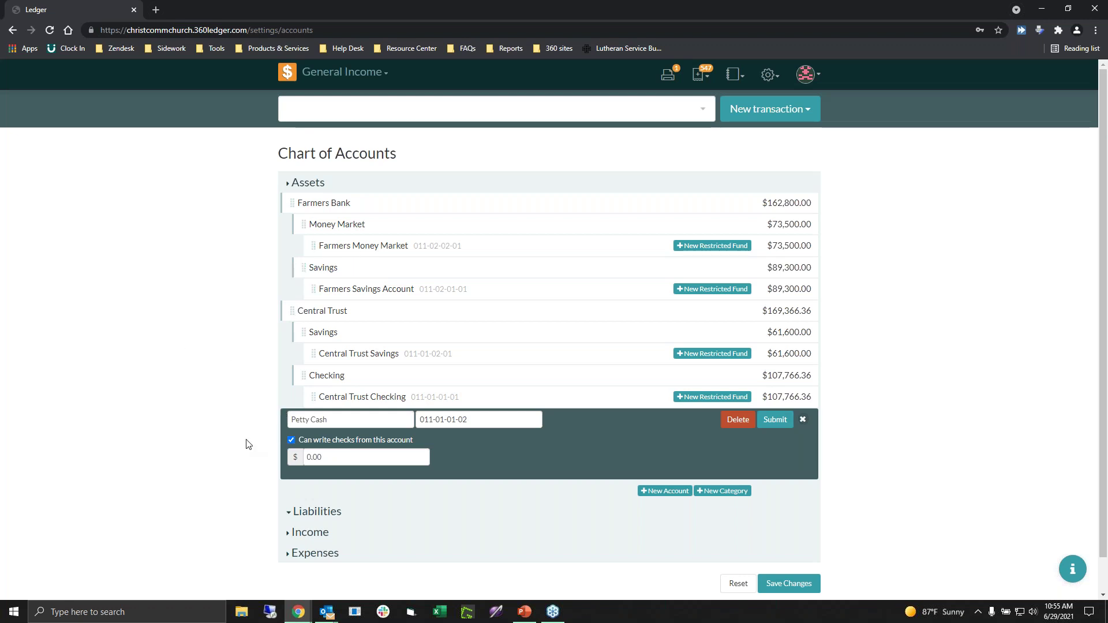
{"action": "left_click", "coordinate": [772, 424]}
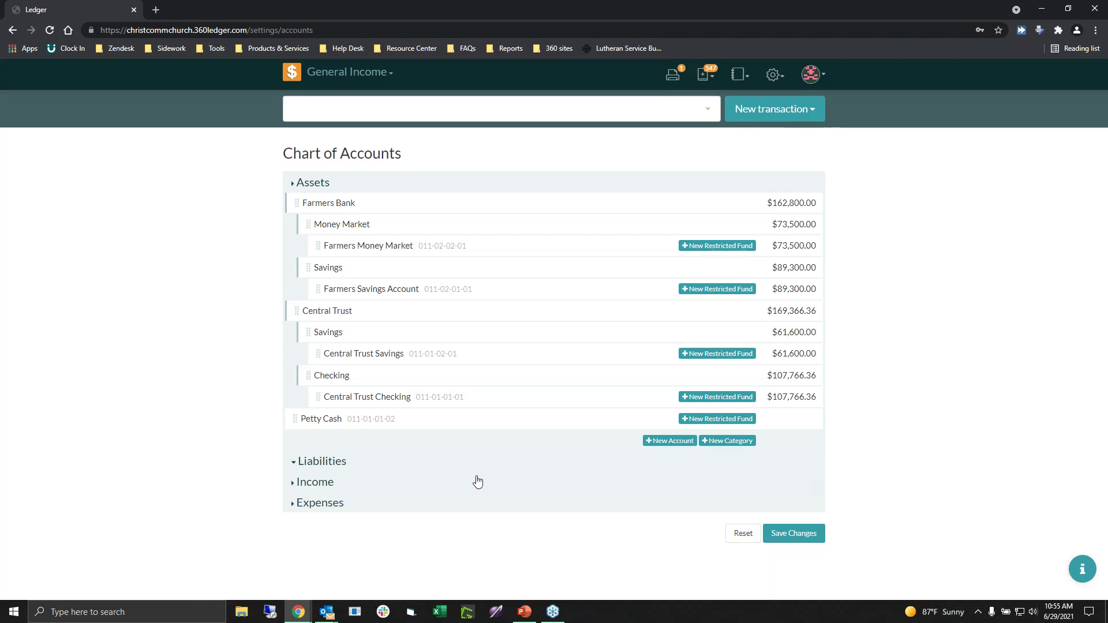
Step: Add a new asset category named Misc to the chart of accounts
{"action": "left_click", "coordinate": [726, 441]}
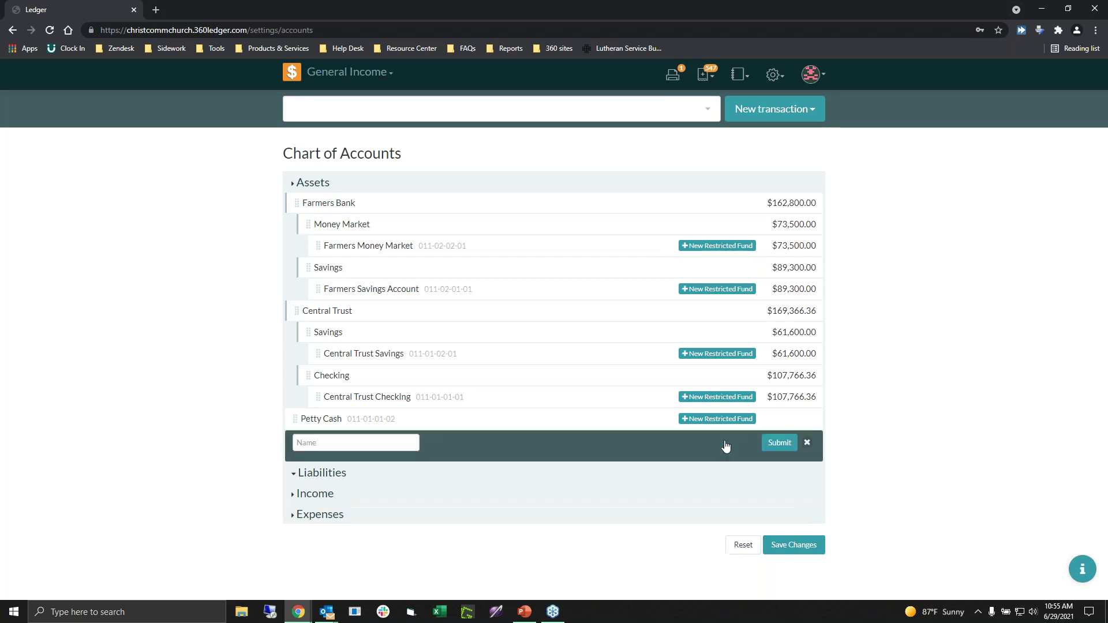
{"action": "left_click", "coordinate": [374, 448]}
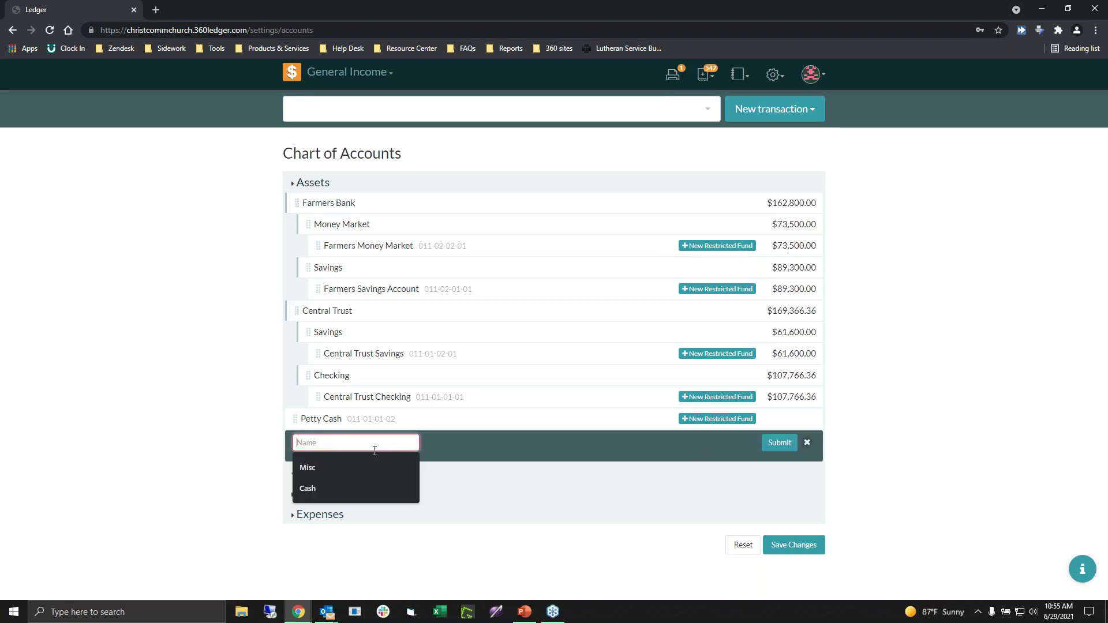
{"action": "left_click", "coordinate": [373, 461]}
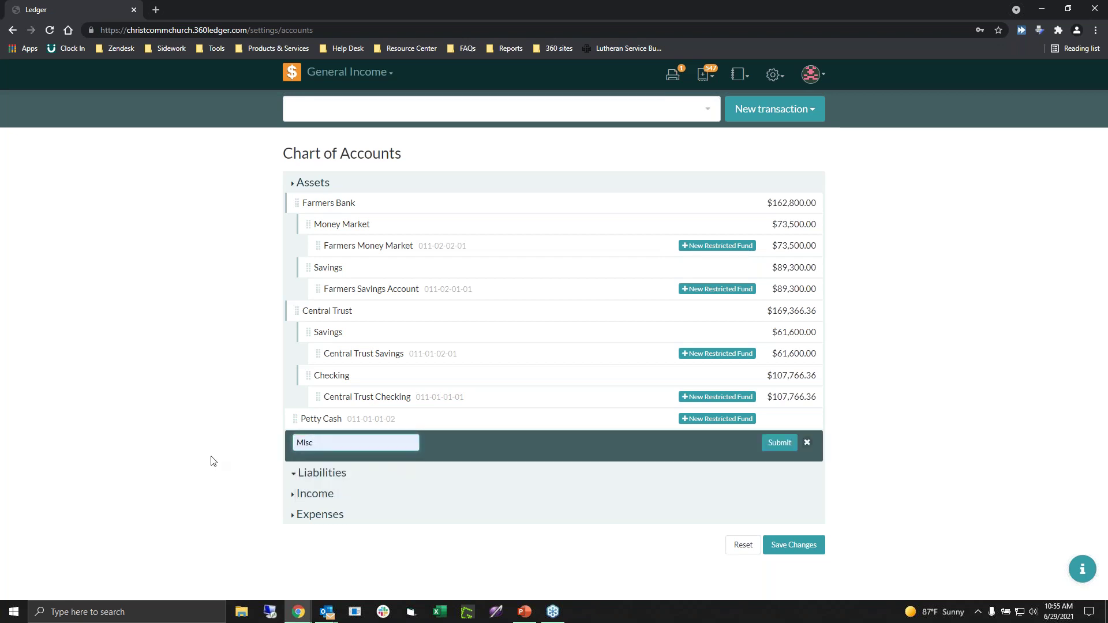
{"action": "left_click", "coordinate": [778, 443]}
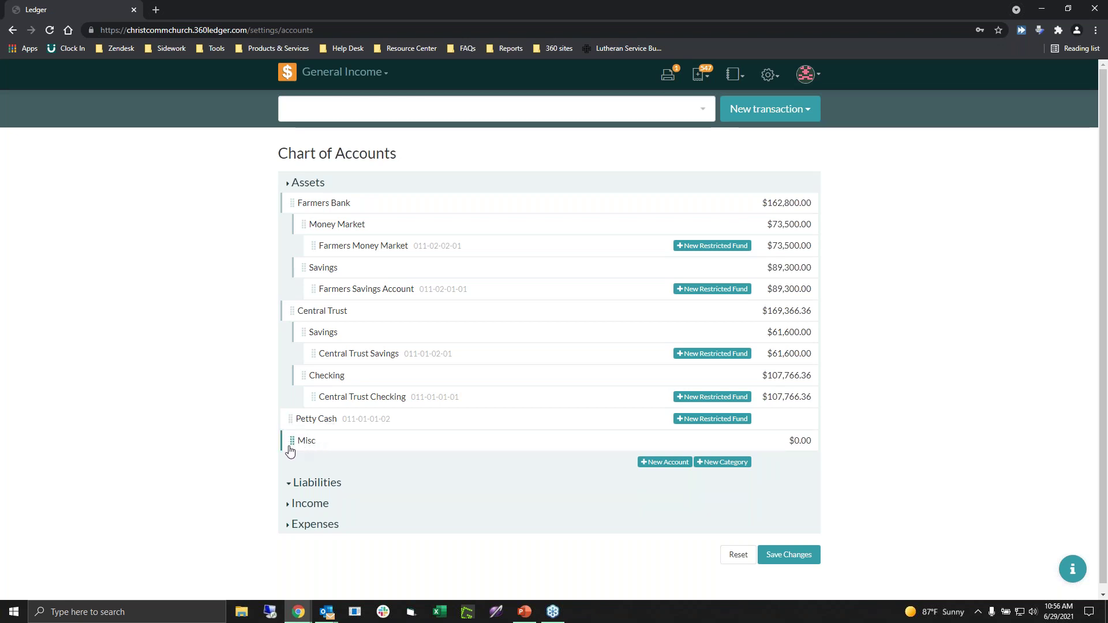
Step: Add a second asset category named Cash to the chart of accounts
{"action": "left_click", "coordinate": [716, 464]}
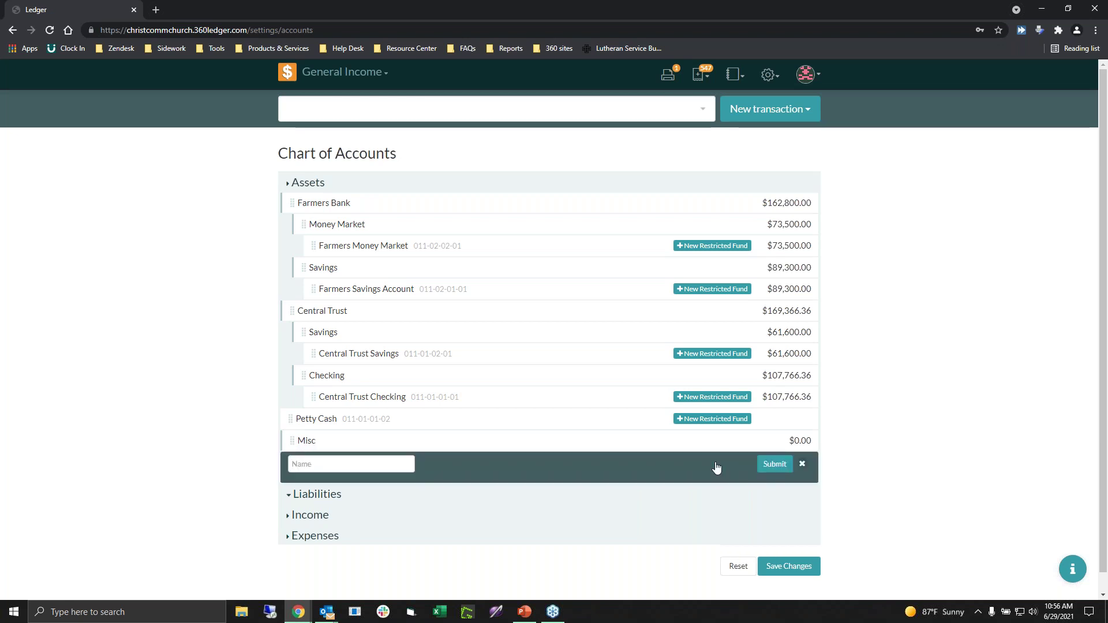
{"action": "left_click", "coordinate": [361, 464]}
{"action": "left_click", "coordinate": [341, 509]}
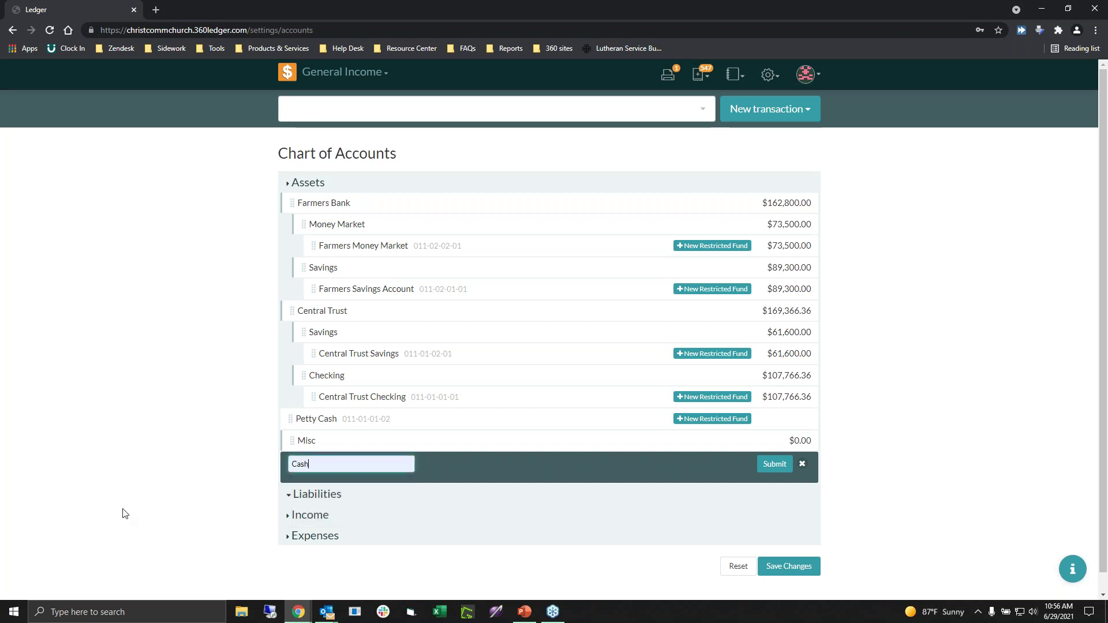
{"action": "left_click", "coordinate": [763, 468]}
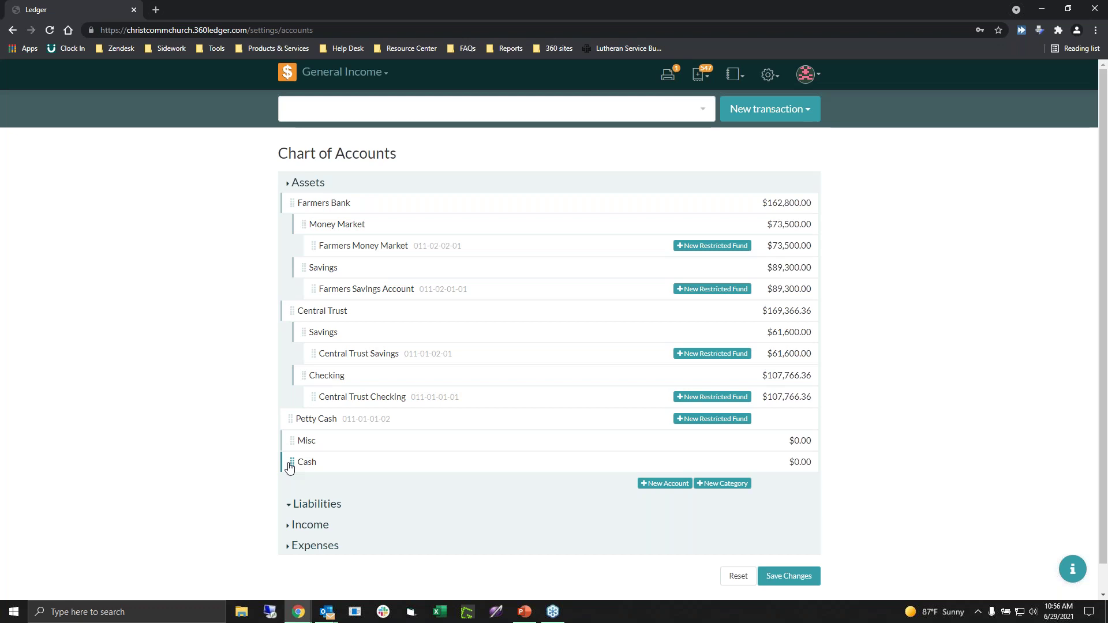
Step: Nest the Cash category under Misc and move the Petty Cash account under Cash
{"action": "left_click_drag", "start_coordinate": [289, 467], "coordinate": [290, 467]}
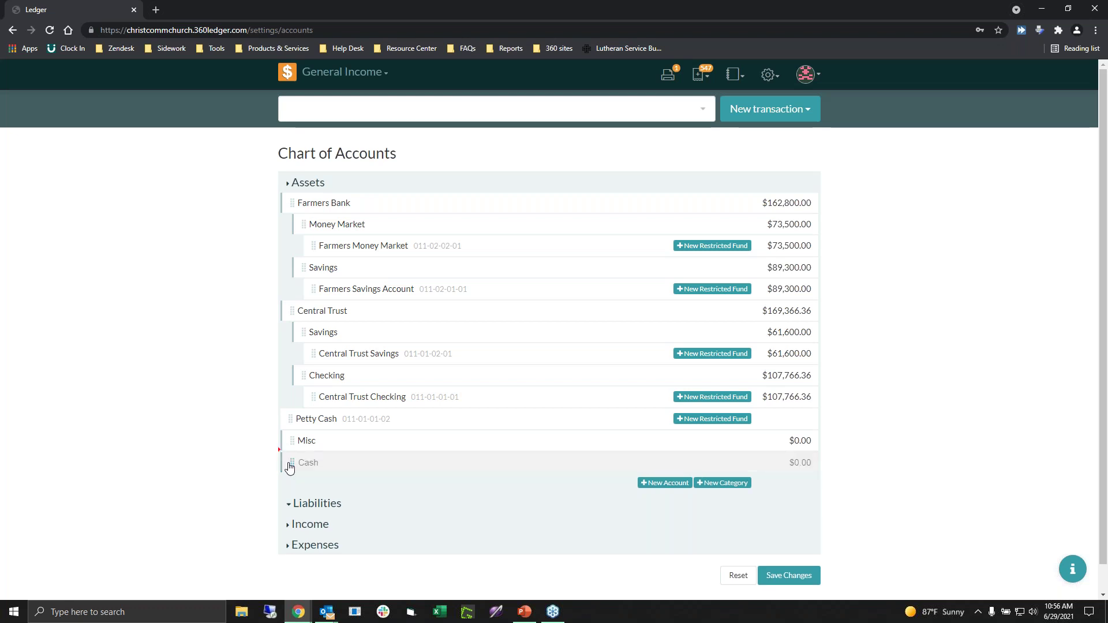
{"action": "mouse_move", "coordinate": [290, 467]}
{"action": "left_mouse_down"}
{"action": "mouse_move", "coordinate": [328, 467]}
{"action": "mouse_move", "coordinate": [301, 463]}
{"action": "left_mouse_up"}
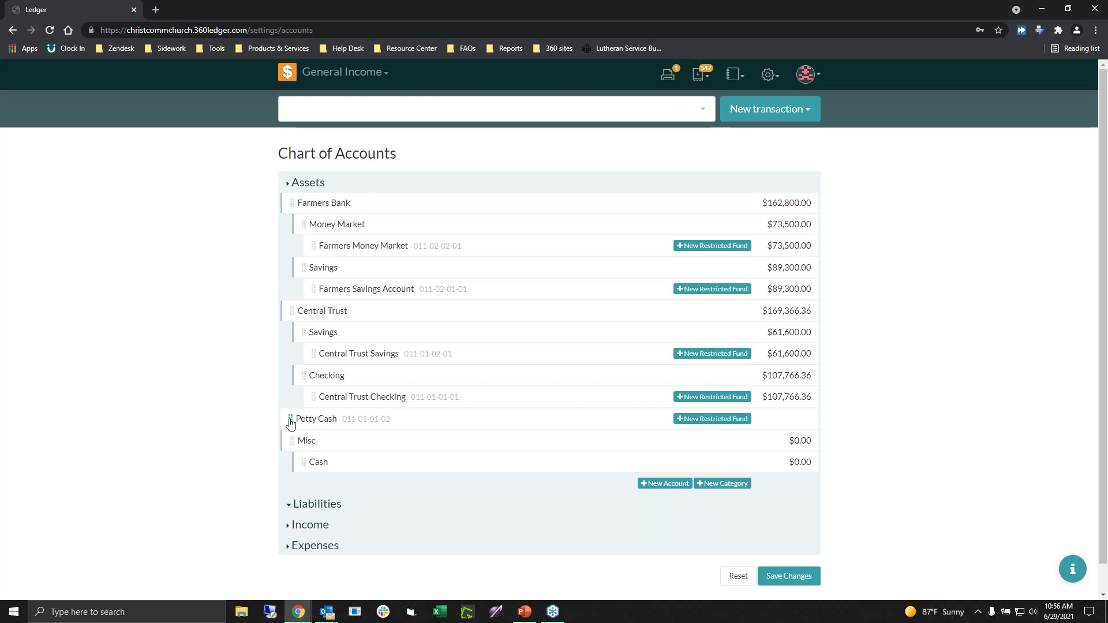
{"action": "left_click_drag", "start_coordinate": [290, 423], "coordinate": [378, 463]}
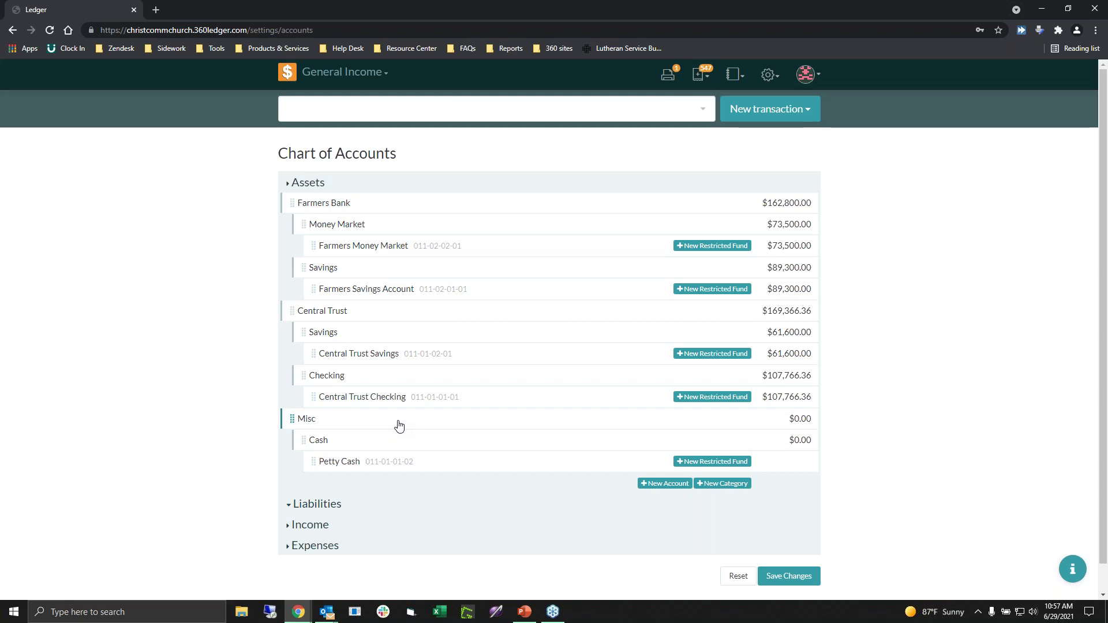
Step: Set the Petty Cash account's initial balance to 100 and submit the account
{"action": "left_click", "coordinate": [351, 462]}
{"action": "left_click", "coordinate": [359, 484]}
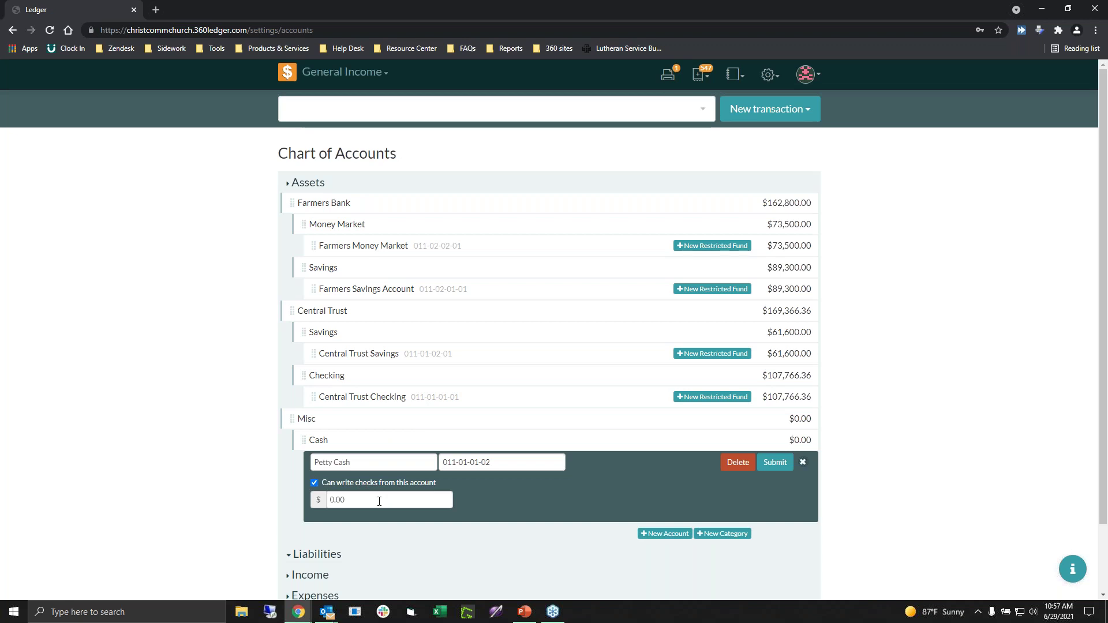
{"action": "left_click", "coordinate": [379, 501]}
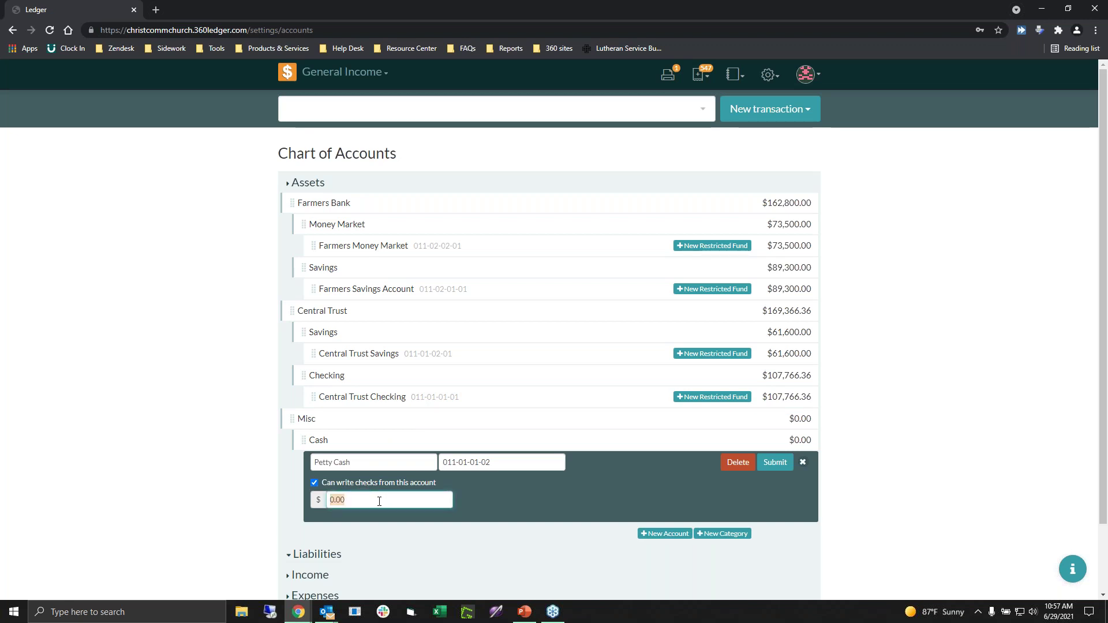
{"action": "type", "text": "100"}
{"action": "left_click", "coordinate": [763, 471]}
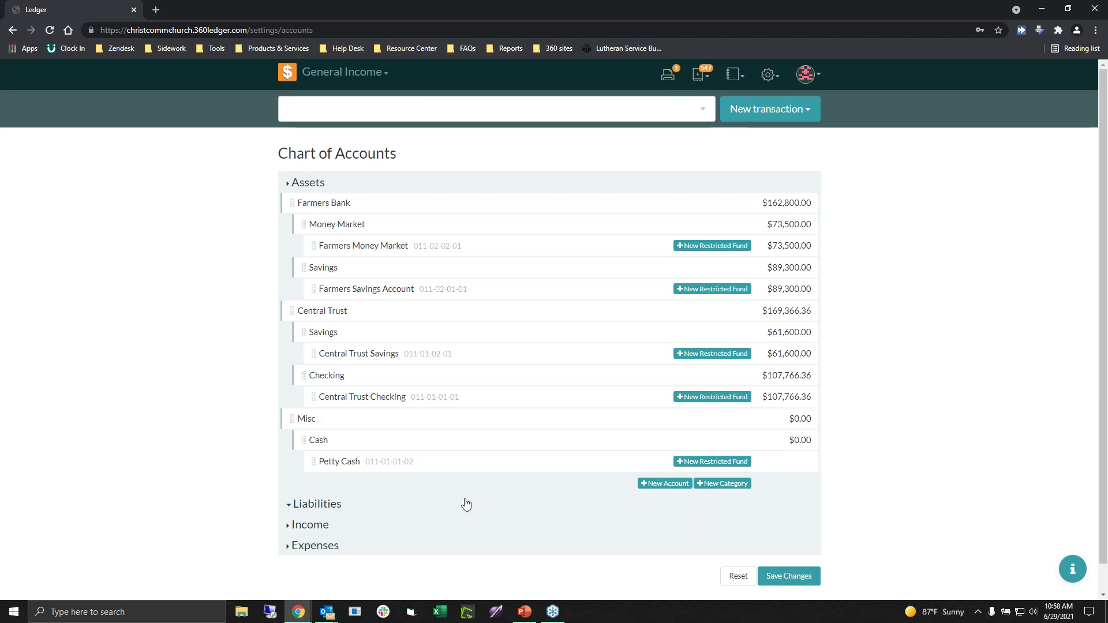
{"action": "left_click", "coordinate": [290, 532]}
{"action": "left_click", "coordinate": [289, 545]}
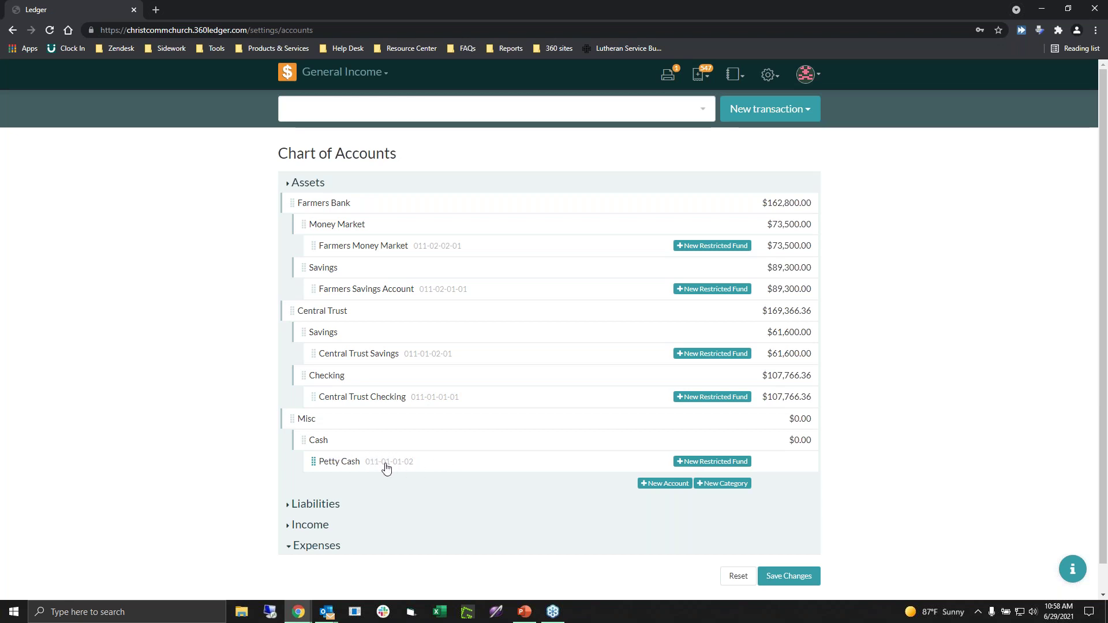
Step: Add a new restricted fund named Pizza under the Petty Cash account, leaving its account number blank
{"action": "left_click_drag", "start_coordinate": [700, 469], "coordinate": [701, 469]}
{"action": "left_click", "coordinate": [701, 469]}
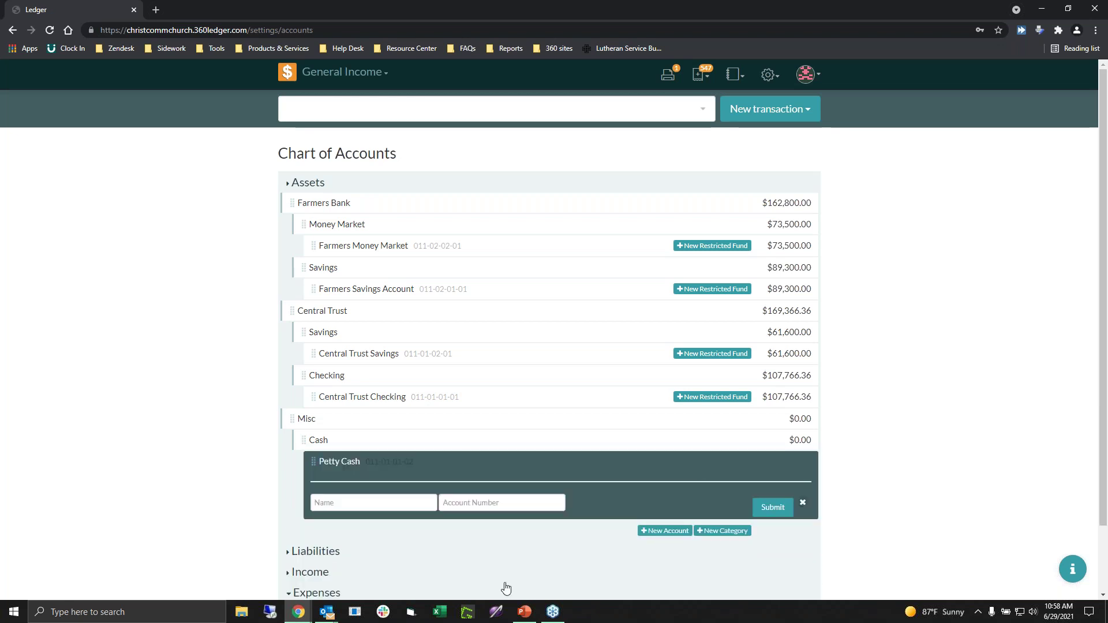
{"action": "left_click", "coordinate": [367, 502]}
{"action": "type", "text": "Pizza"}
{"action": "left_click", "coordinate": [510, 497]}
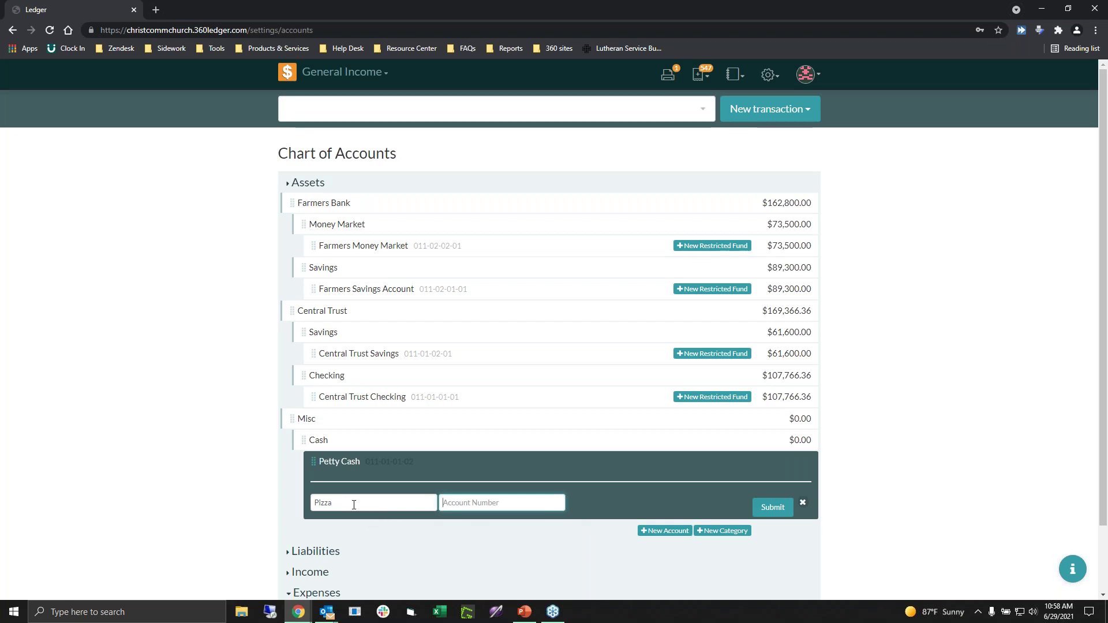
{"action": "left_click", "coordinate": [772, 508]}
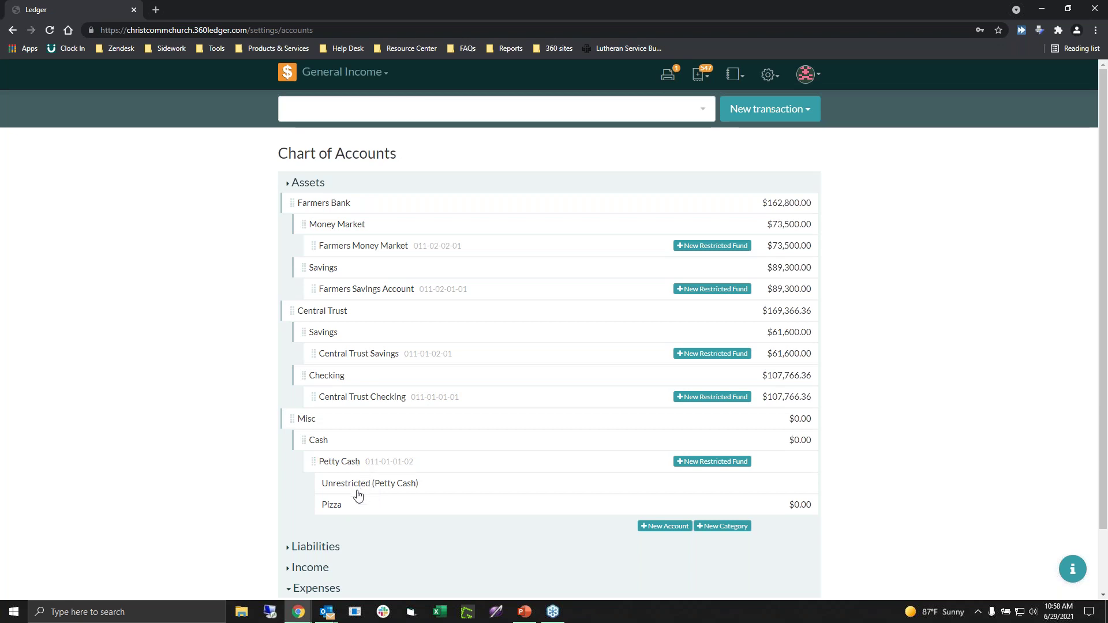
Step: Review the details of the Pizza fund and the Farmers Savings Account without changing them
{"action": "left_click", "coordinate": [345, 509]}
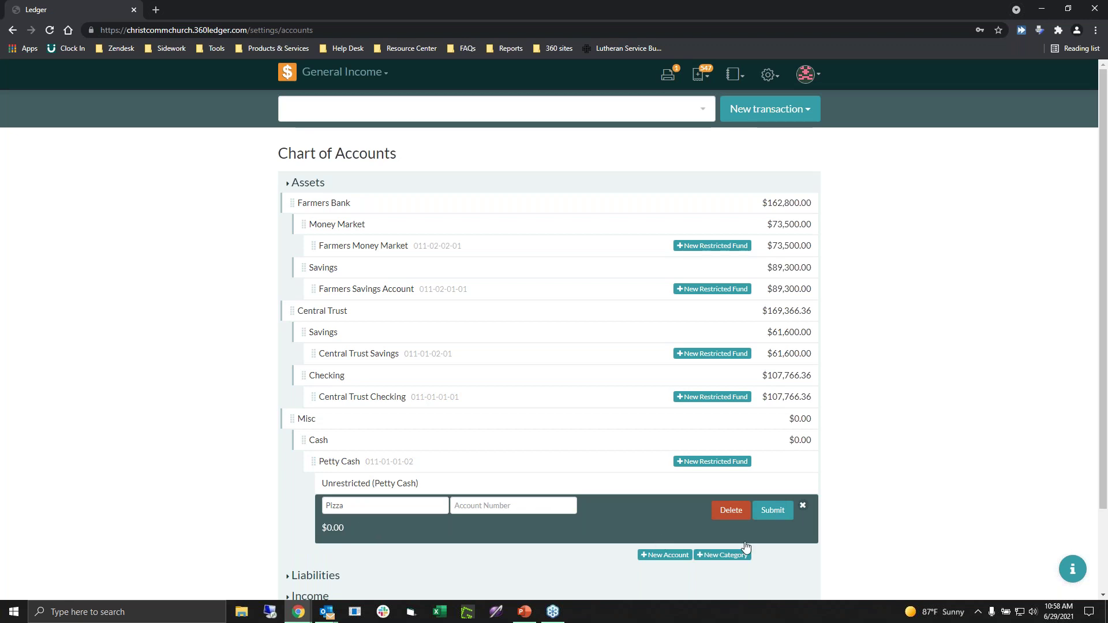
{"action": "left_click", "coordinate": [772, 511]}
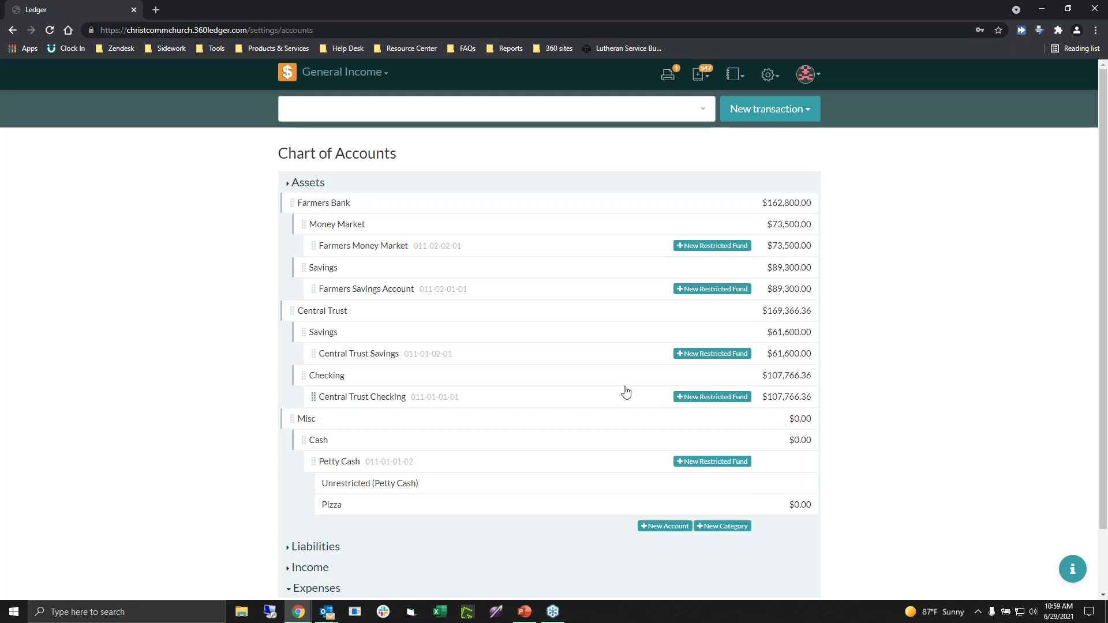
{"action": "left_click", "coordinate": [567, 294]}
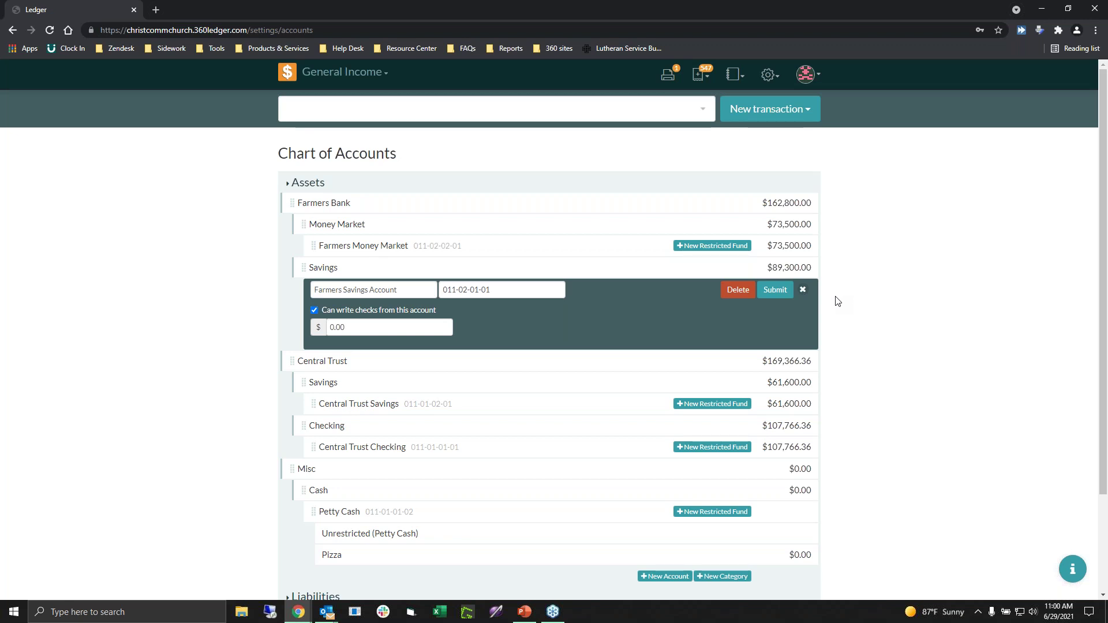
{"action": "left_click", "coordinate": [802, 291]}
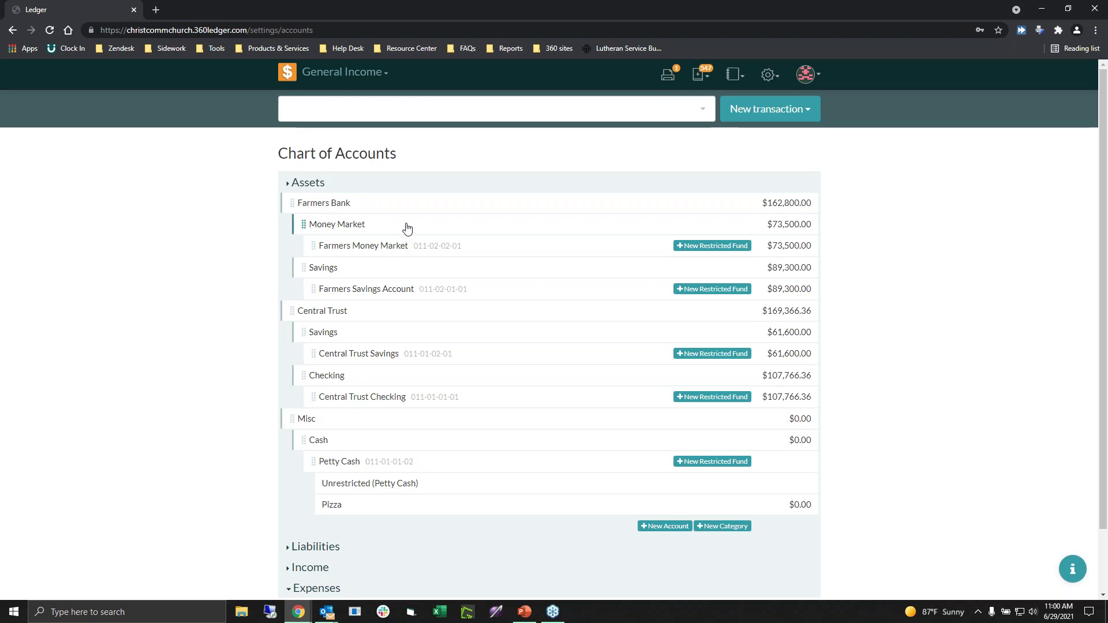
{"action": "left_click", "coordinate": [290, 184]}
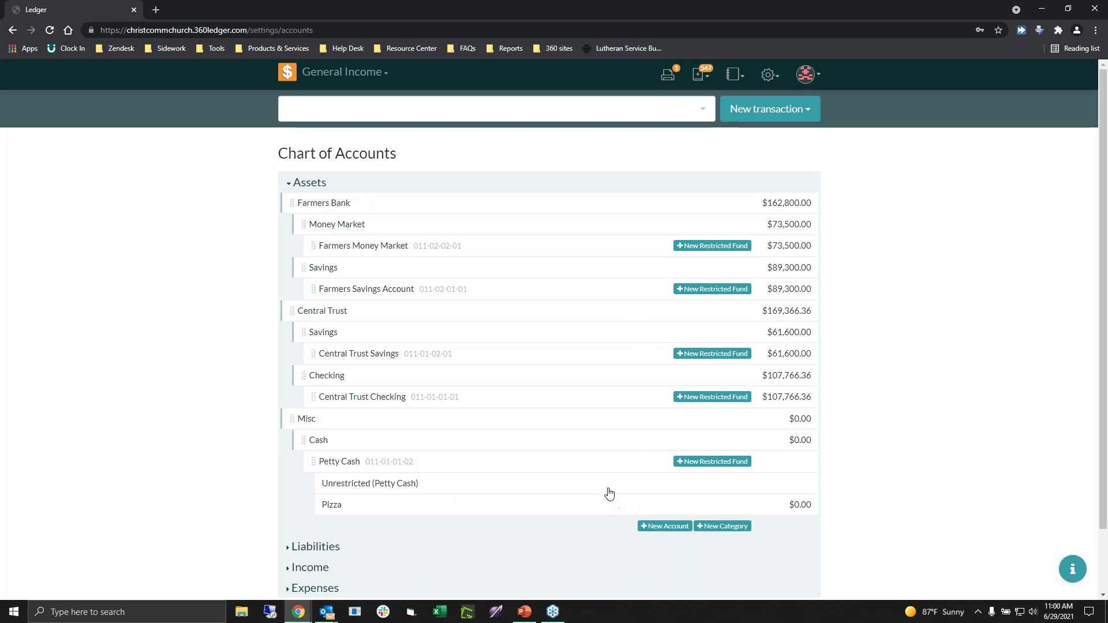
Step: Save and confirm the chart of accounts changes, and go to the Budgets page
{"action": "scroll", "coordinate": [609, 492], "scroll_direction": "down", "scroll_amount": 2}
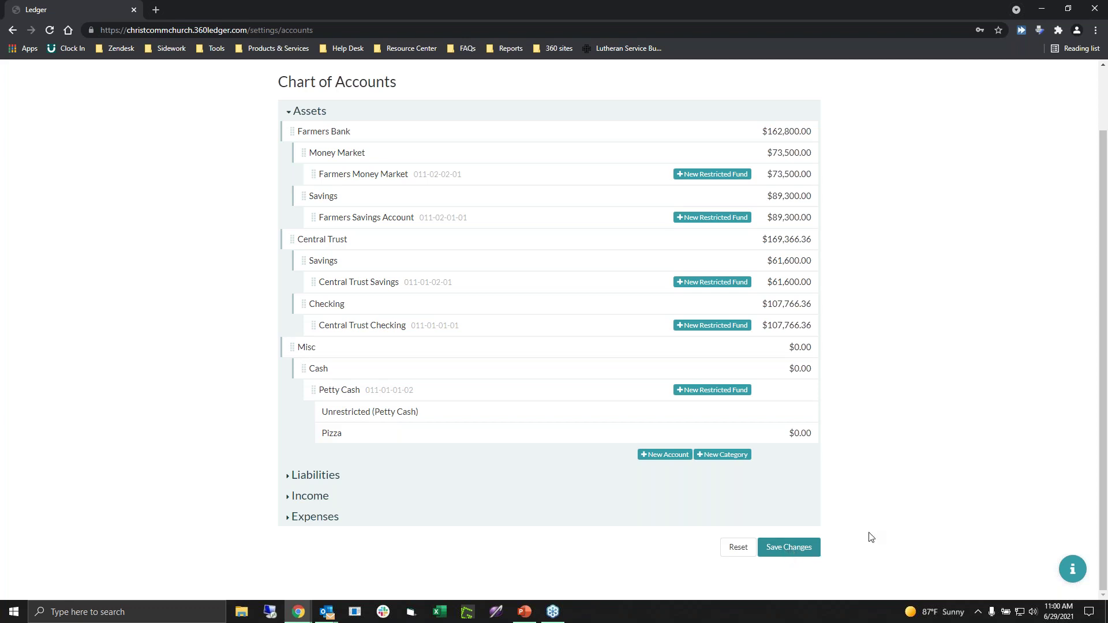
{"action": "left_click", "coordinate": [810, 555]}
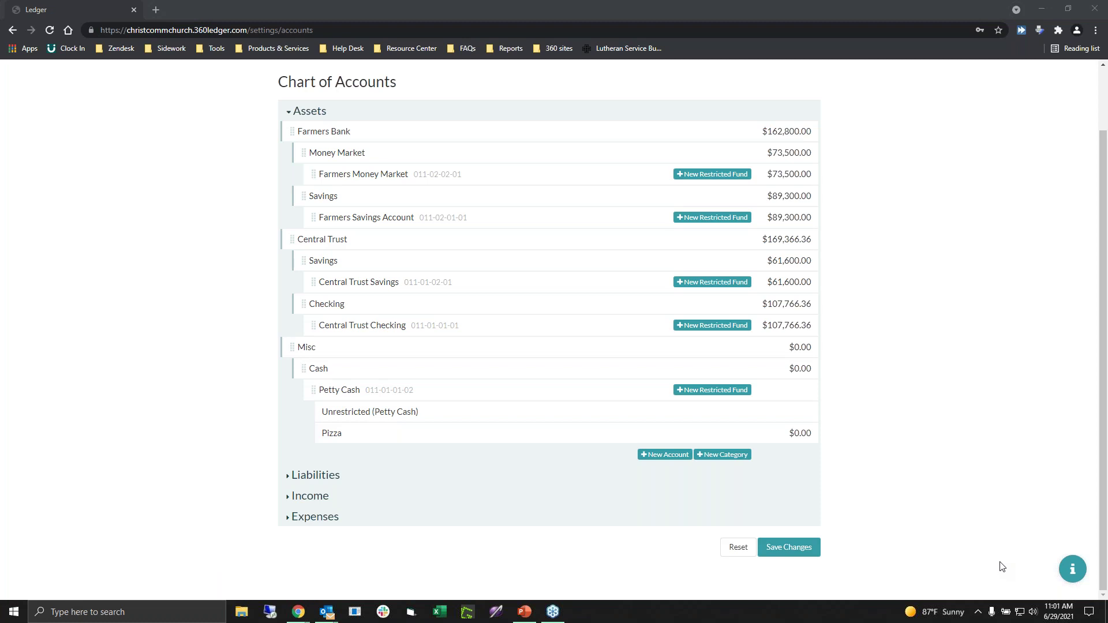
{"action": "scroll", "coordinate": [959, 502], "scroll_direction": "up", "scroll_amount": 2}
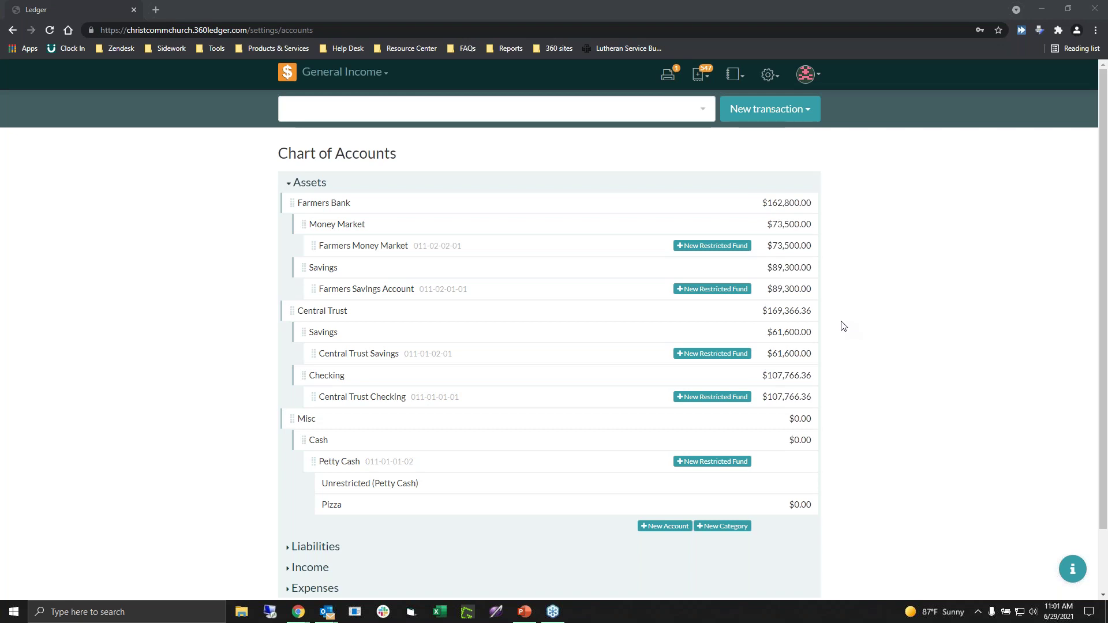
{"action": "left_click", "coordinate": [768, 81]}
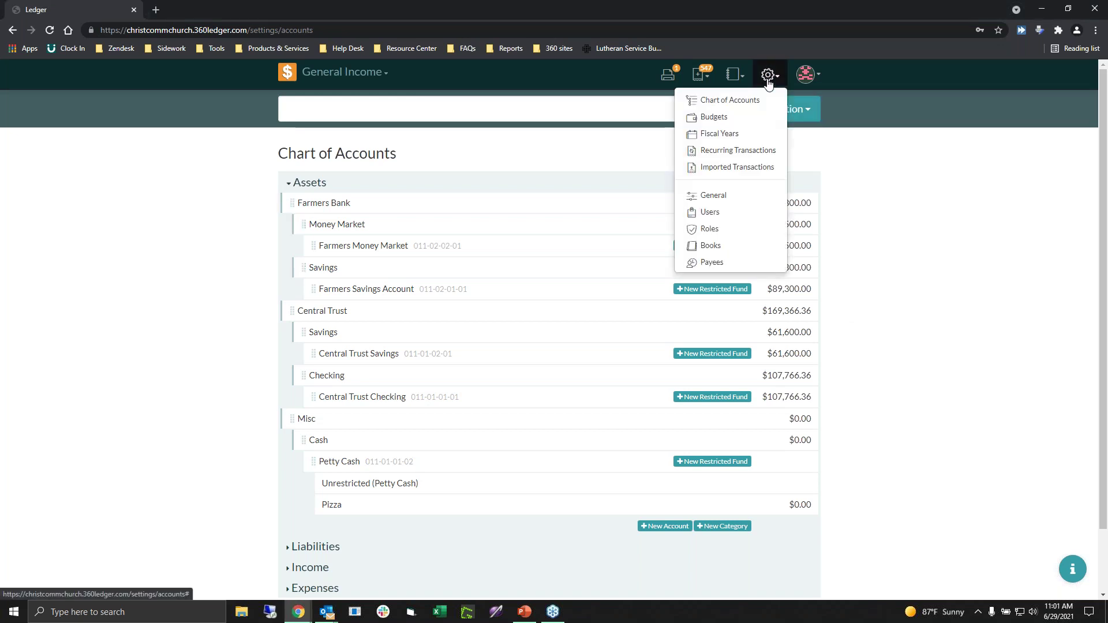
{"action": "left_click", "coordinate": [728, 121]}
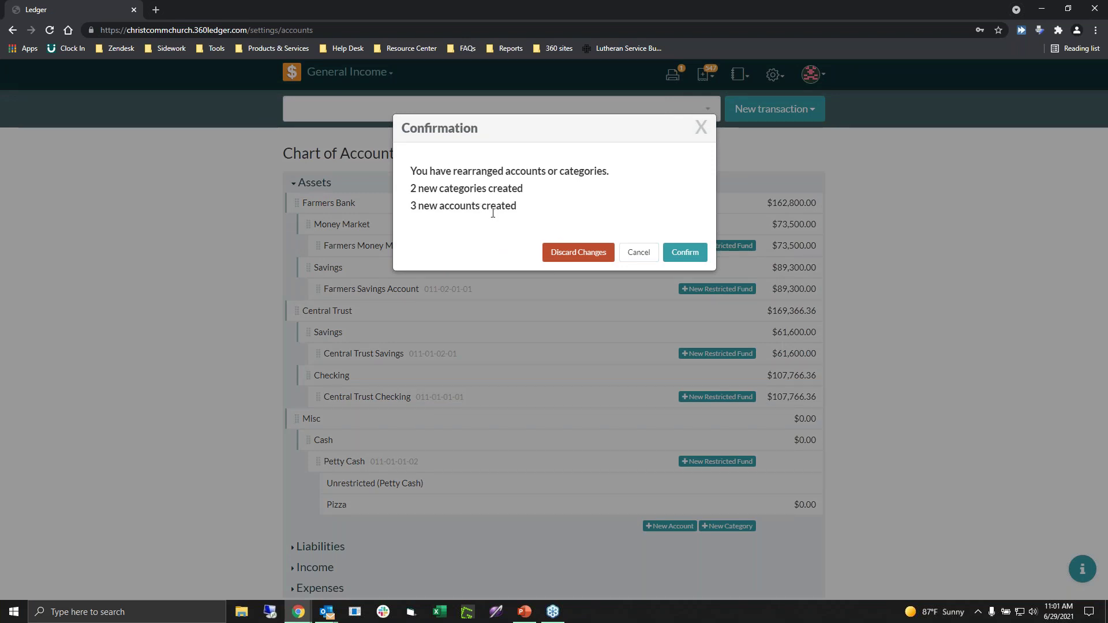
{"action": "left_click", "coordinate": [685, 252]}
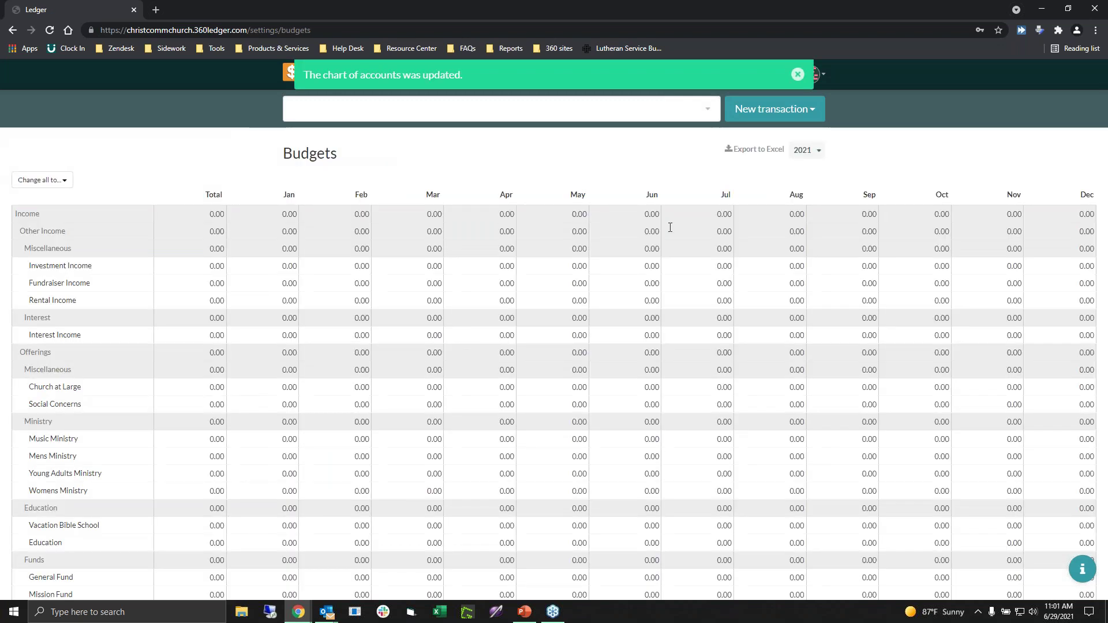
{"action": "left_click", "coordinate": [798, 75]}
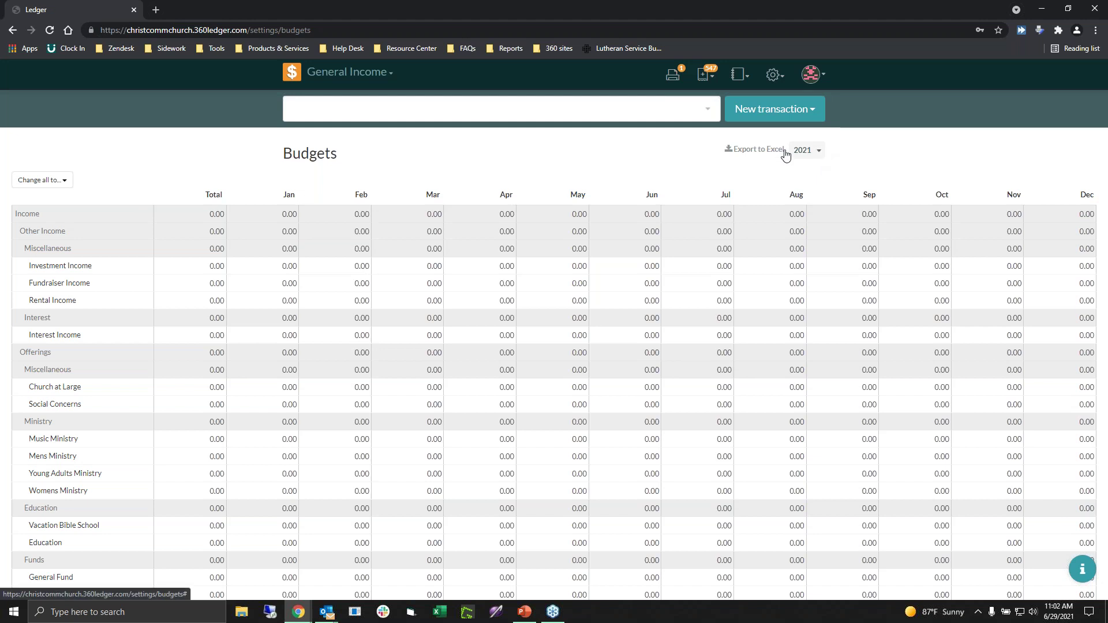
Step: Reload the budgets, switch to the 2022 budget, and view the options for changing all amounts without applying one
{"action": "left_click", "coordinate": [51, 30]}
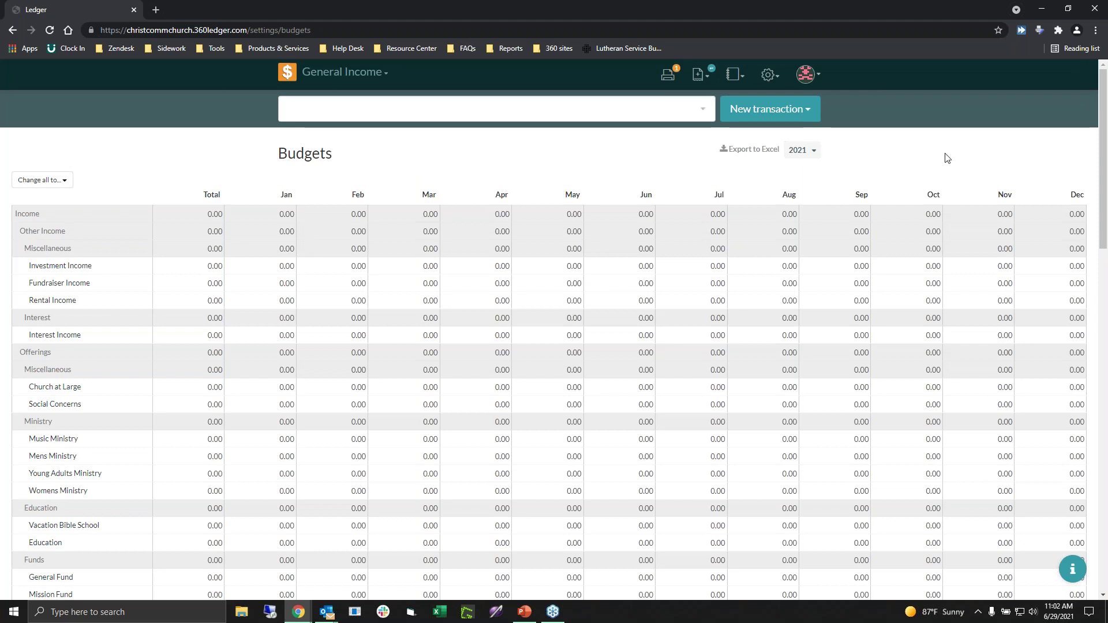
{"action": "left_click", "coordinate": [812, 152]}
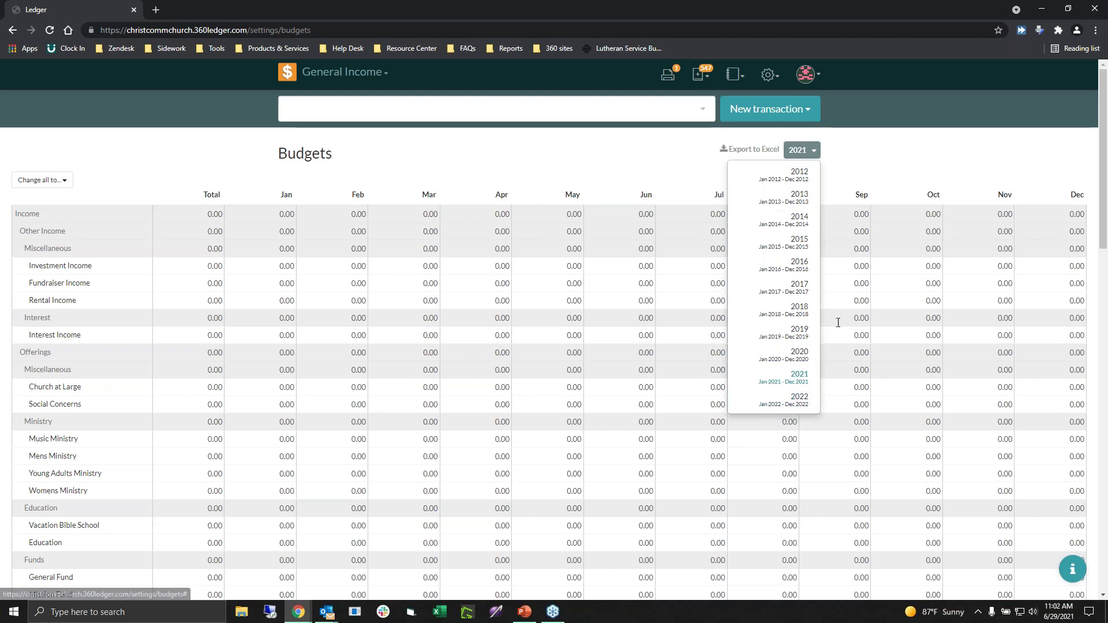
{"action": "left_click", "coordinate": [790, 399]}
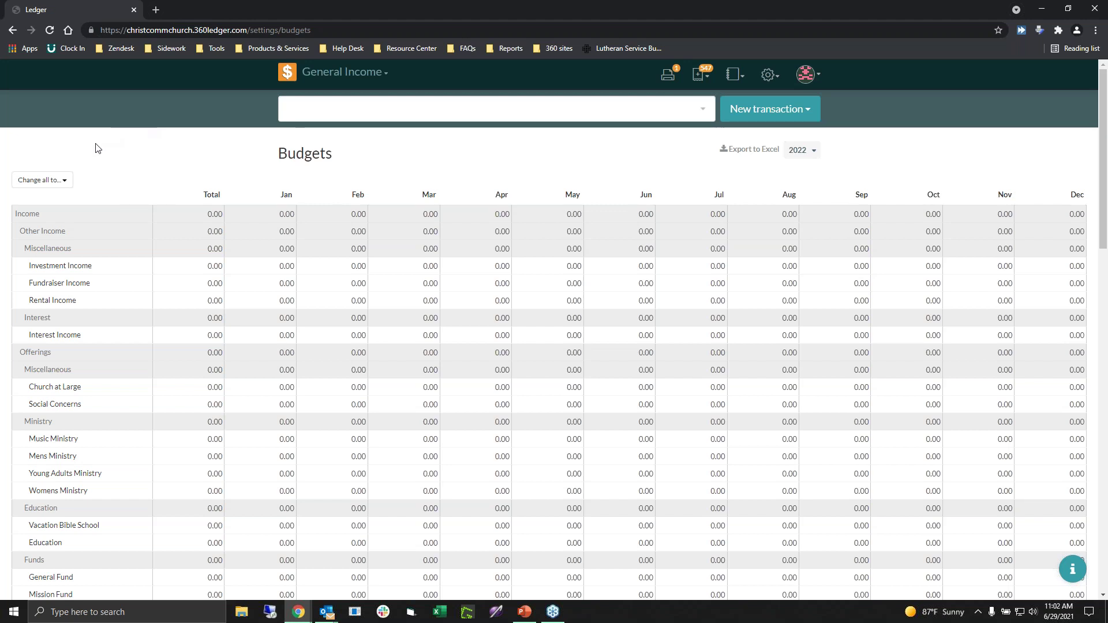
{"action": "left_click", "coordinate": [65, 182]}
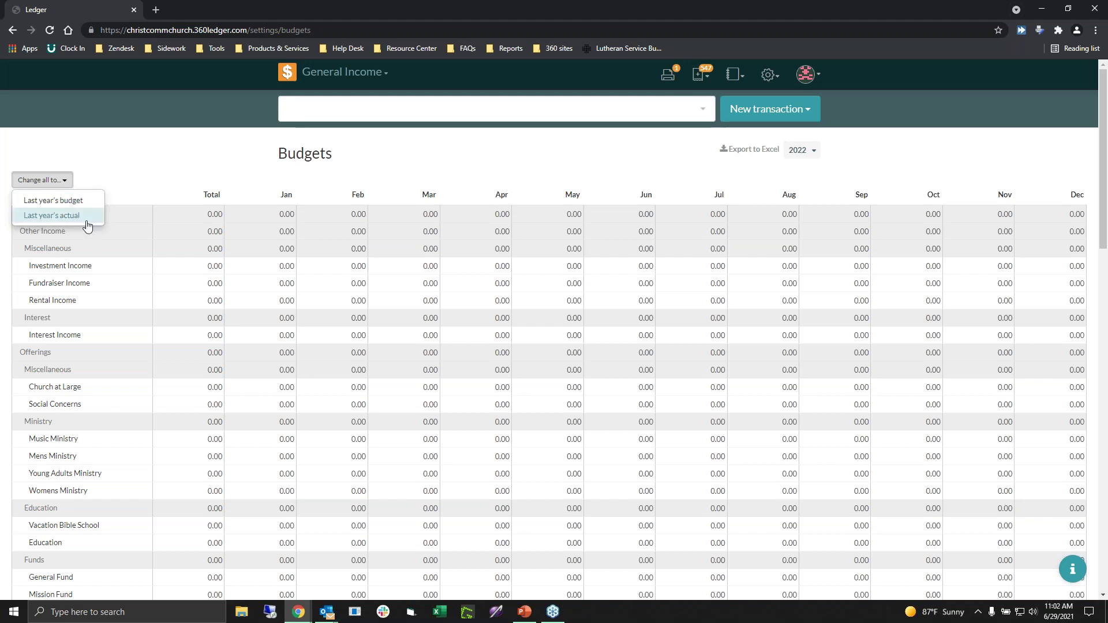
{"action": "left_click", "coordinate": [186, 167]}
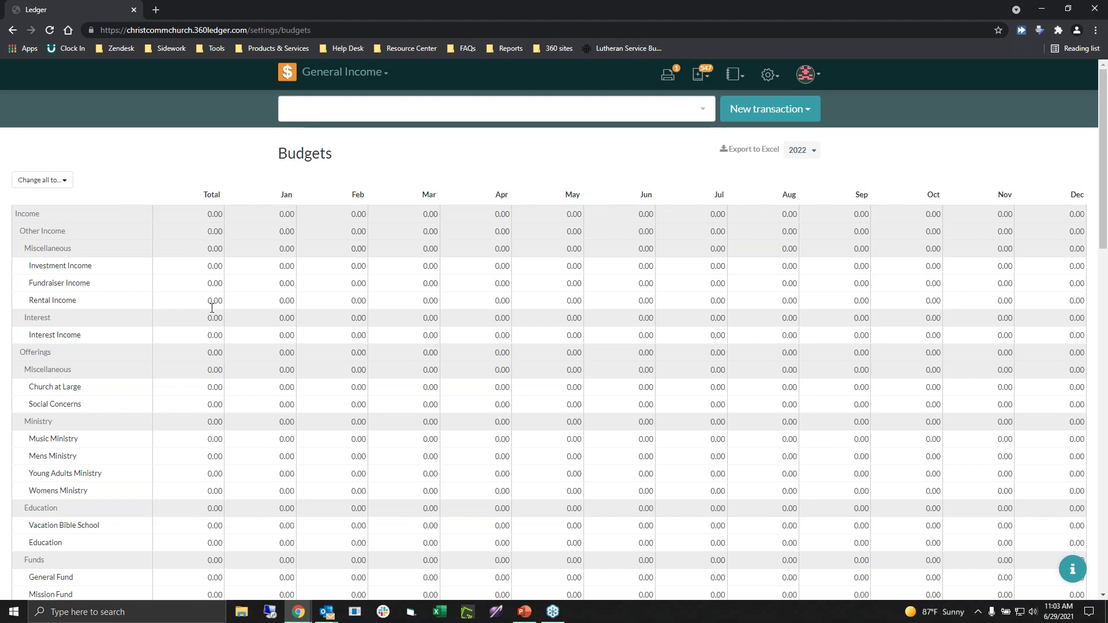
Step: Set the 2022 budget total for Investment Income to 1200
{"action": "left_click", "coordinate": [190, 268]}
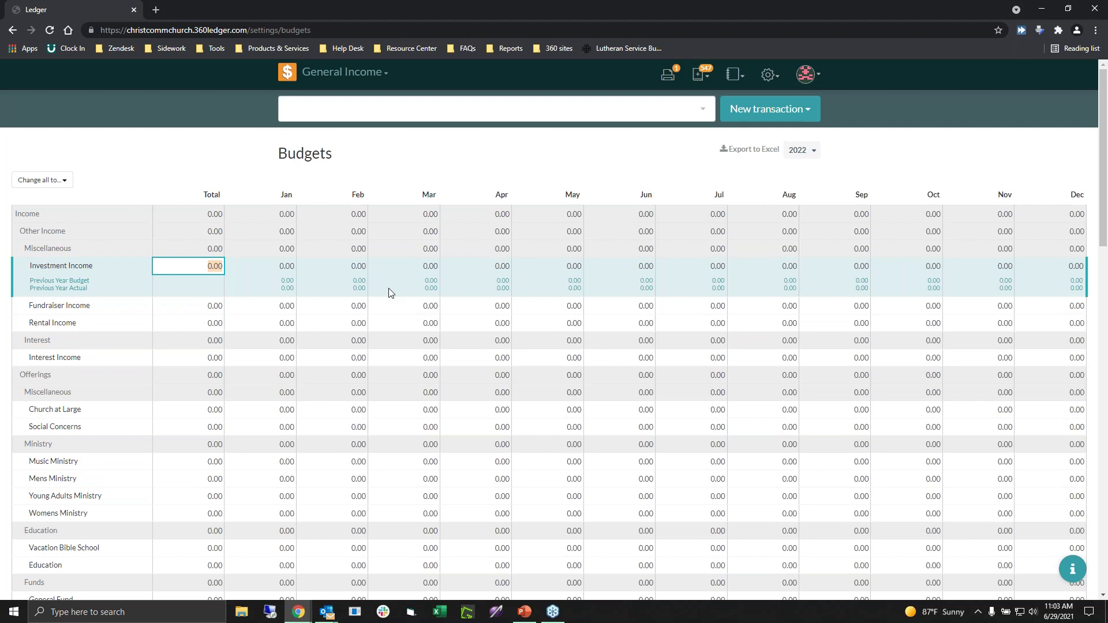
{"action": "type", "text": "1200"}
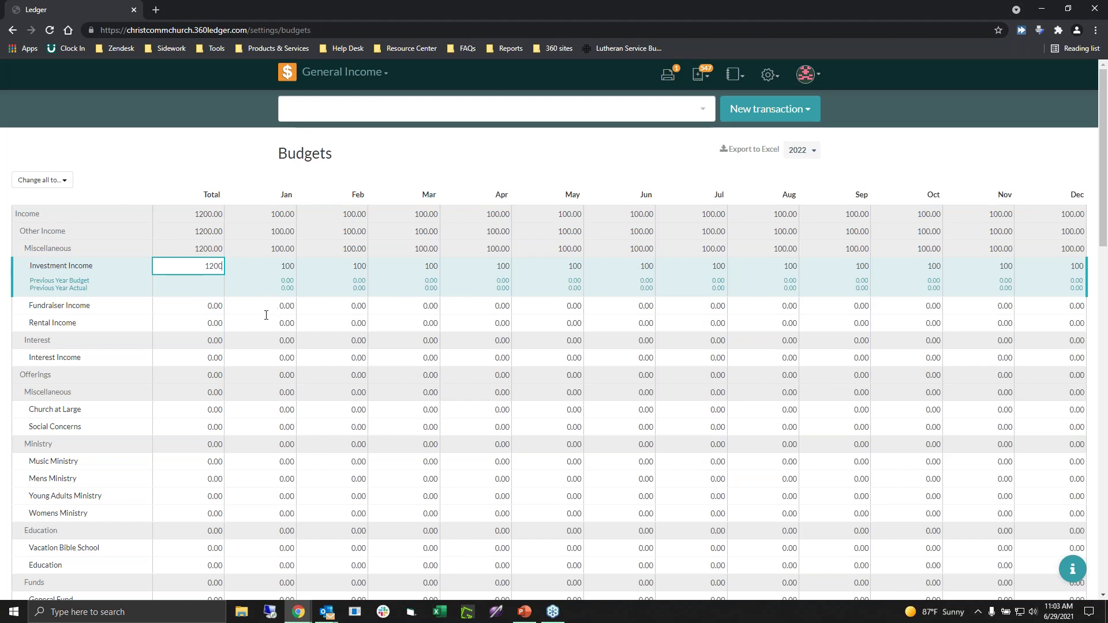
{"action": "left_click", "coordinate": [420, 176]}
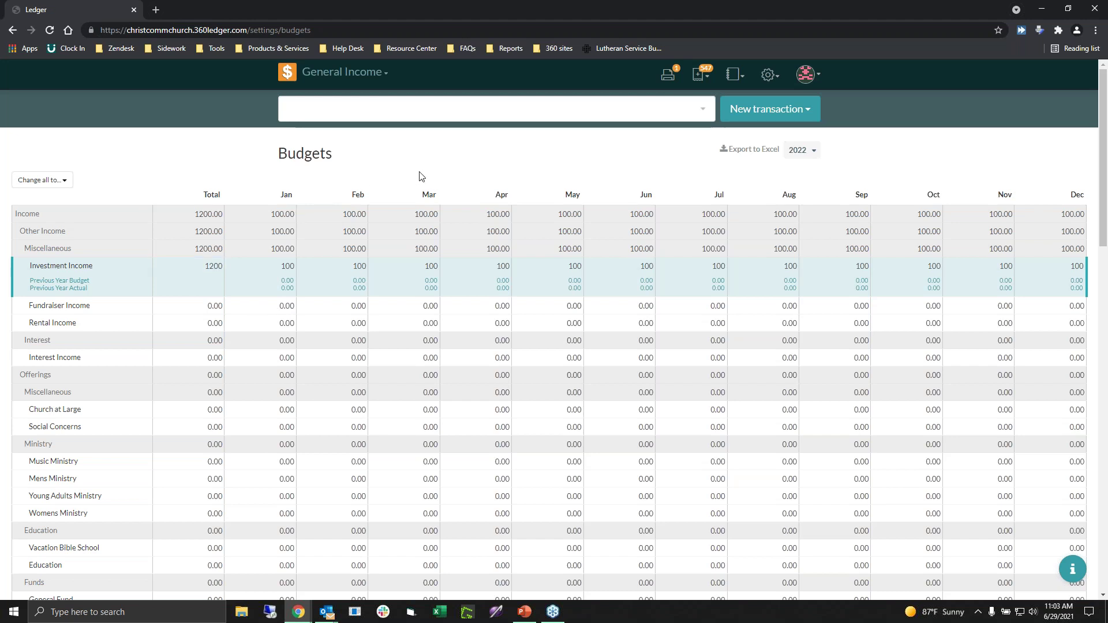
Step: Budget Fundraiser Income at 123 for January and 120 for February
{"action": "left_click", "coordinate": [272, 304]}
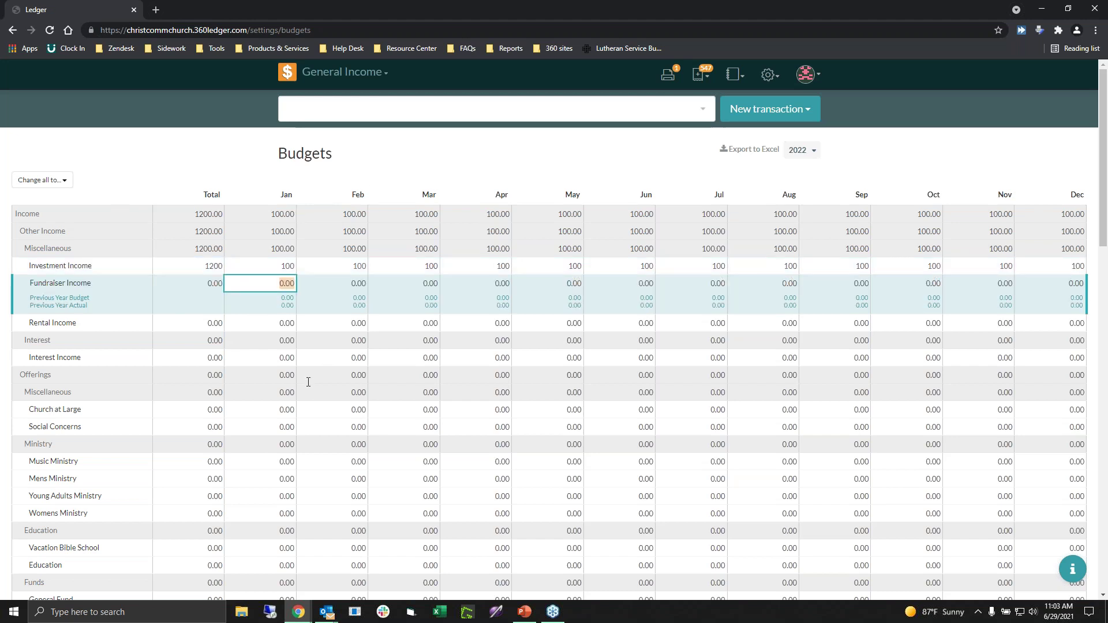
{"action": "type", "text": "123"}
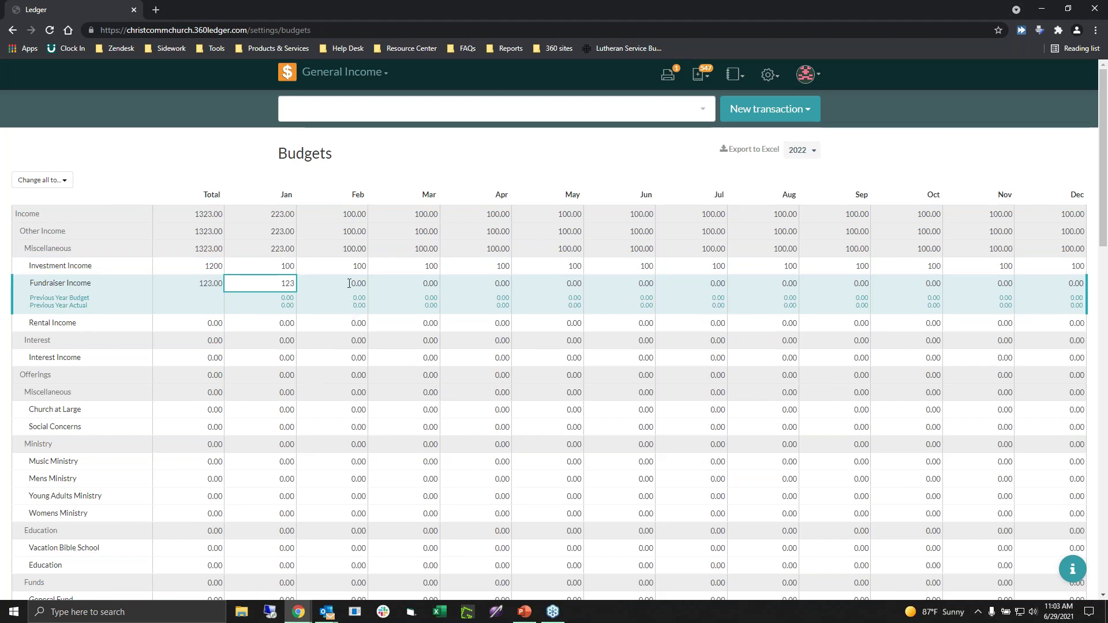
{"action": "left_click_drag", "start_coordinate": [348, 285], "coordinate": [364, 283]}
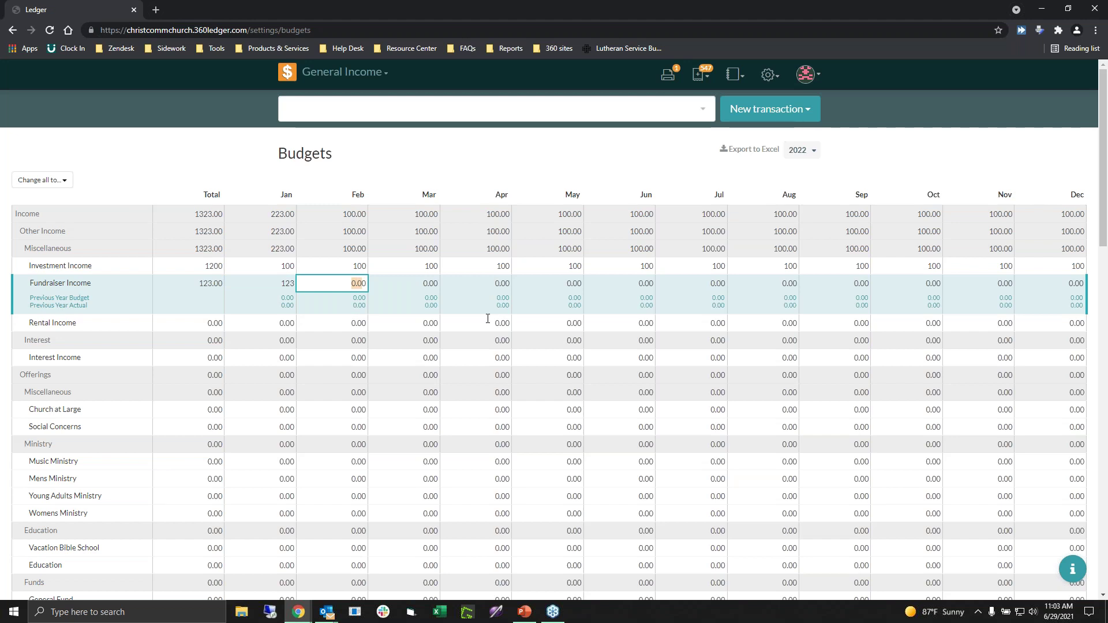
{"action": "type", "text": "120"}
{"action": "left_click", "coordinate": [463, 329]}
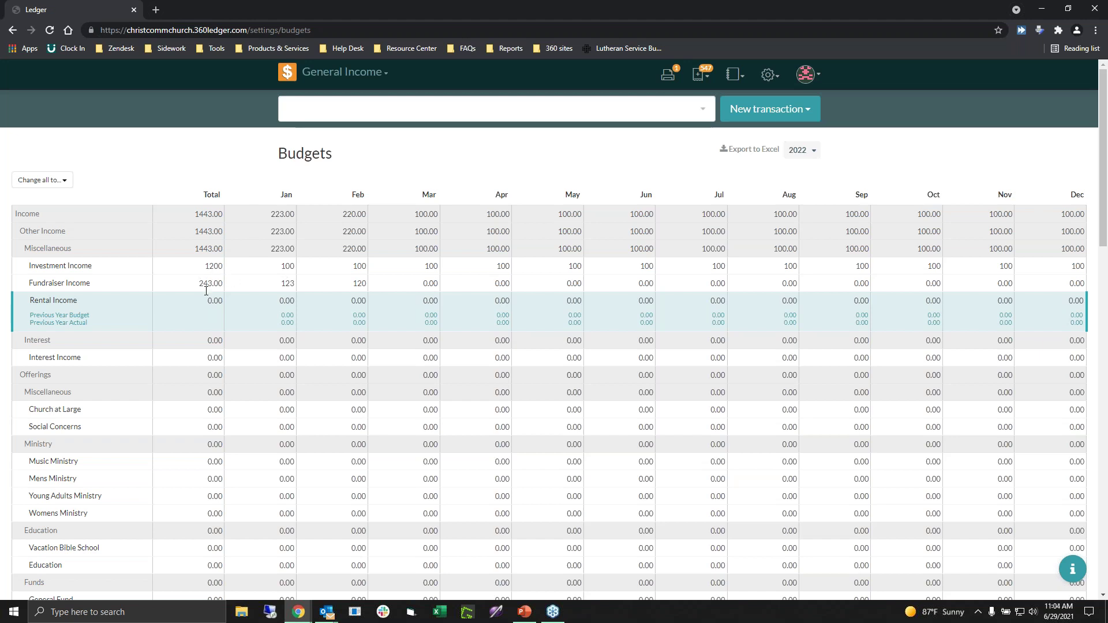
Step: Examine the January amounts for Fundraiser Income, the Other Income category and Rental Income without editing them
{"action": "left_click", "coordinate": [291, 283]}
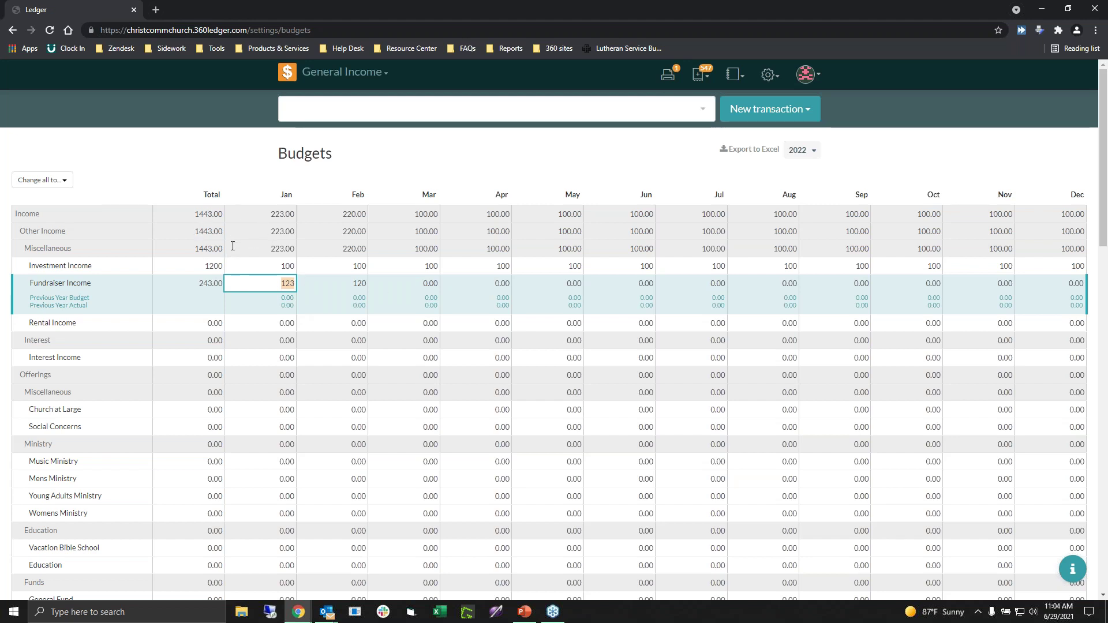
{"action": "left_click", "coordinate": [262, 231]}
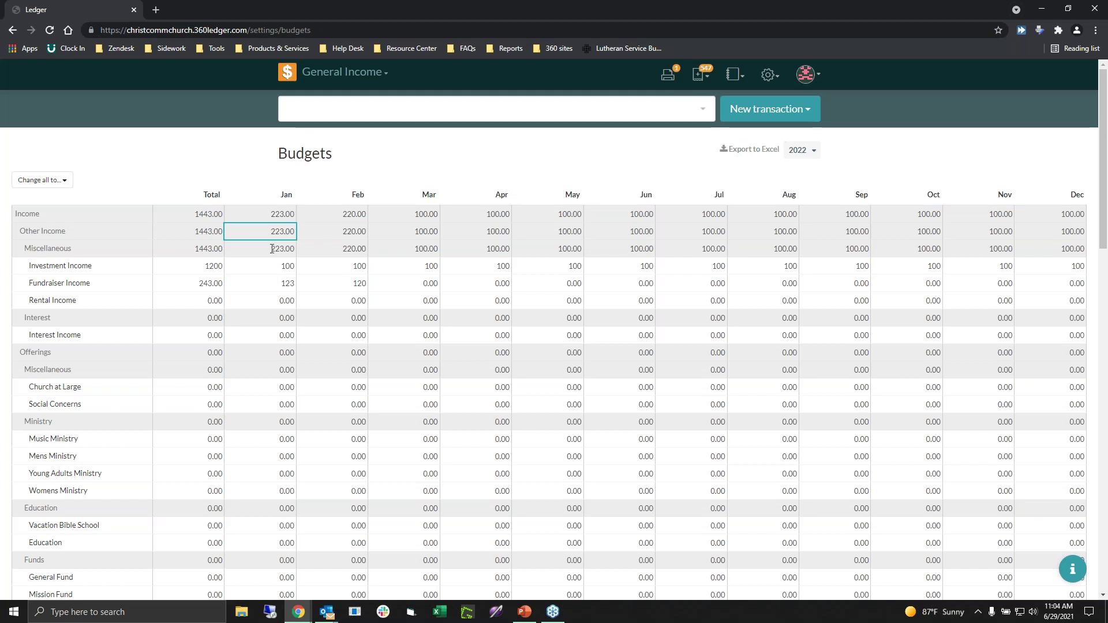
{"action": "left_click", "coordinate": [273, 300]}
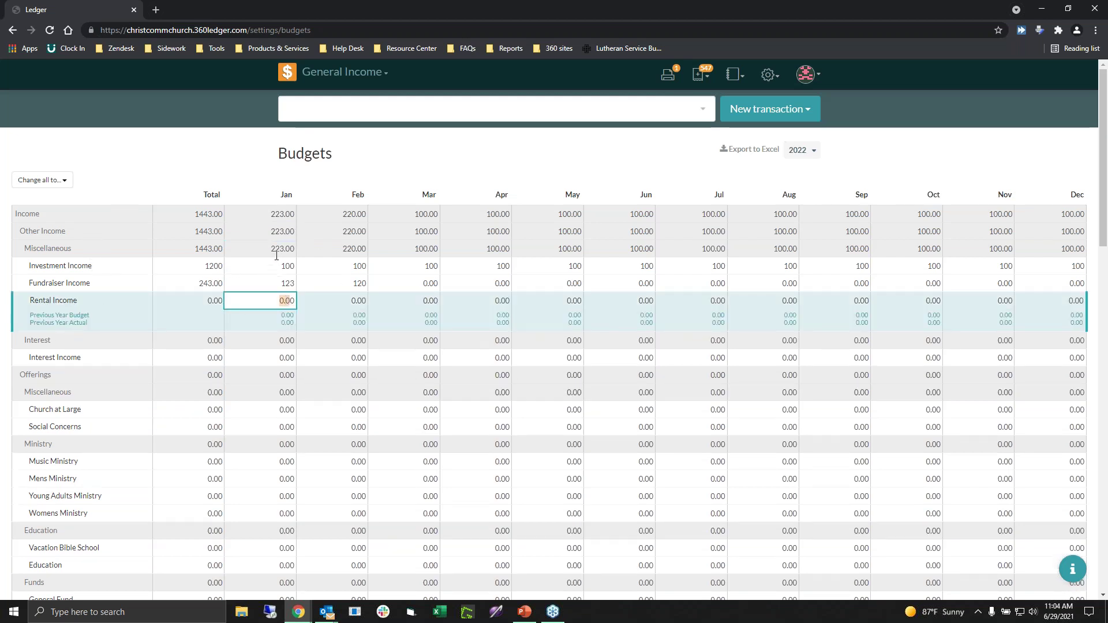
{"action": "left_click", "coordinate": [372, 308]}
{"action": "left_click", "coordinate": [488, 161]}
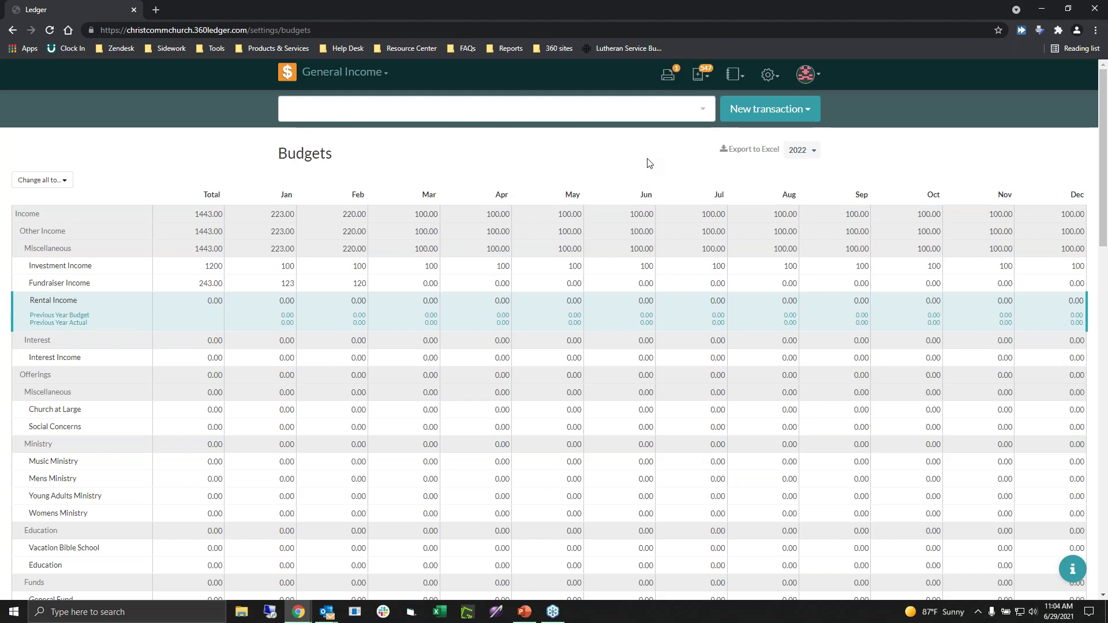
Step: Export the 2022 budget to Excel, then open budgets (5).xlsx for editing in a maximized window
{"action": "left_click", "coordinate": [754, 151]}
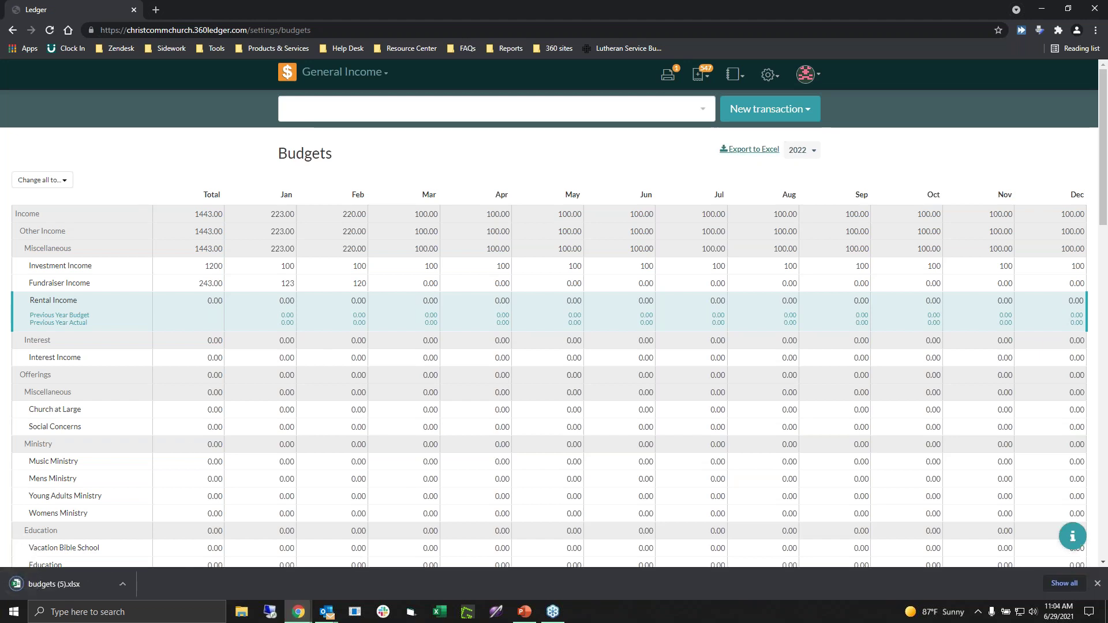
{"action": "left_click", "coordinate": [75, 585]}
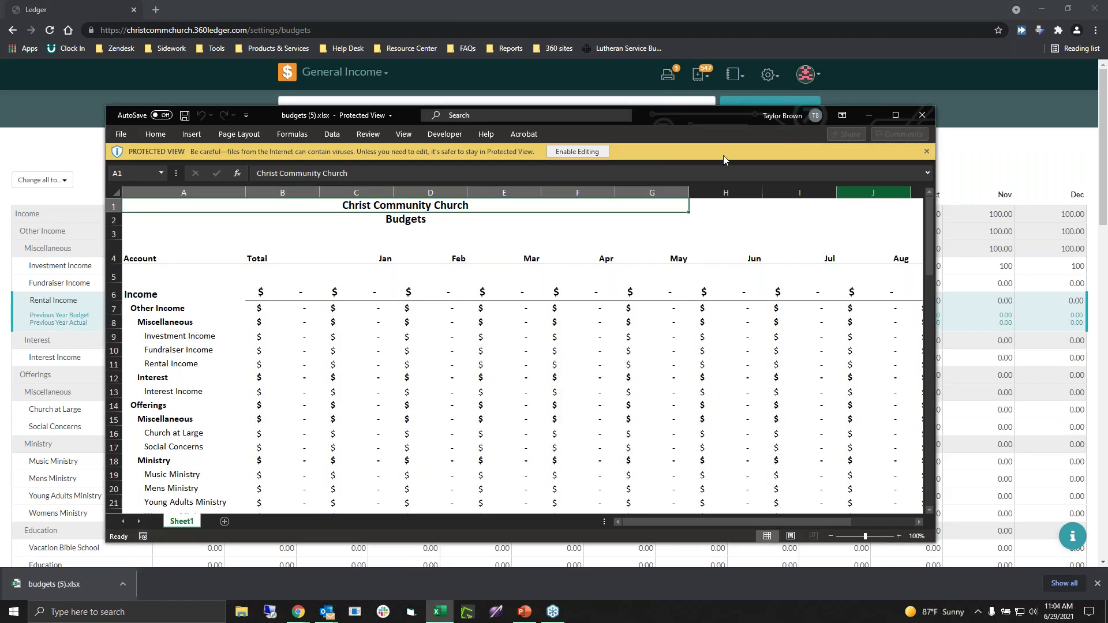
{"action": "left_click", "coordinate": [577, 151]}
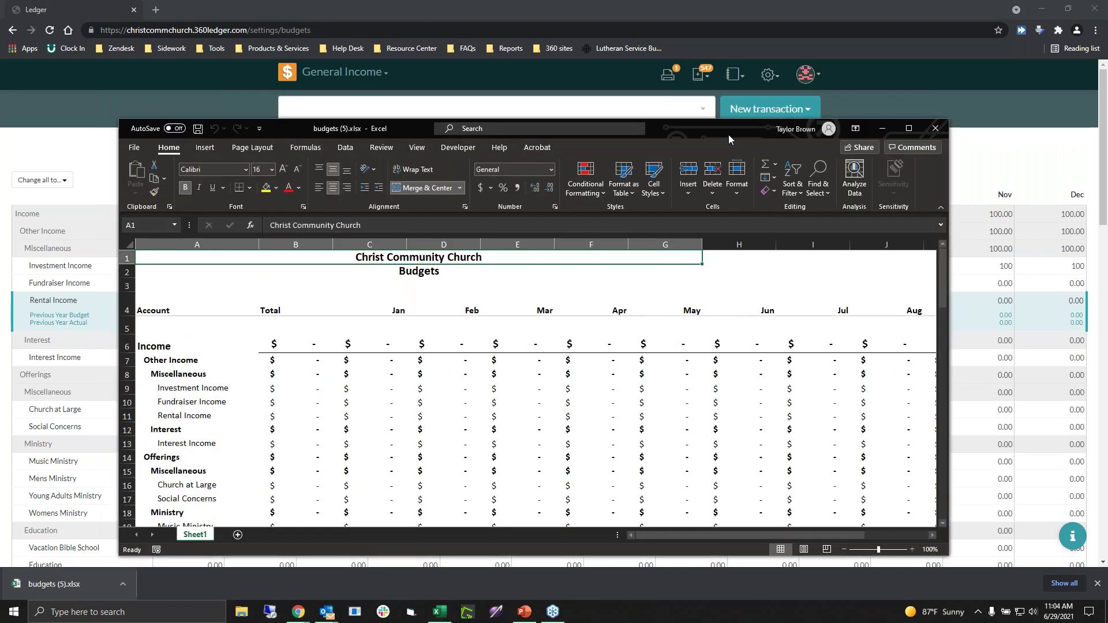
{"action": "left_click_drag", "start_coordinate": [715, 118], "coordinate": [723, 66]}
{"action": "left_click", "coordinate": [902, 60]}
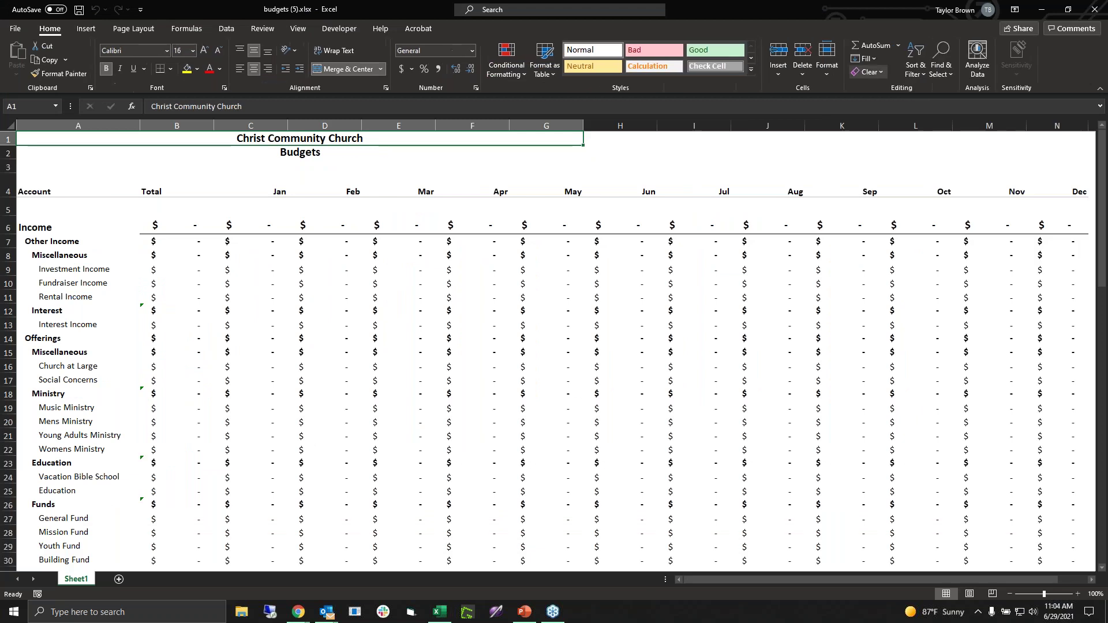
Step: Set the Investment Income total to 123 in the spreadsheet and inspect the Miscellaneous, Other Income and Income total formulas
{"action": "left_click", "coordinate": [196, 272]}
{"action": "type", "text": "123"}
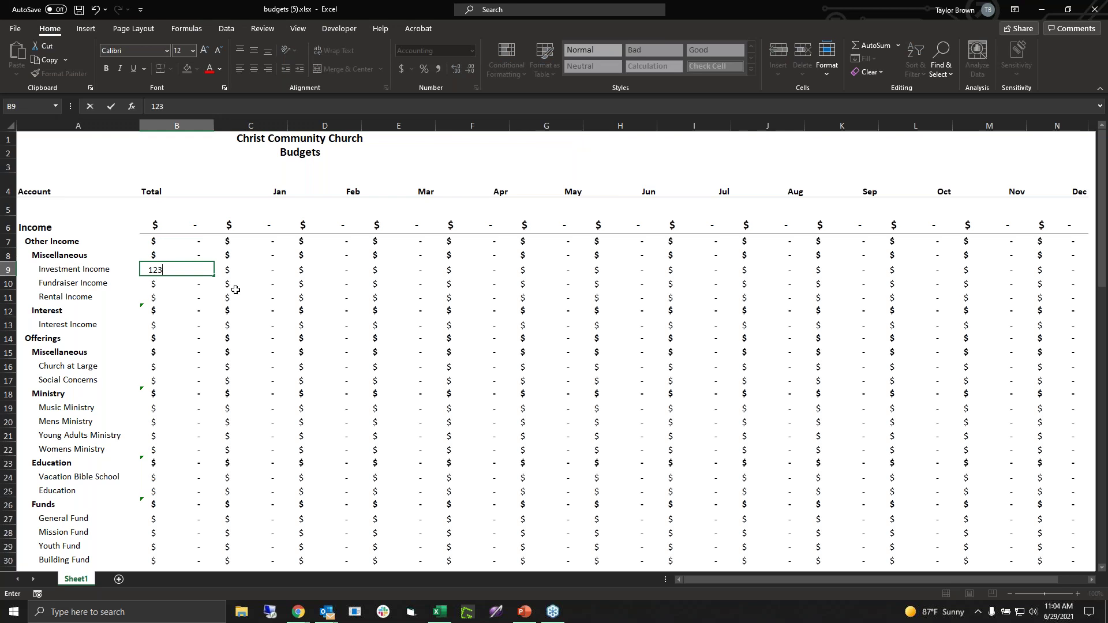
{"action": "key", "text": "Return"}
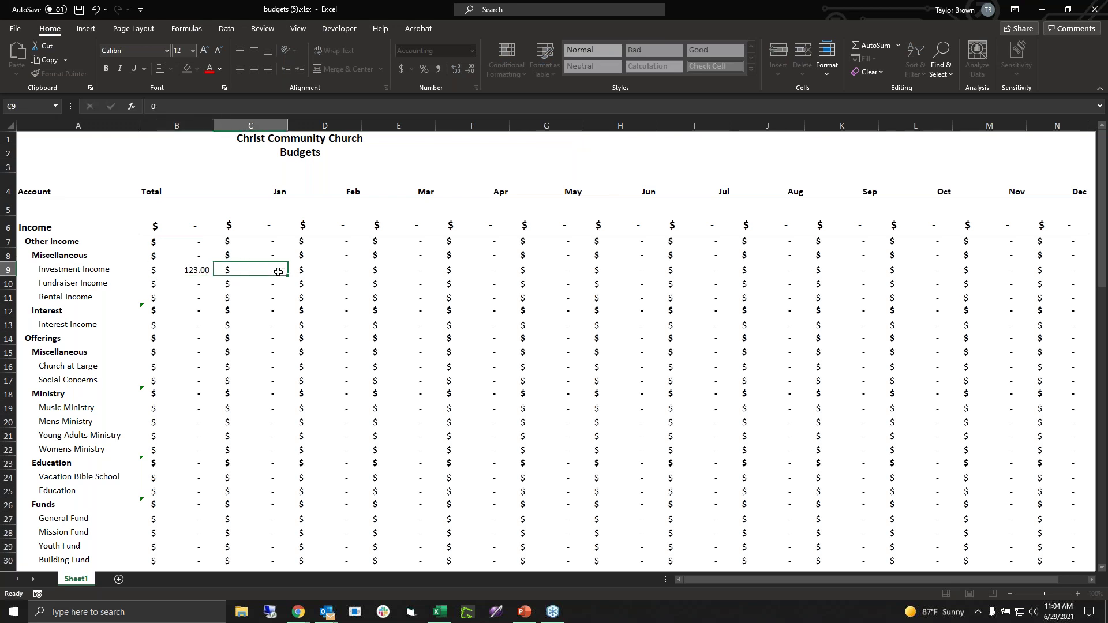
{"action": "left_click", "coordinate": [201, 254]}
{"action": "left_click", "coordinate": [199, 242]}
{"action": "left_click", "coordinate": [198, 225]}
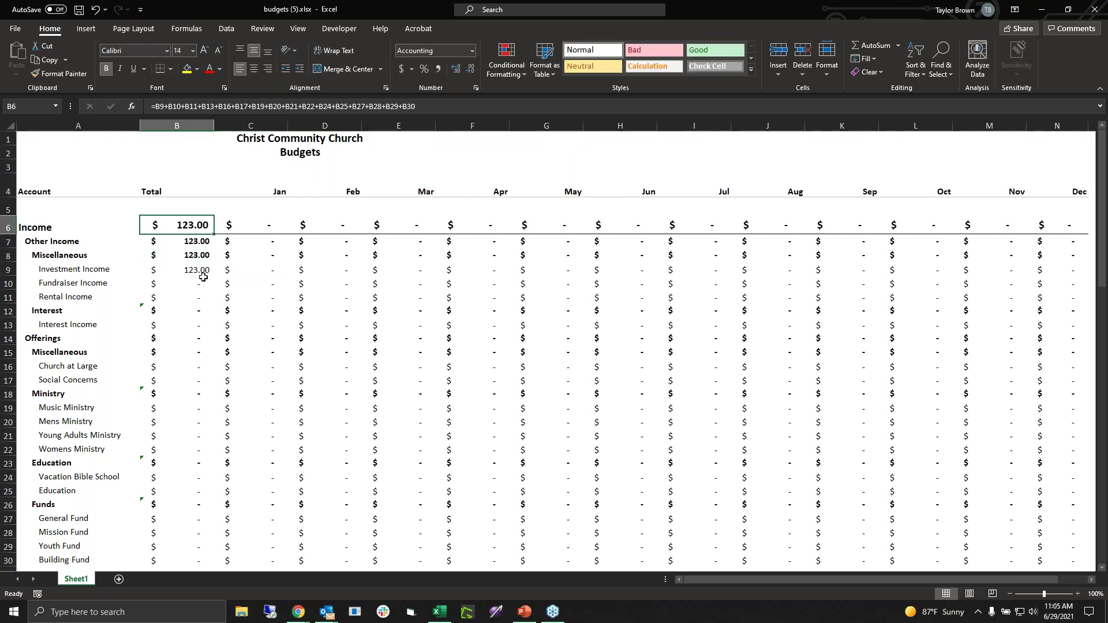
{"action": "left_click", "coordinate": [180, 241]}
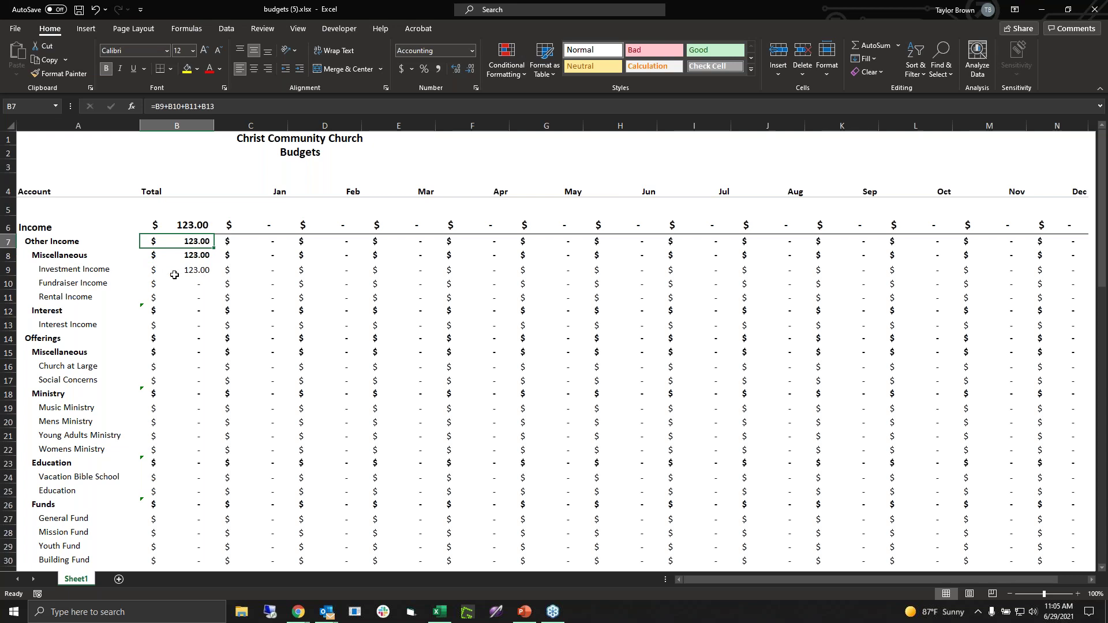
Step: Set the spreadsheet totals to 345 for Fundraiser Income and 456 for Rental Income
{"action": "left_click", "coordinate": [190, 283]}
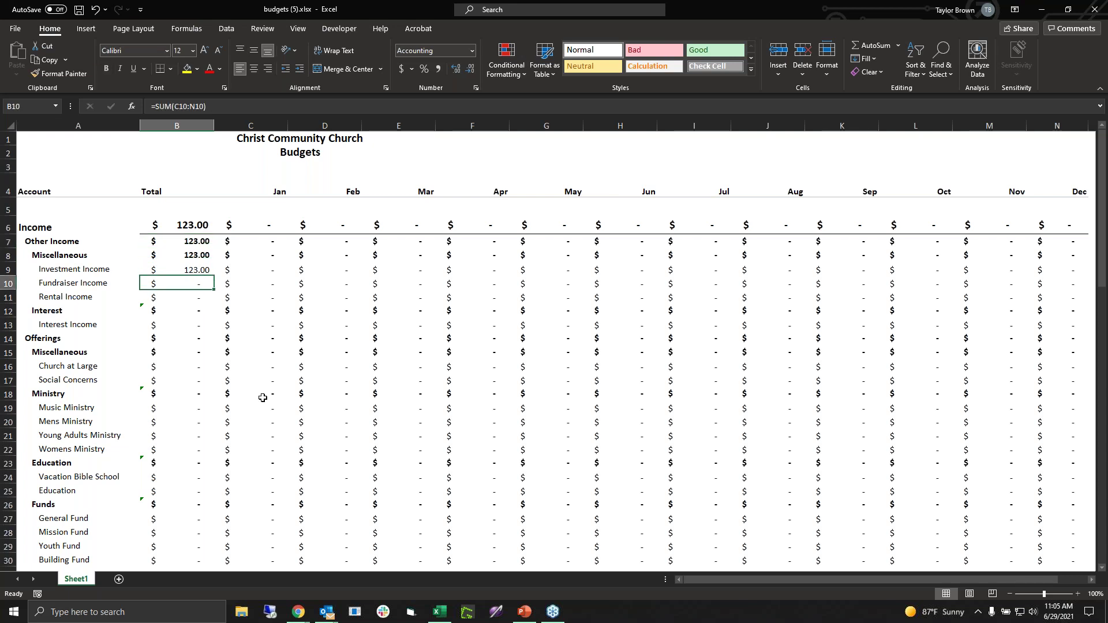
{"action": "type", "text": "345"}
{"action": "key", "text": "Return"}
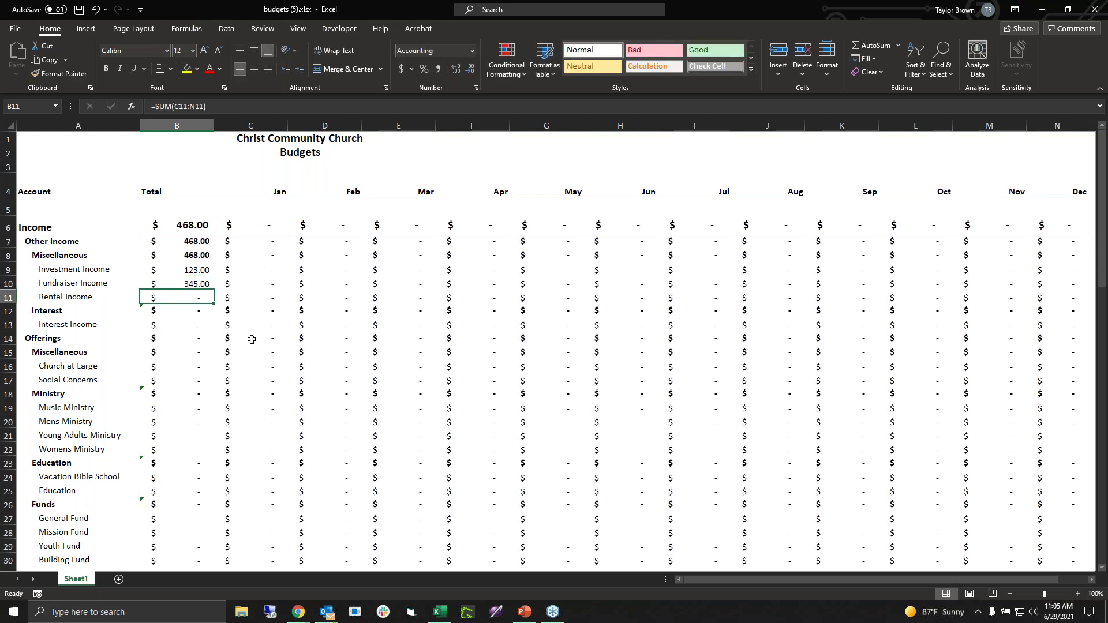
{"action": "type", "text": "456"}
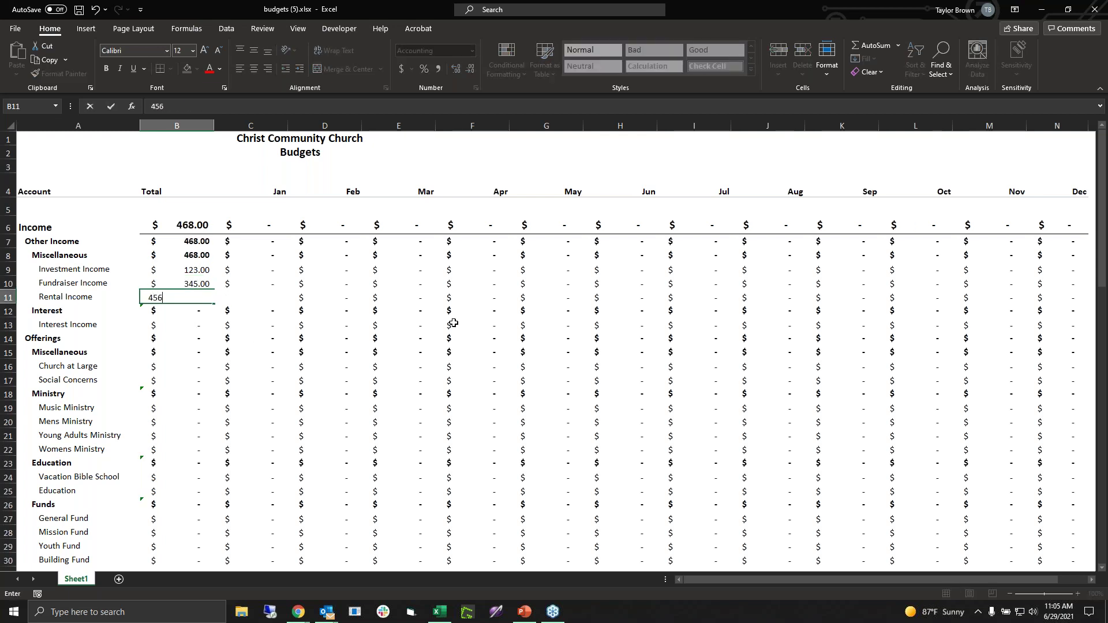
{"action": "left_click", "coordinate": [452, 321]}
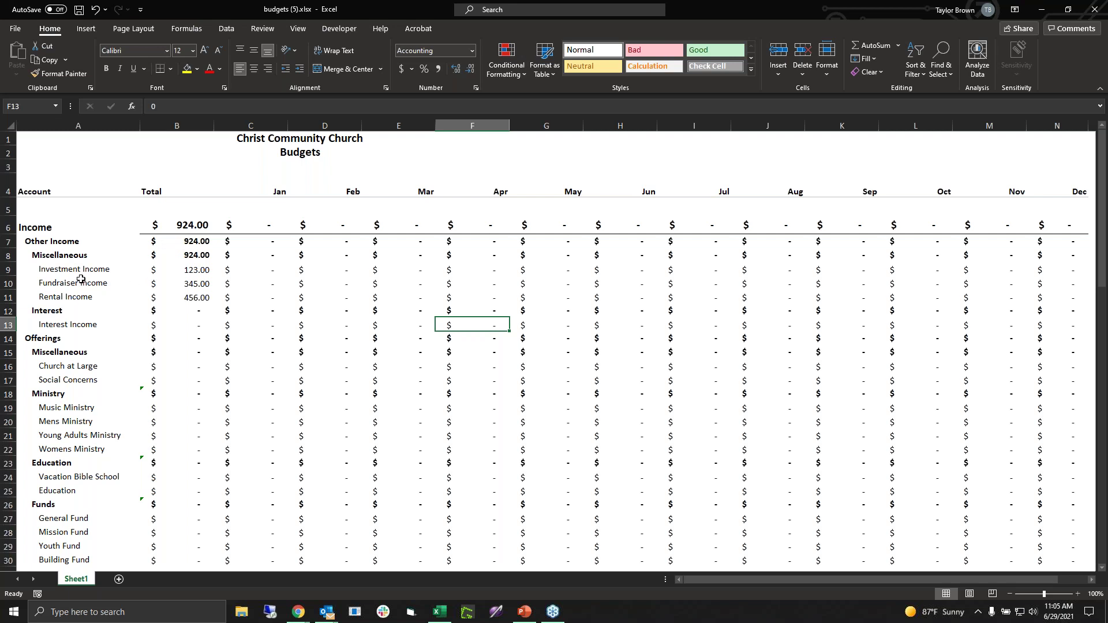
Step: Copy the entire Investment Income, Fundraiser Income and Rental Income rows of the spreadsheet
{"action": "left_click_drag", "start_coordinate": [8, 268], "coordinate": [9, 297]}
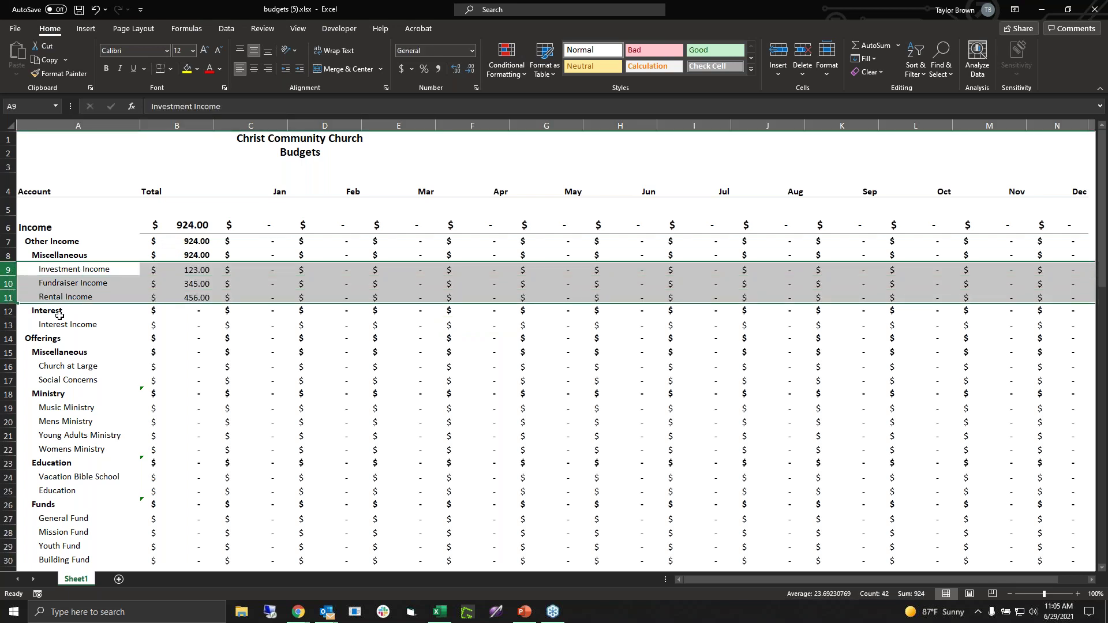
{"action": "right_click", "coordinate": [112, 295]}
{"action": "left_click", "coordinate": [132, 319]}
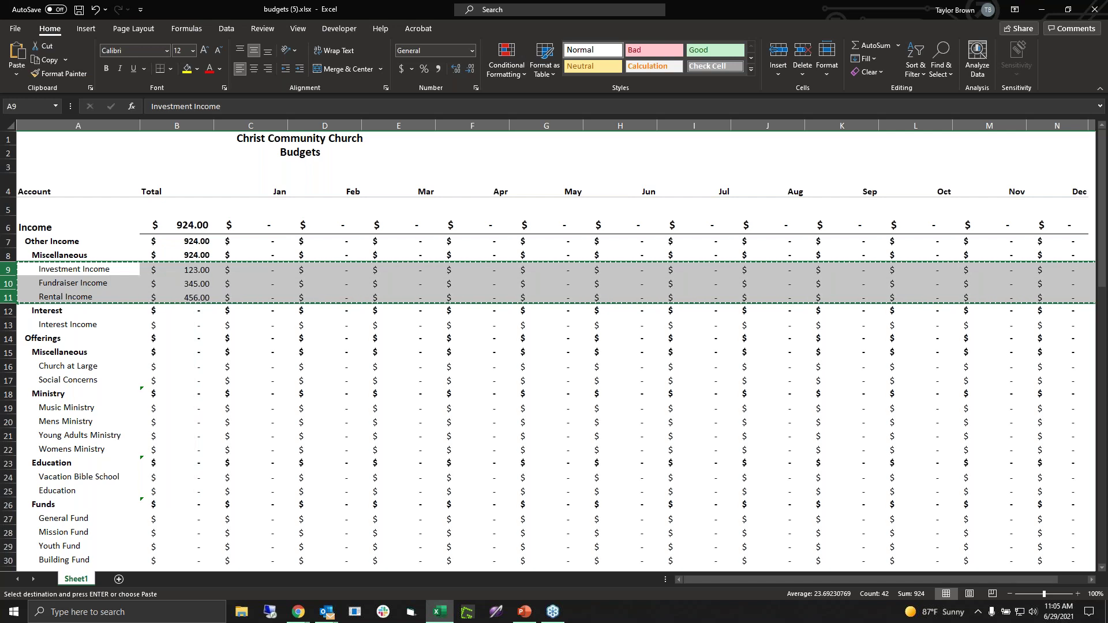
Step: Switch to Church360 Ledger and paste the copied rows into the 2022 budget, starting at the Investment Income total
{"action": "key", "text": "alt+Tab"}
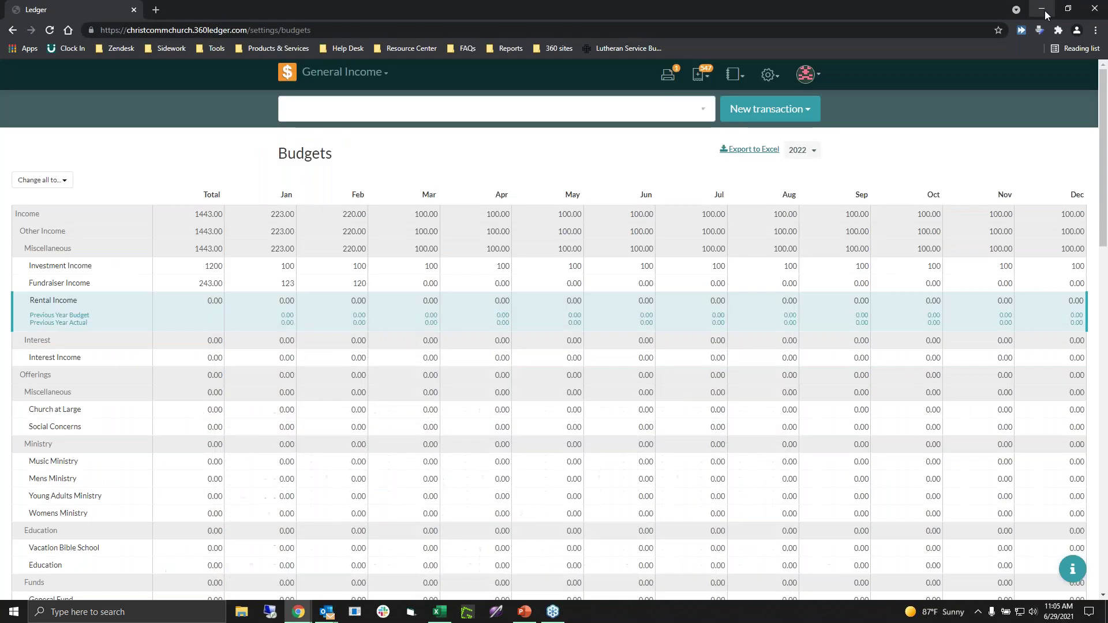
{"action": "left_click", "coordinate": [167, 283]}
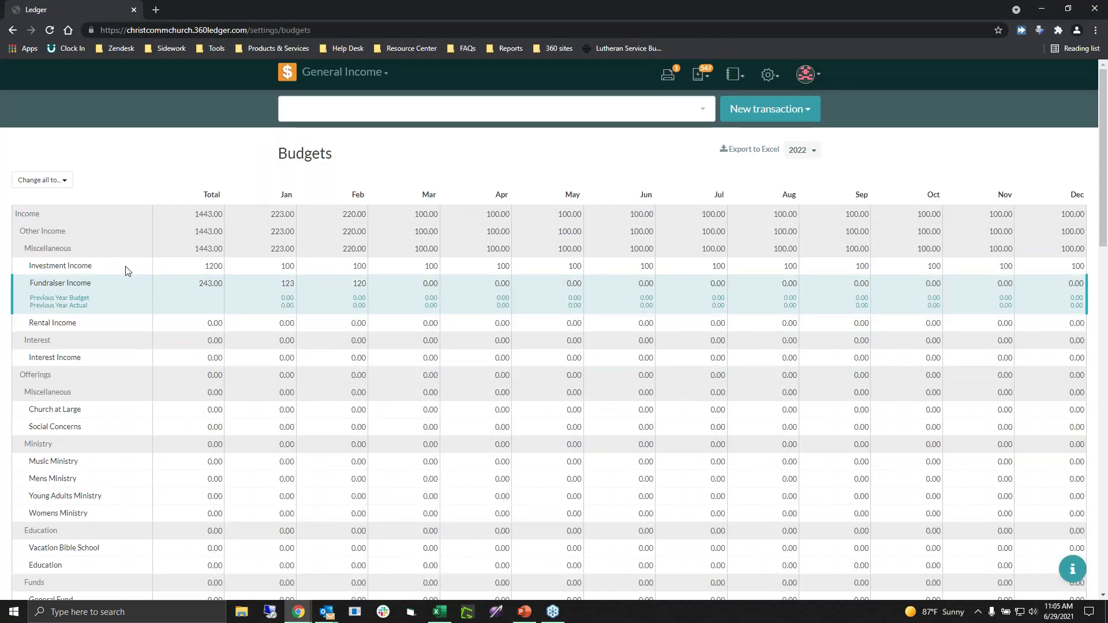
{"action": "left_click", "coordinate": [174, 265]}
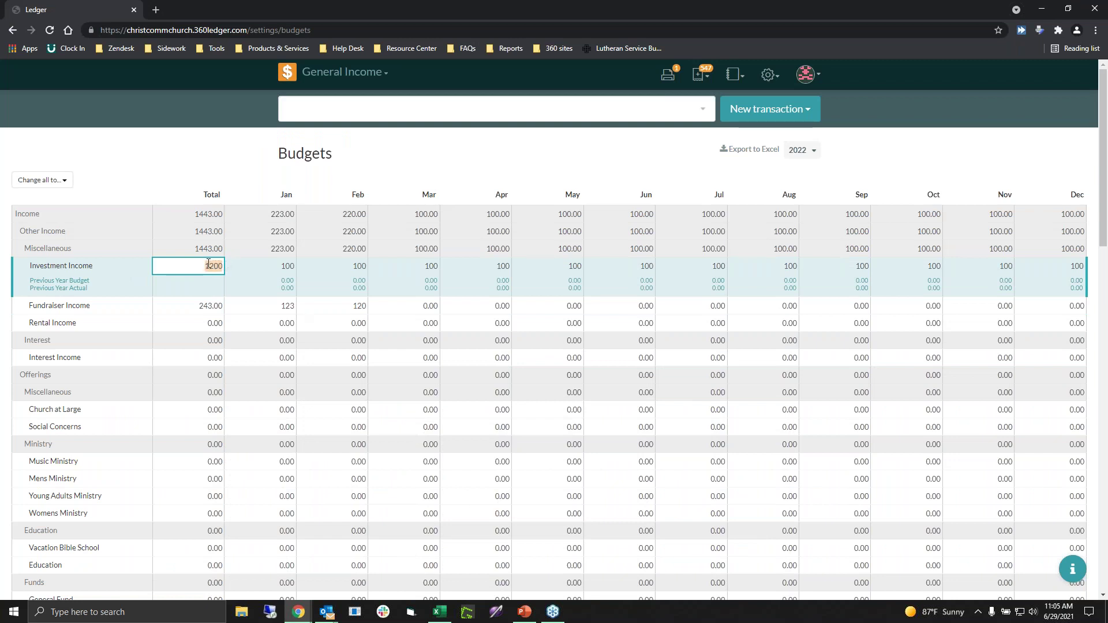
{"action": "right_click", "coordinate": [201, 265]}
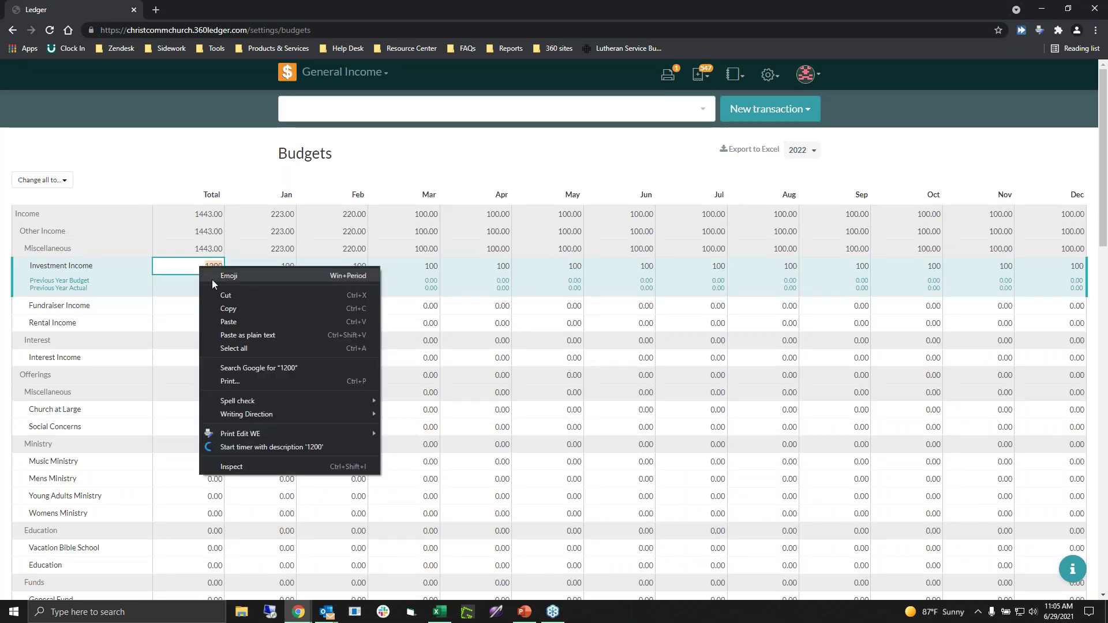
{"action": "left_click", "coordinate": [222, 318]}
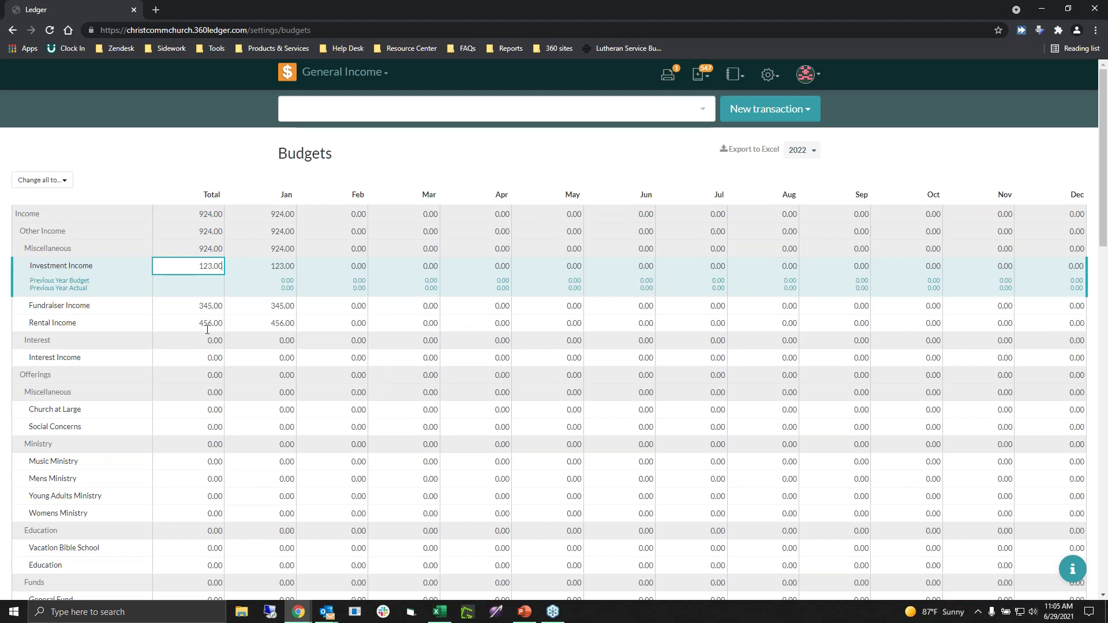
Step: Review the pasted Investment, Fundraiser and Rental Income amounts and save the 2022 budget changes
{"action": "left_click", "coordinate": [207, 306]}
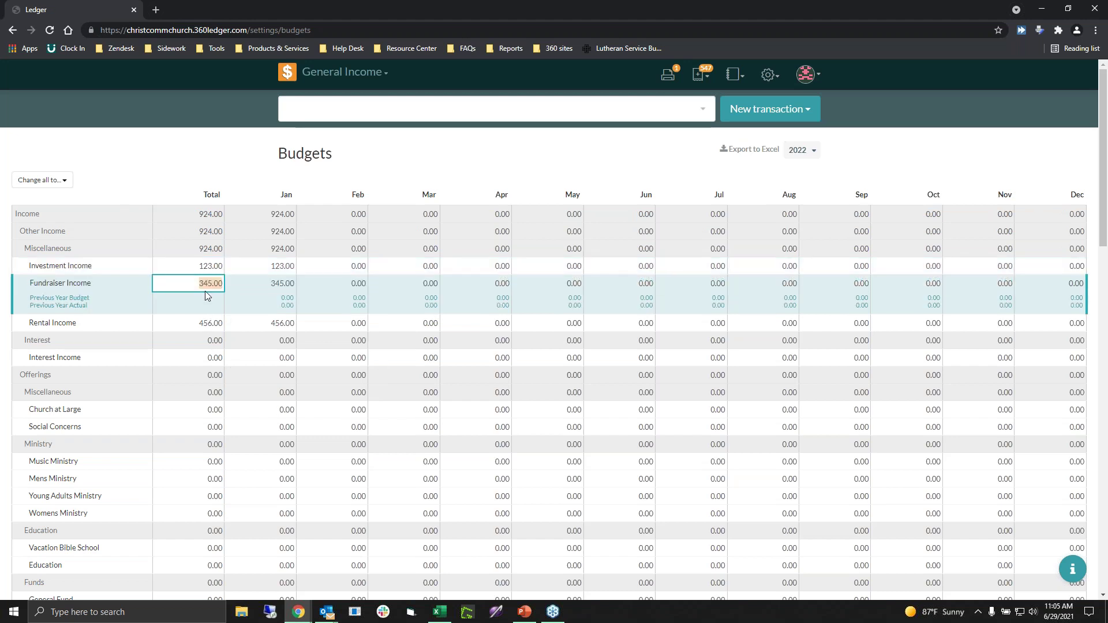
{"action": "left_click", "coordinate": [232, 325]}
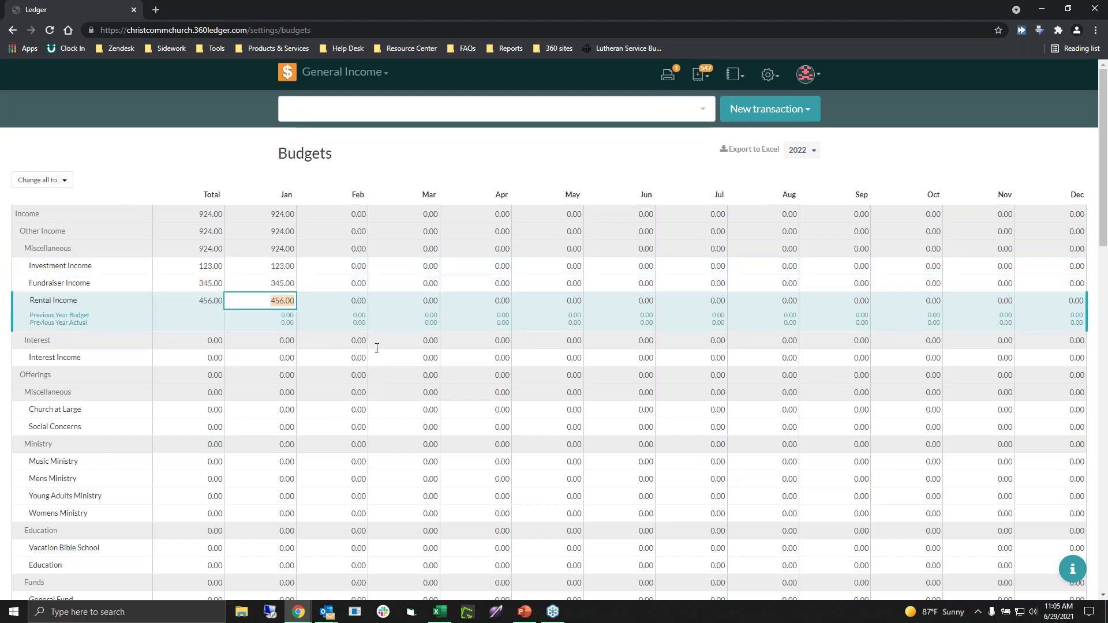
{"action": "left_click", "coordinate": [280, 268]}
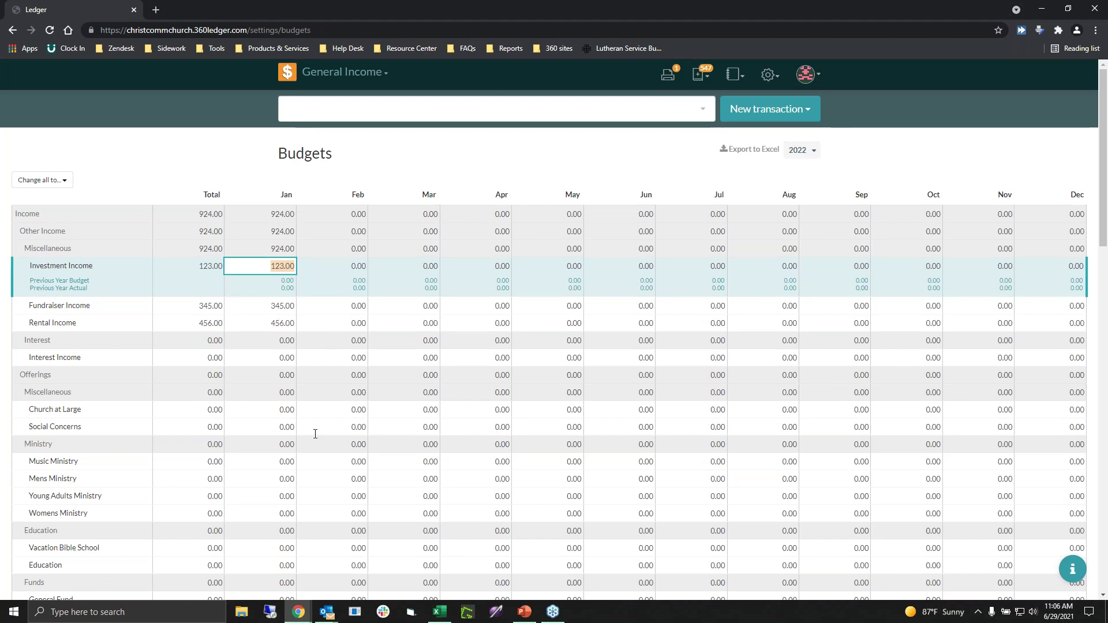
{"action": "left_click", "coordinate": [437, 321]}
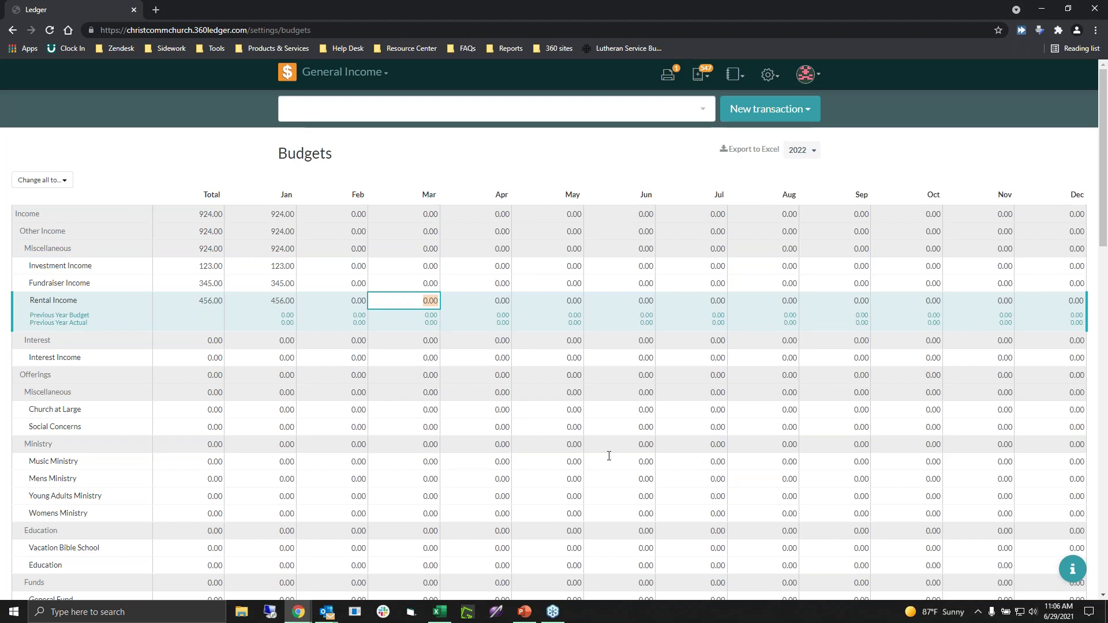
{"action": "scroll", "coordinate": [609, 455], "scroll_direction": "down", "scroll_amount": 1}
{"action": "scroll", "coordinate": [608, 456], "scroll_direction": "down", "scroll_amount": 20}
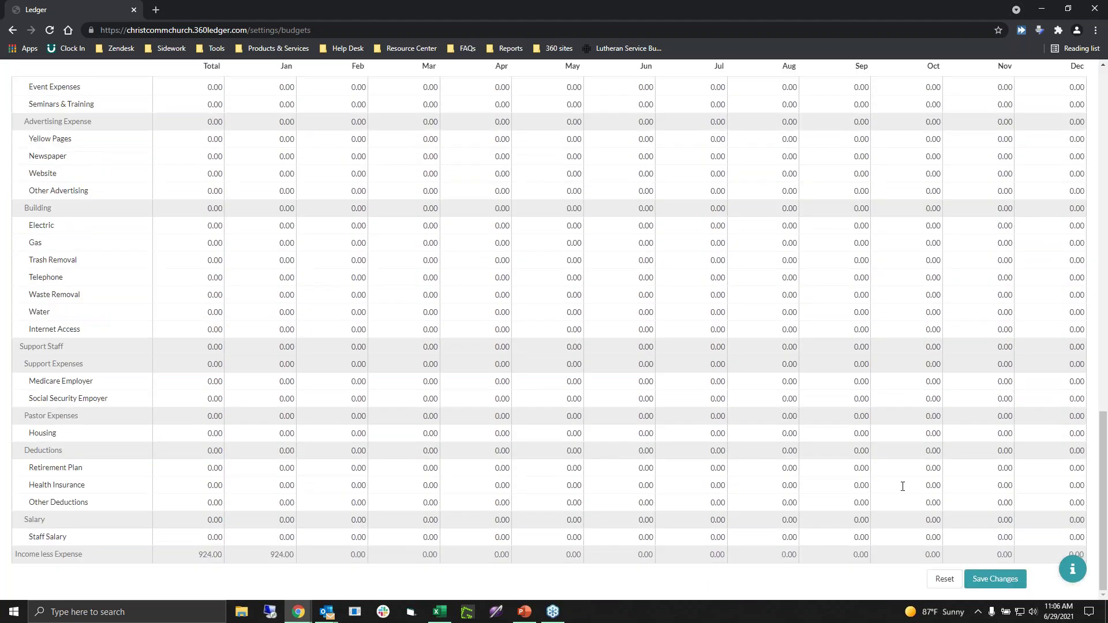
{"action": "left_click", "coordinate": [989, 579]}
{"action": "scroll", "coordinate": [733, 490], "scroll_direction": "up", "scroll_amount": 20}
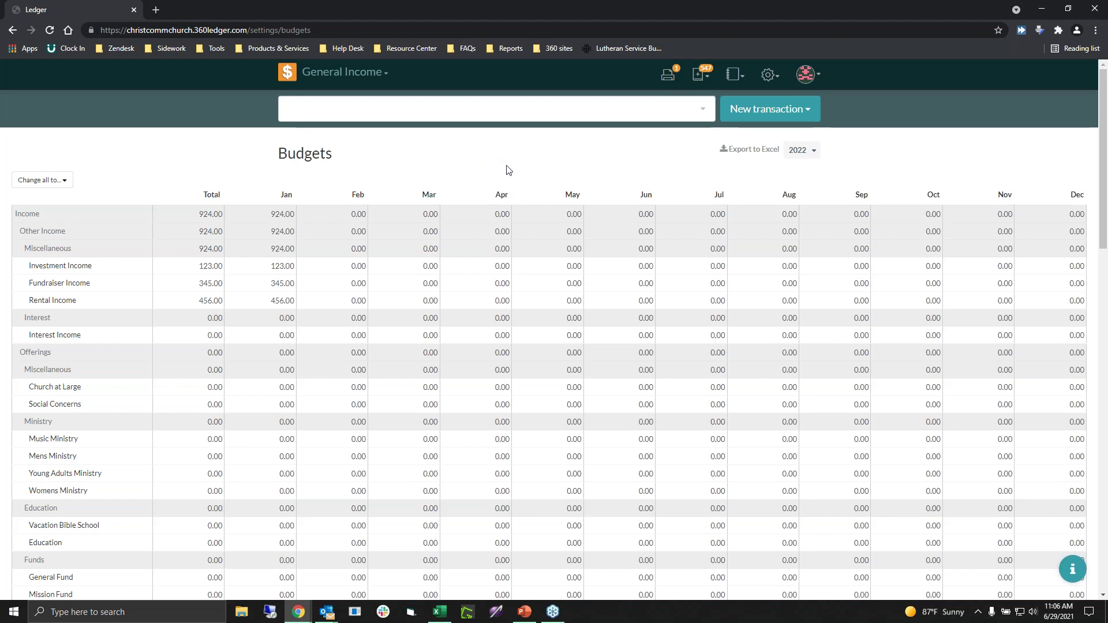
Step: Open the Fiscal Years settings and select July as the next fiscal year's starting month without saving
{"action": "left_click", "coordinate": [766, 84]}
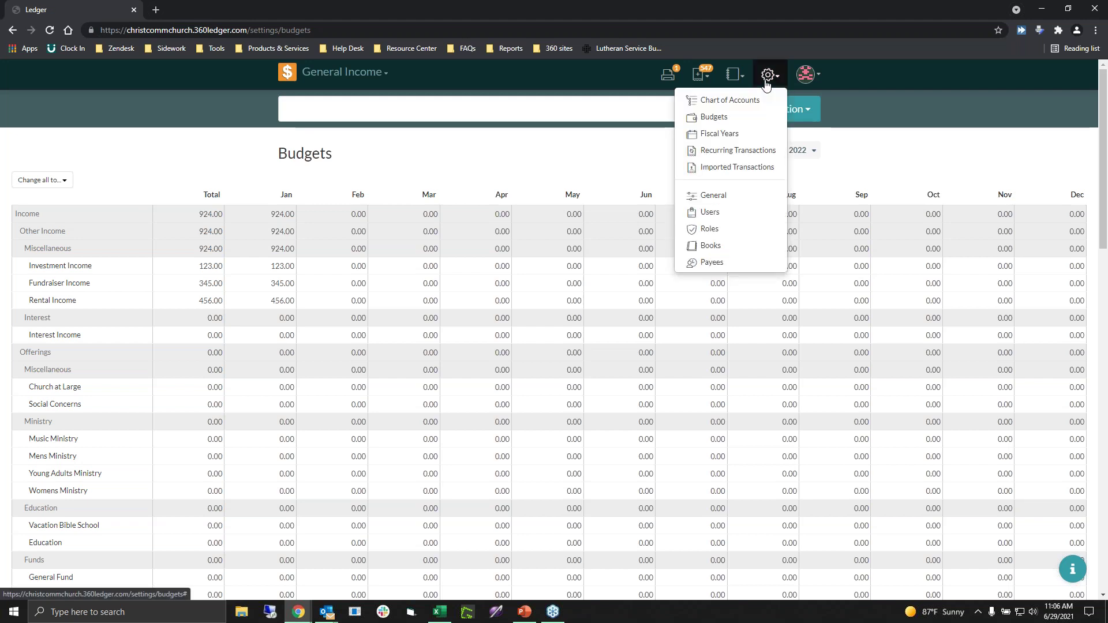
{"action": "left_click", "coordinate": [746, 139]}
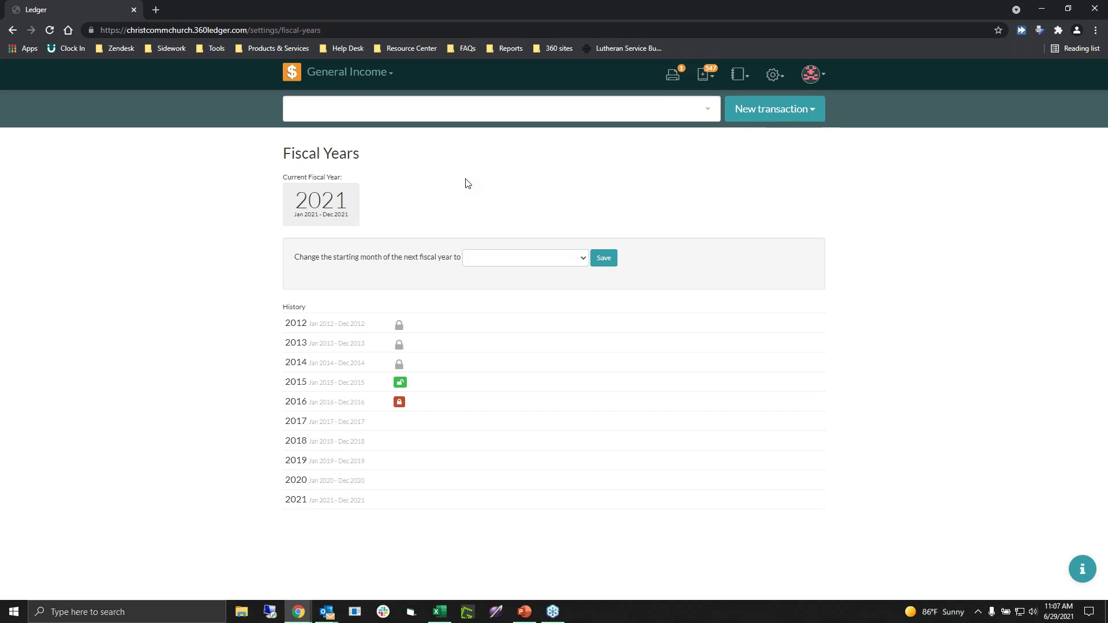
{"action": "left_click", "coordinate": [581, 260]}
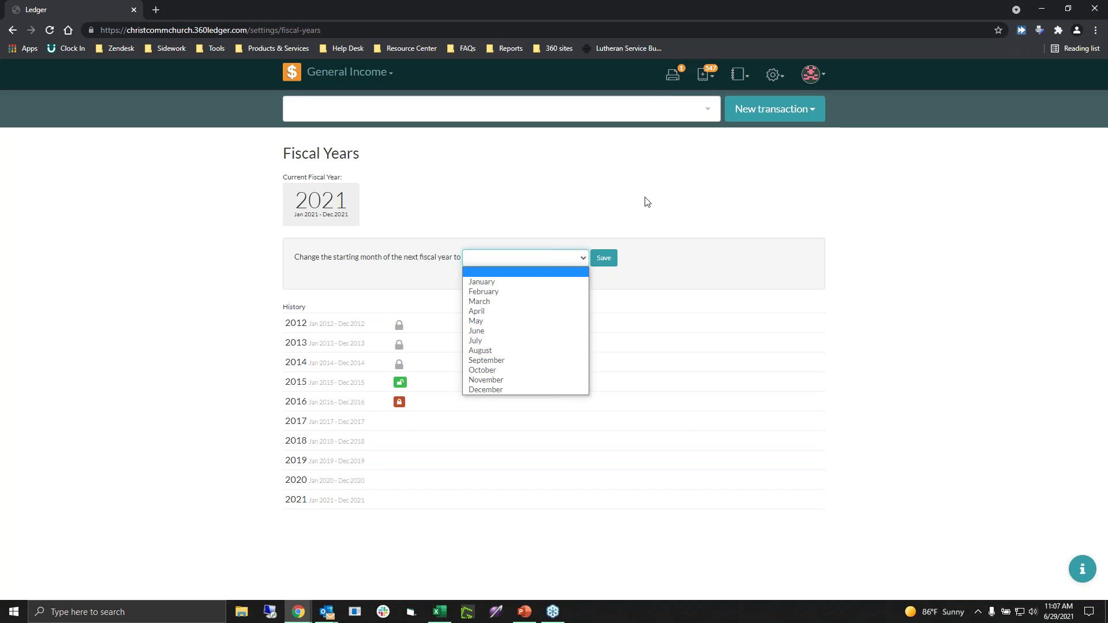
{"action": "left_click", "coordinate": [531, 345]}
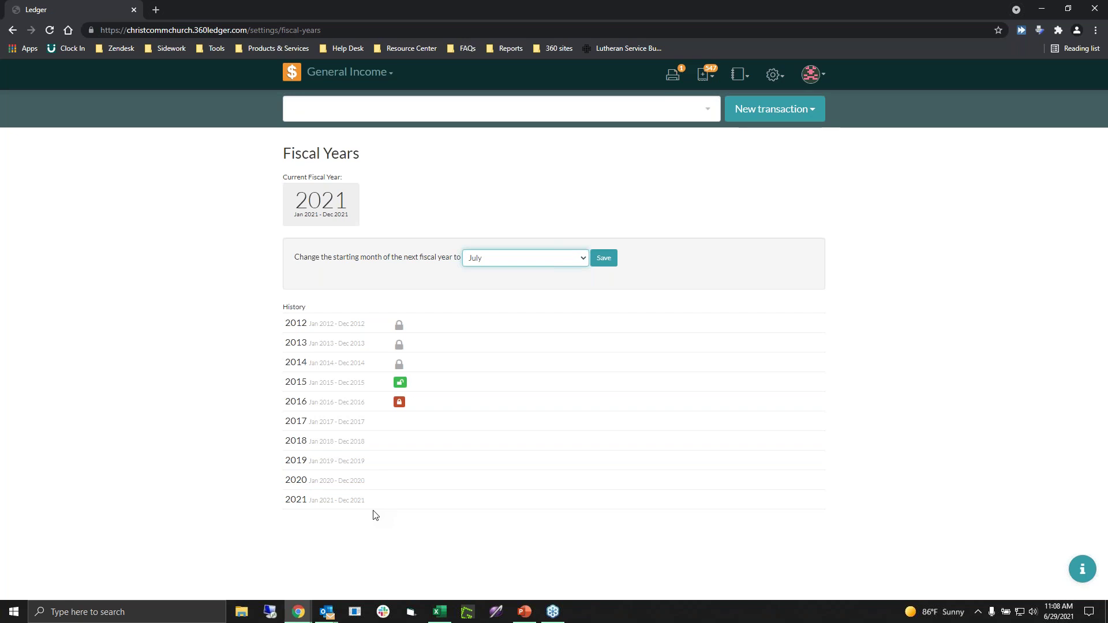
Step: Unlock the 2015 fiscal year and lock it again, leaving Ledger for the PowerPoint presentation
{"action": "left_click", "coordinate": [399, 383]}
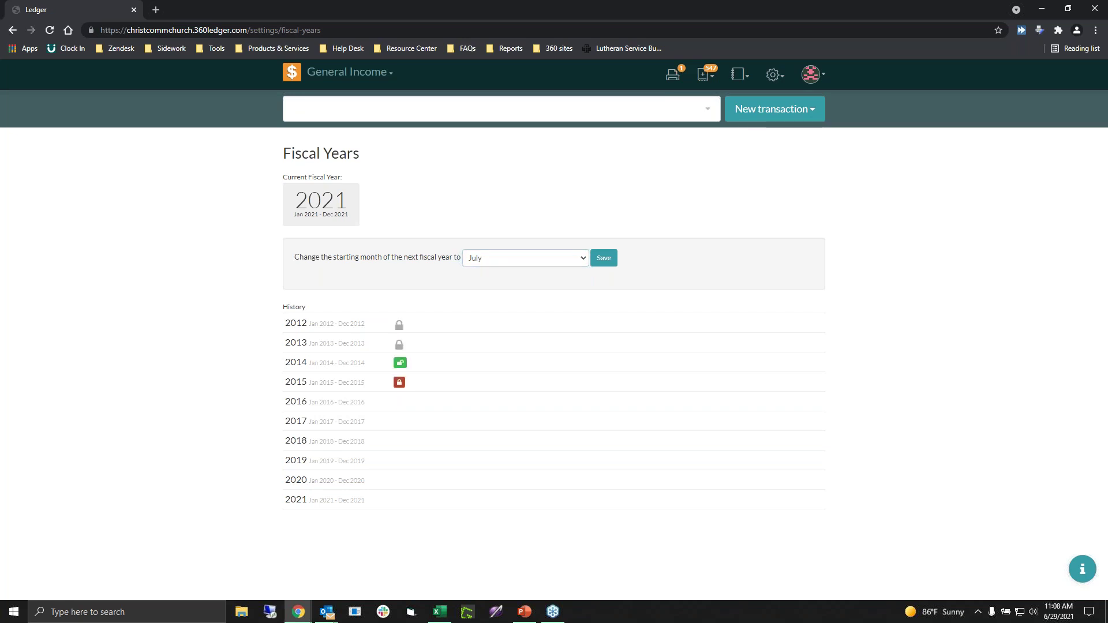
{"action": "left_click", "coordinate": [400, 383]}
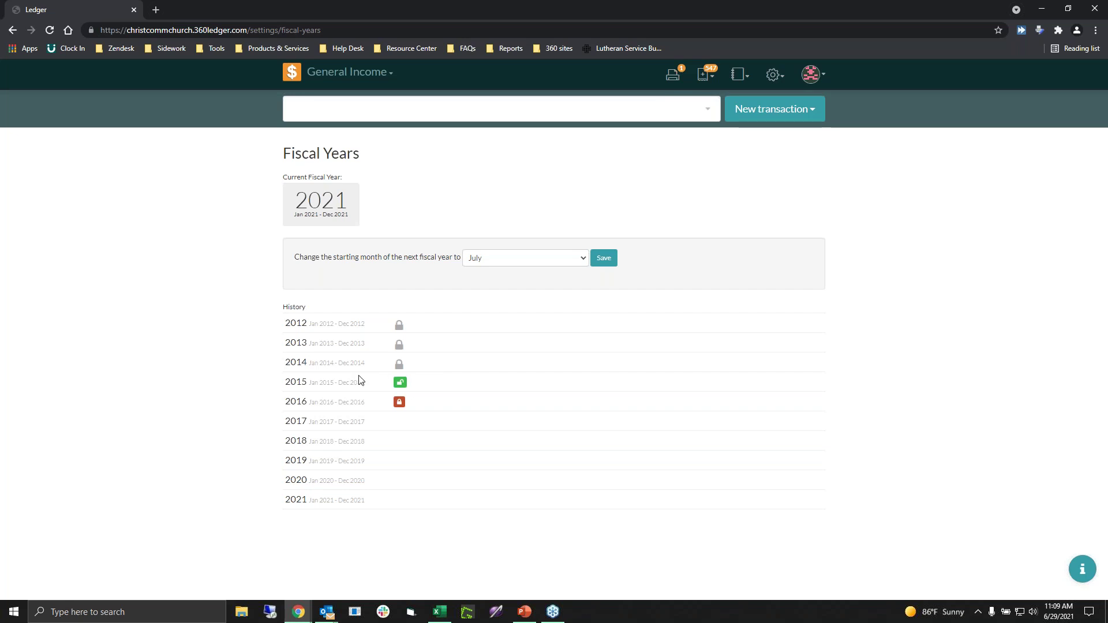
{"action": "key", "text": "alt+Tab"}
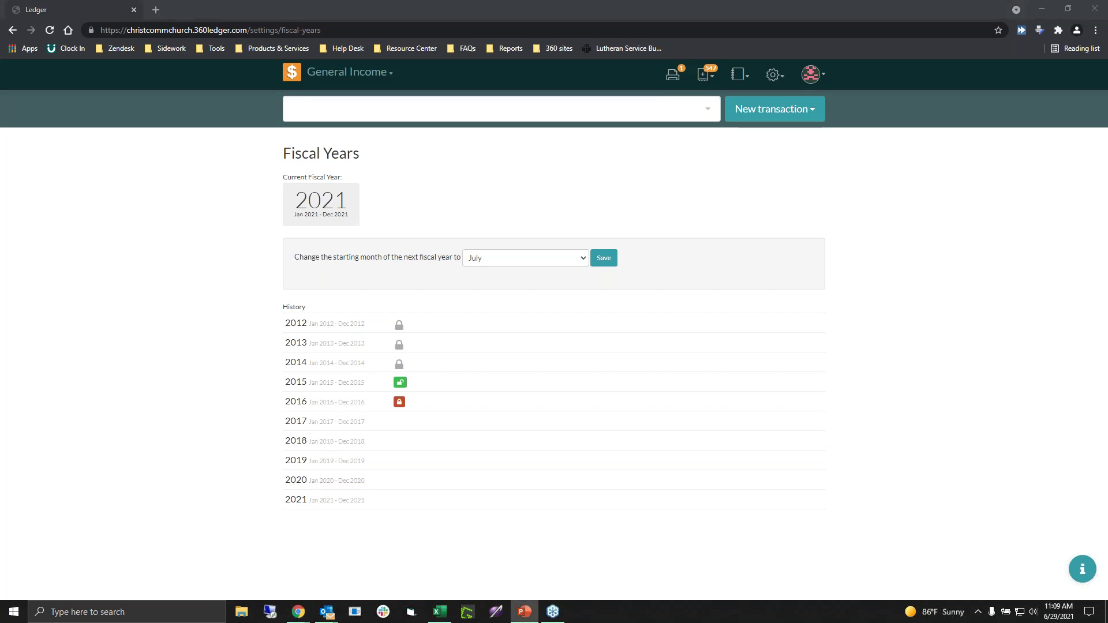